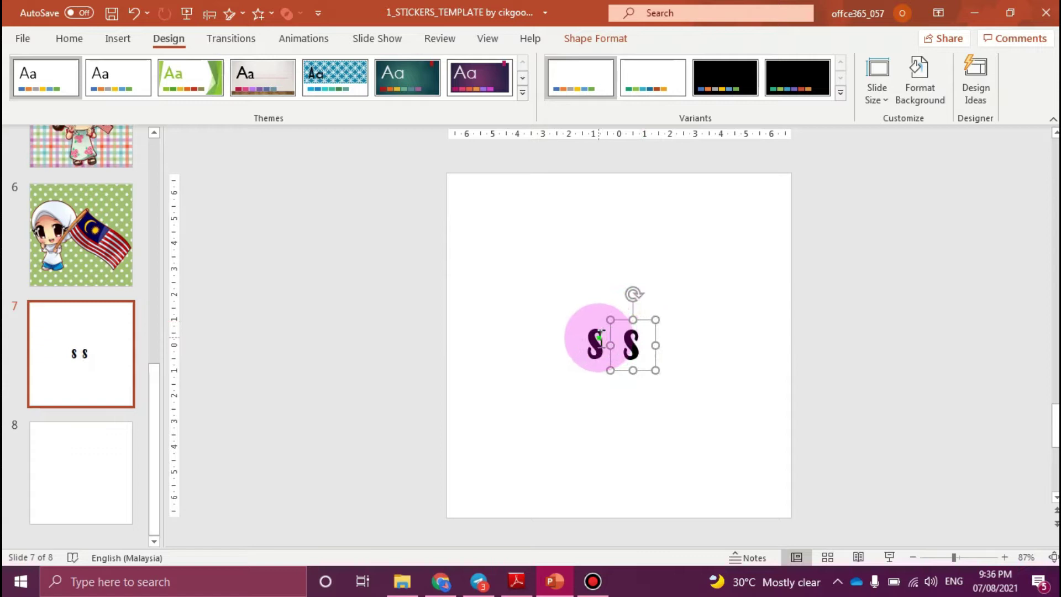
# Move the first S text box away from the second S, leaving a clear gap between the two letters.
pyautogui.moveTo(604, 322); pyautogui.dragTo(575, 321)
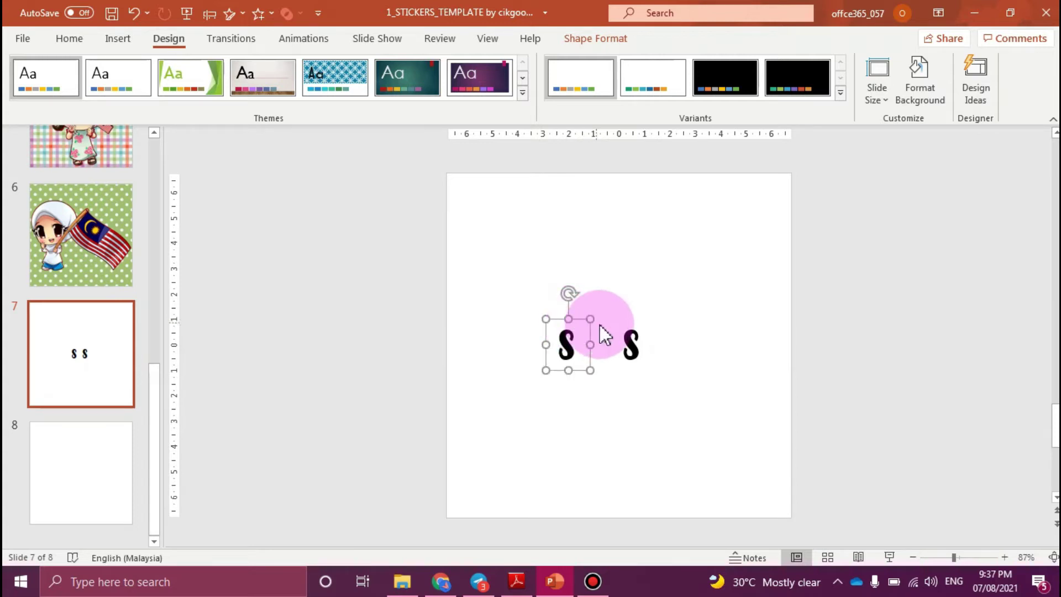
pyautogui.click(965, 558)
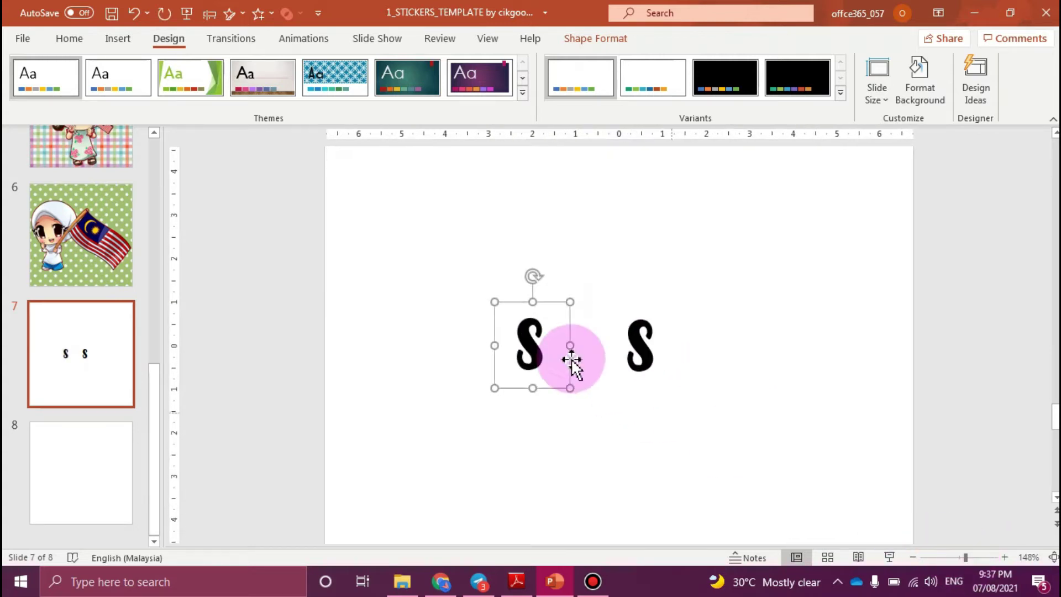
pyautogui.moveTo(553, 307); pyautogui.dragTo(543, 303)
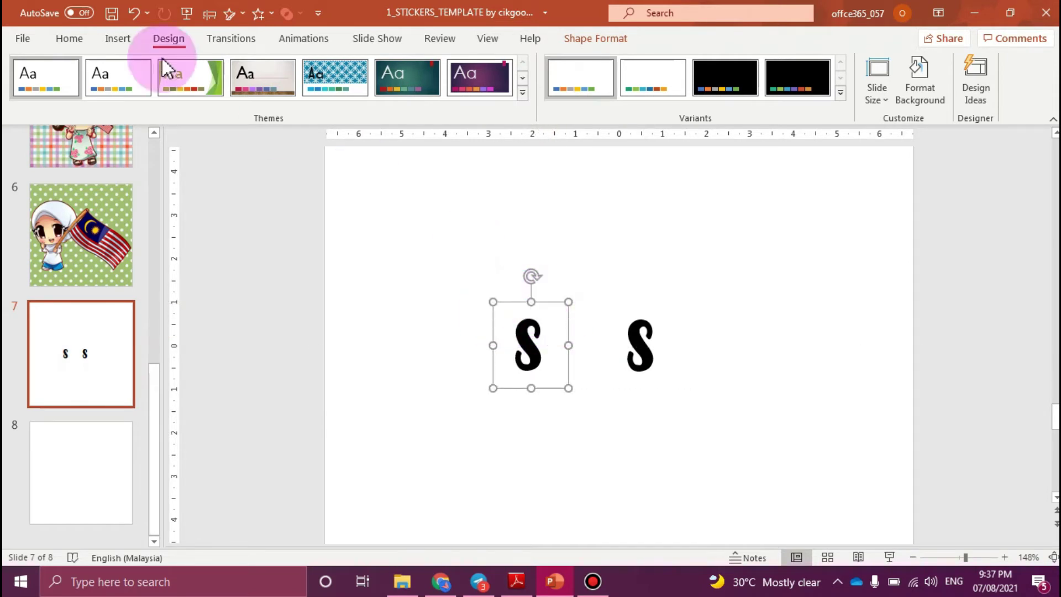
pyautogui.click(69, 37)
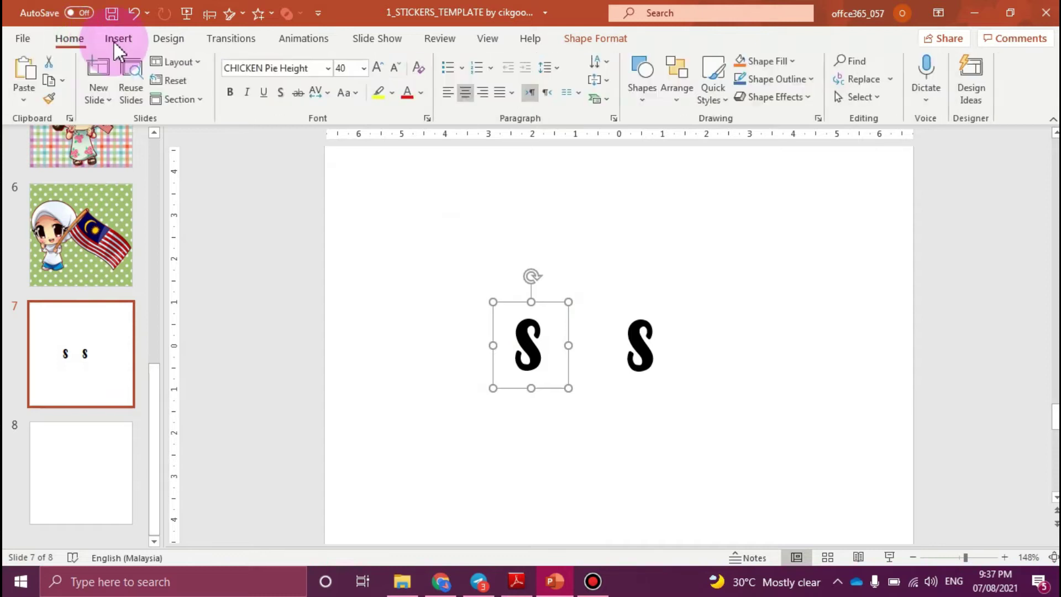
pyautogui.click(116, 39)
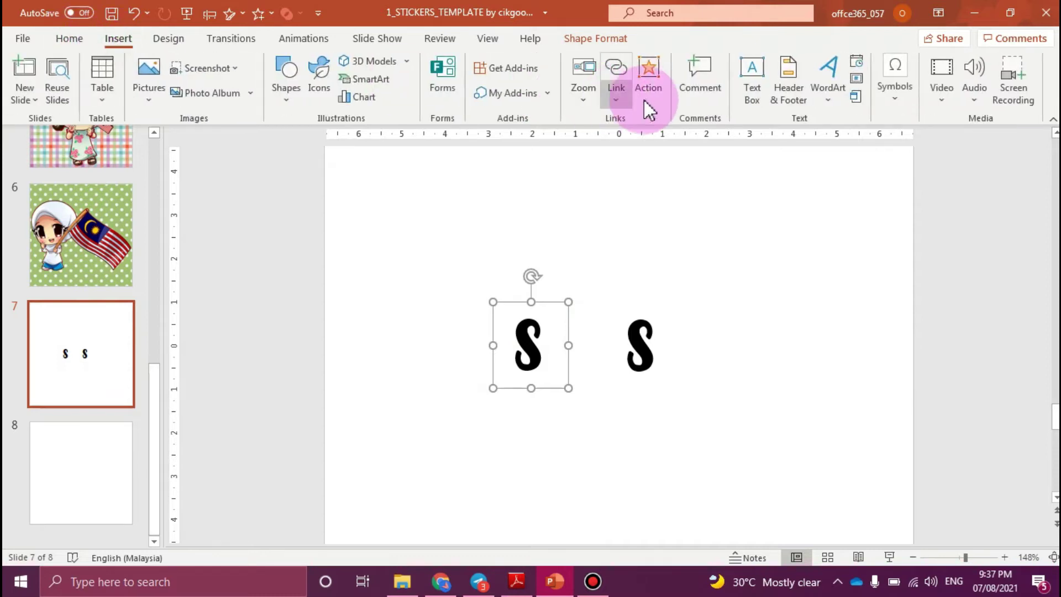
pyautogui.click(758, 68)
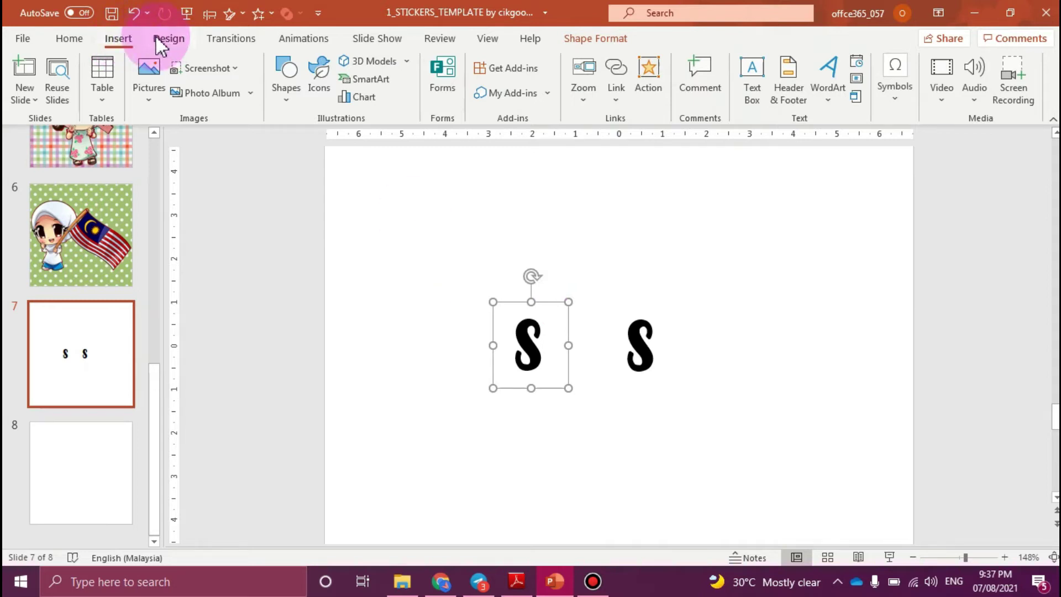
pyautogui.click(68, 39)
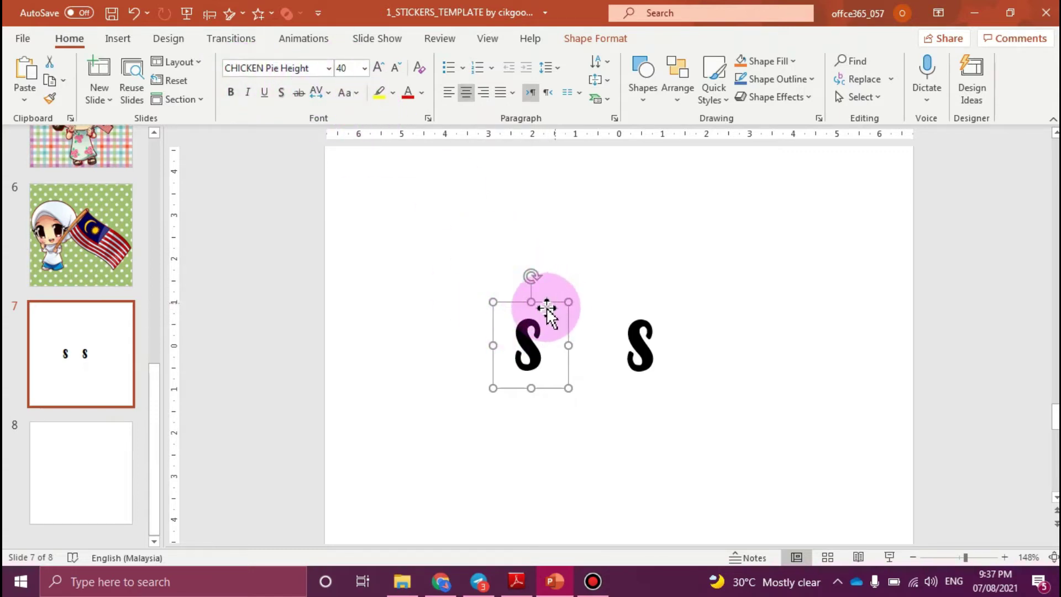
# Delete the second S text box, keeping only the first S on the slide.
pyautogui.click(641, 334)
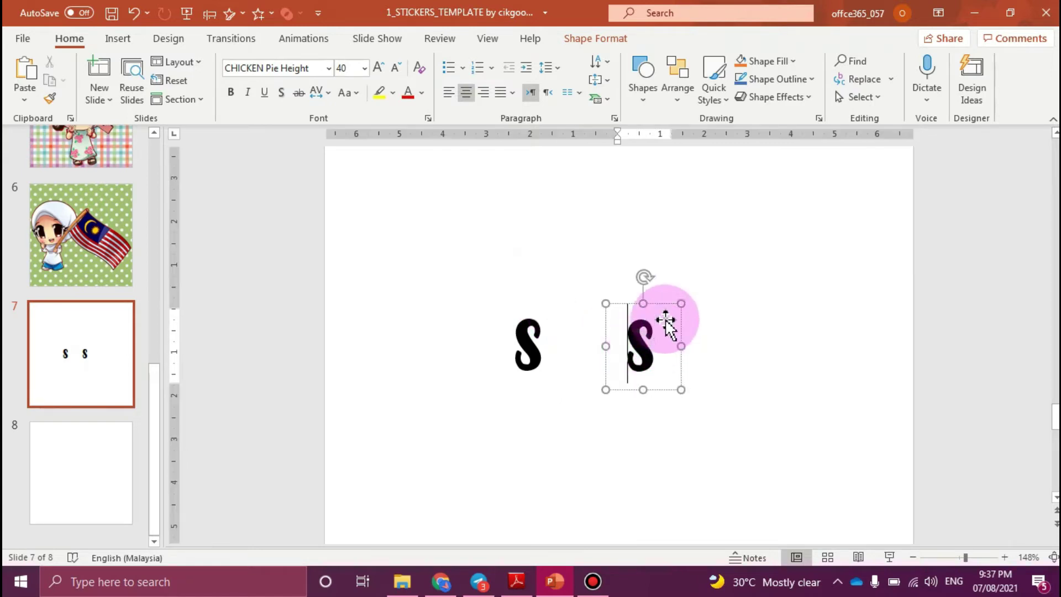
pyautogui.moveTo(664, 302); pyautogui.dragTo(638, 302)
pyautogui.press('Delete')
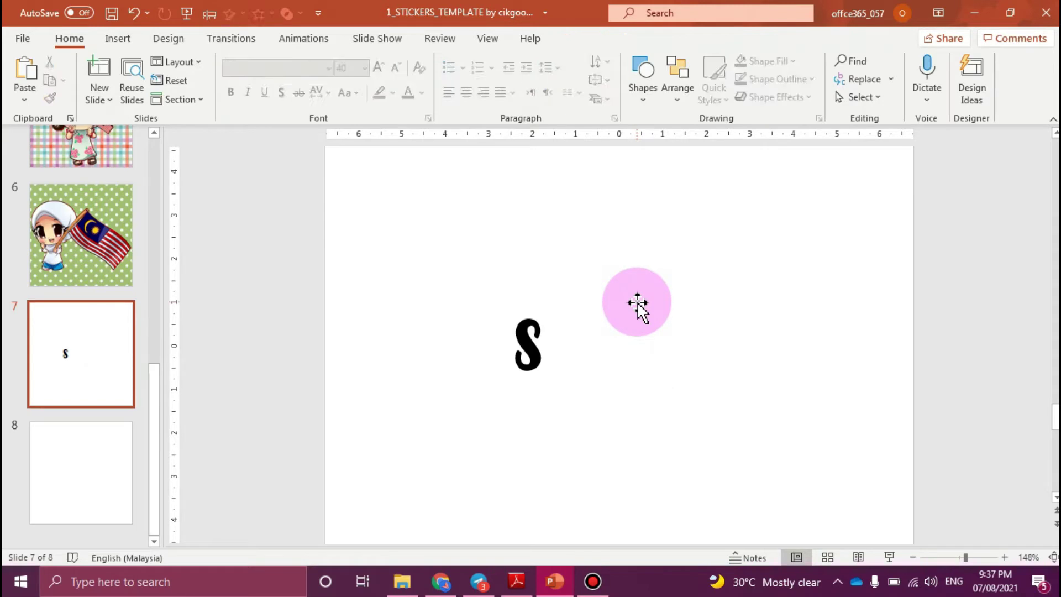
# Duplicate the S text box and place the copy directly beside the original on the same line.
pyautogui.click(545, 323)
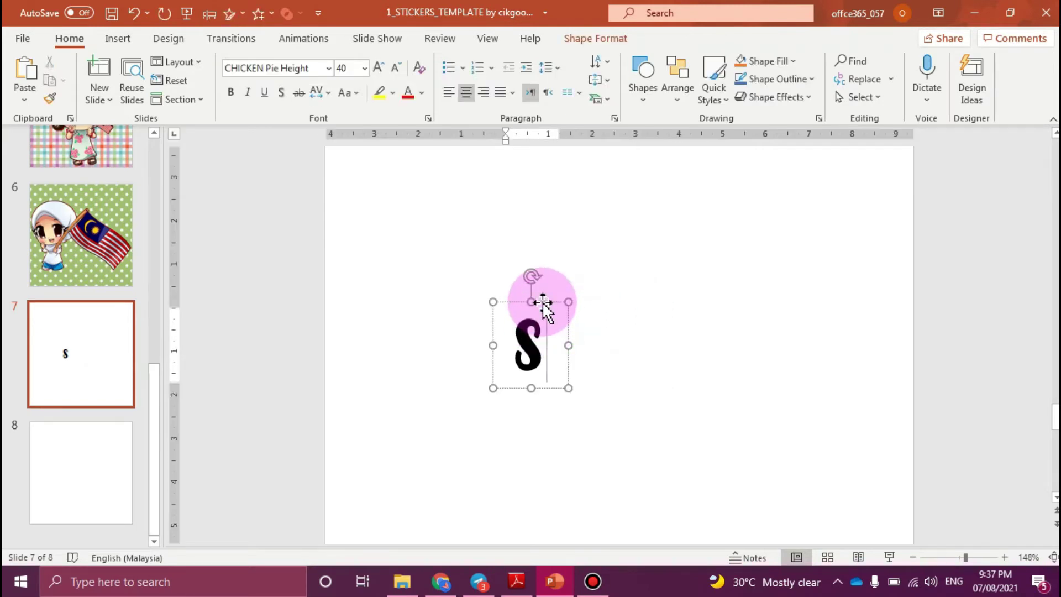
pyautogui.click(539, 305)
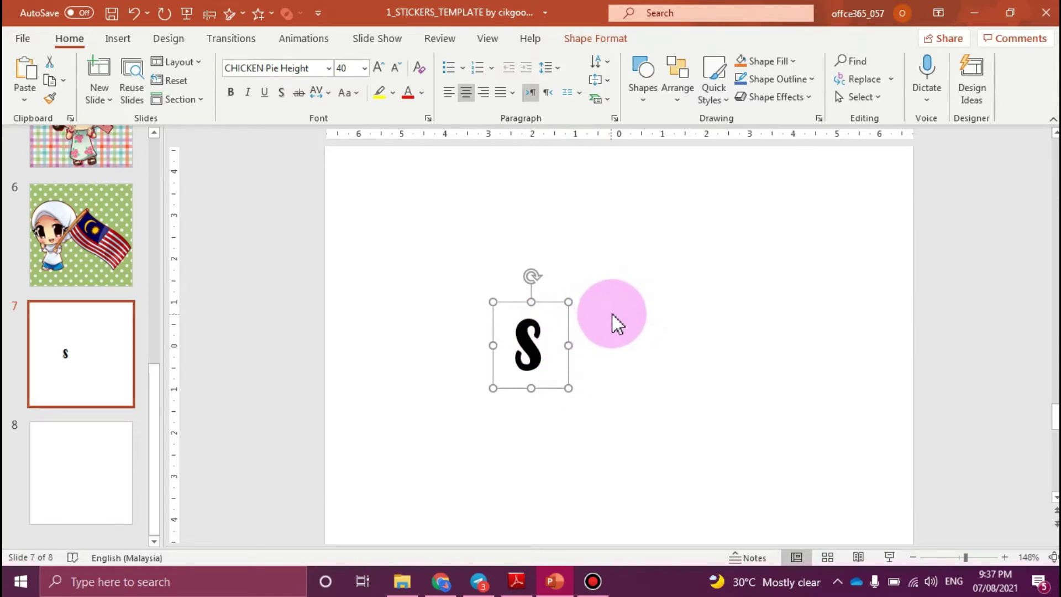
pyautogui.hotkey('ctrl', 'd')
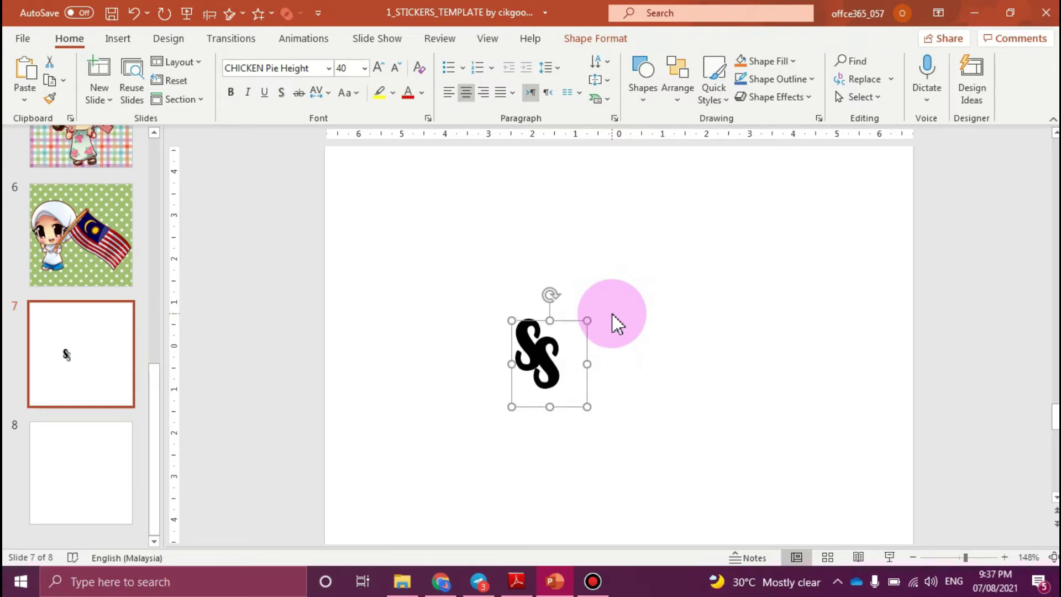
pyautogui.click(505, 221)
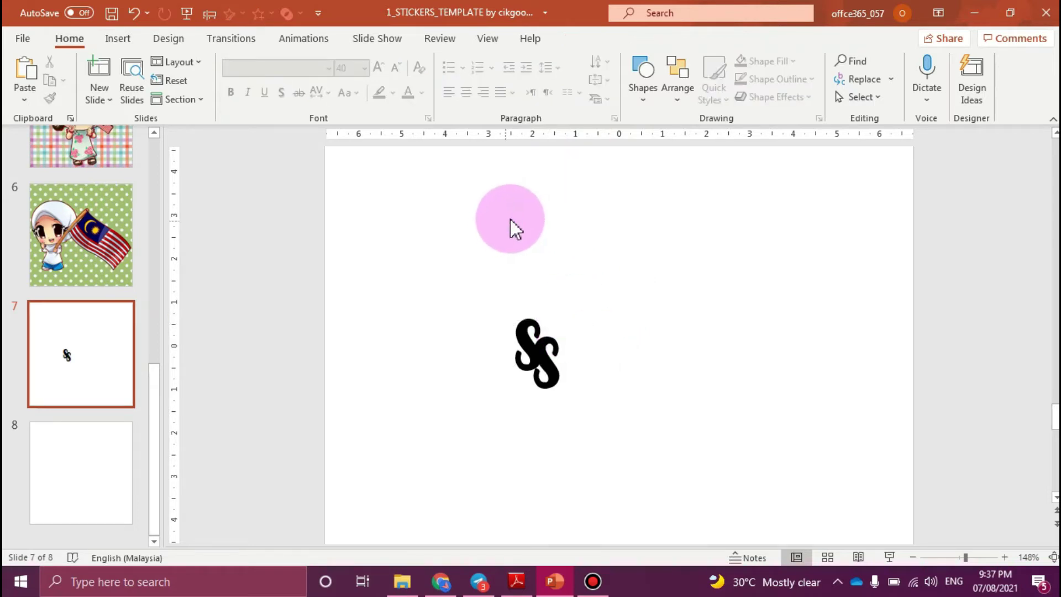
pyautogui.click(546, 338)
pyautogui.moveTo(572, 411); pyautogui.dragTo(592, 390)
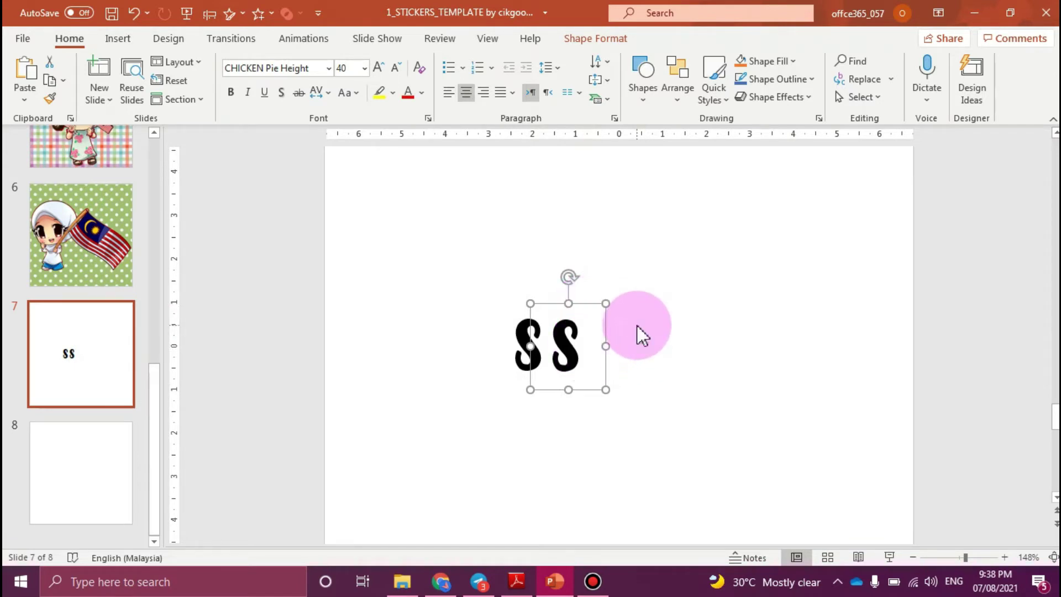
# Duplicate the S text box three more times at the same spacing to form a row of five S letters.
pyautogui.hotkey('ctrl', 'd')
pyautogui.moveTo(615, 338); pyautogui.dragTo(635, 321)
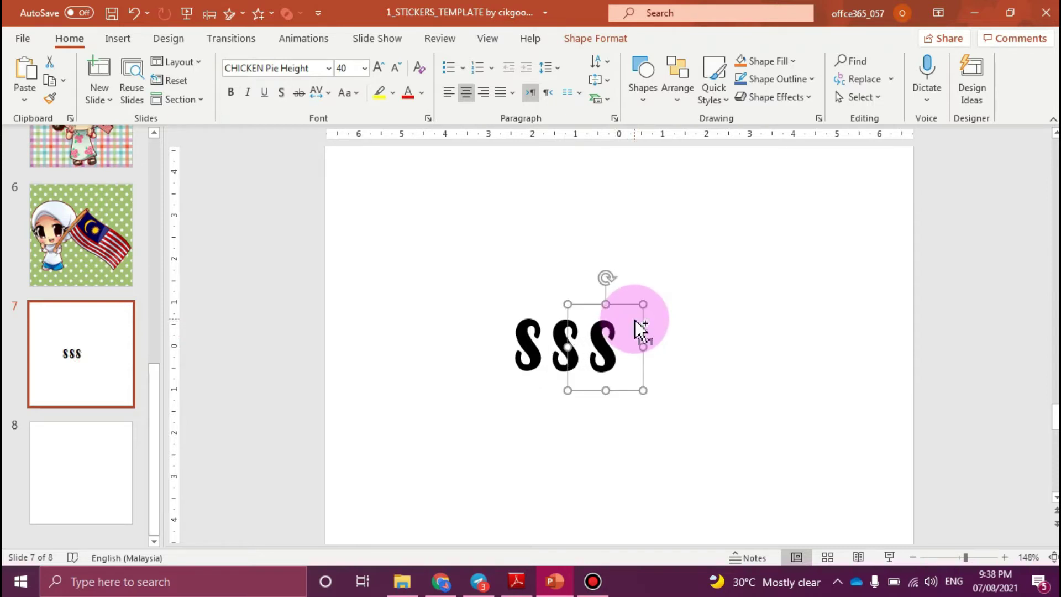
pyautogui.hotkey('ctrl', 'd')
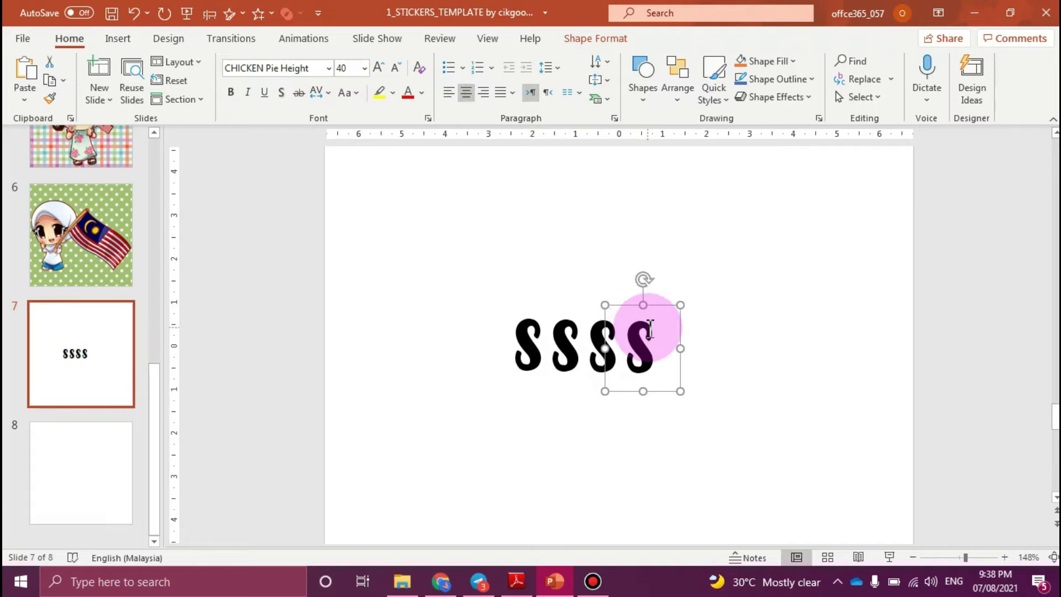
pyautogui.hotkey('ctrl', 'd')
# Move the second S text box to the start of the row, leaving a gap before the next letter.
pyautogui.click(545, 349)
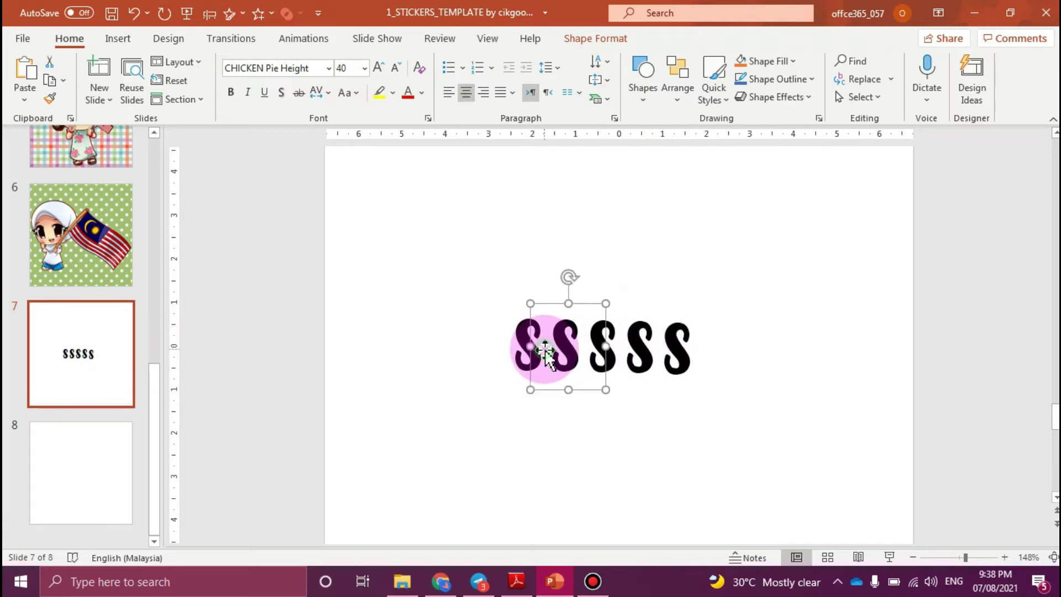
pyautogui.click(560, 338)
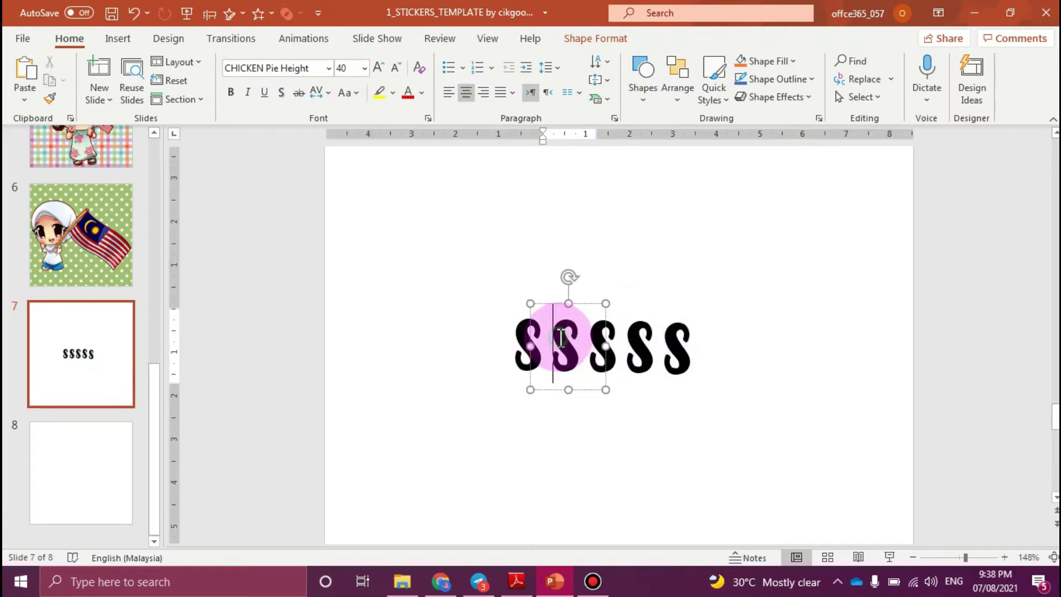
pyautogui.click(522, 348)
pyautogui.moveTo(549, 305); pyautogui.dragTo(416, 303)
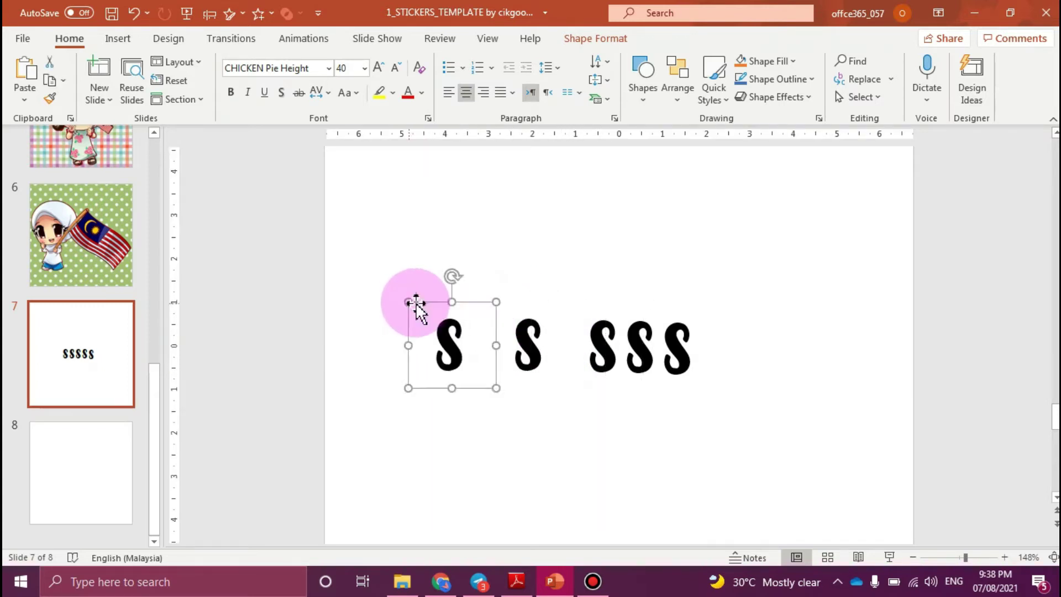
pyautogui.click(526, 315)
pyautogui.click(452, 322)
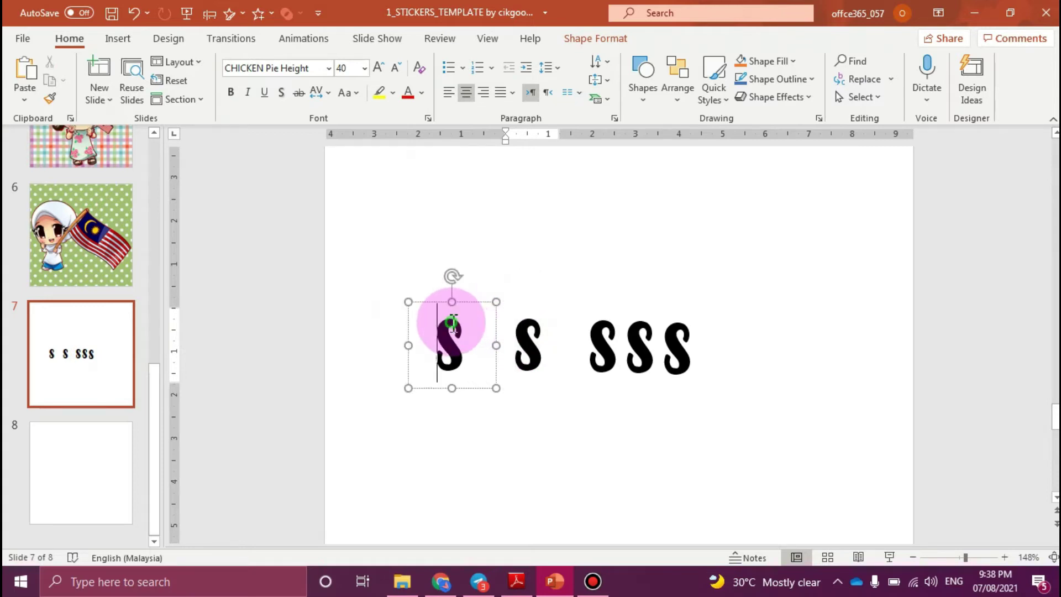
pyautogui.moveTo(471, 303); pyautogui.dragTo(436, 321)
# Replace the S in the row's second text box with A and move it closer to the first S.
pyautogui.click(526, 340)
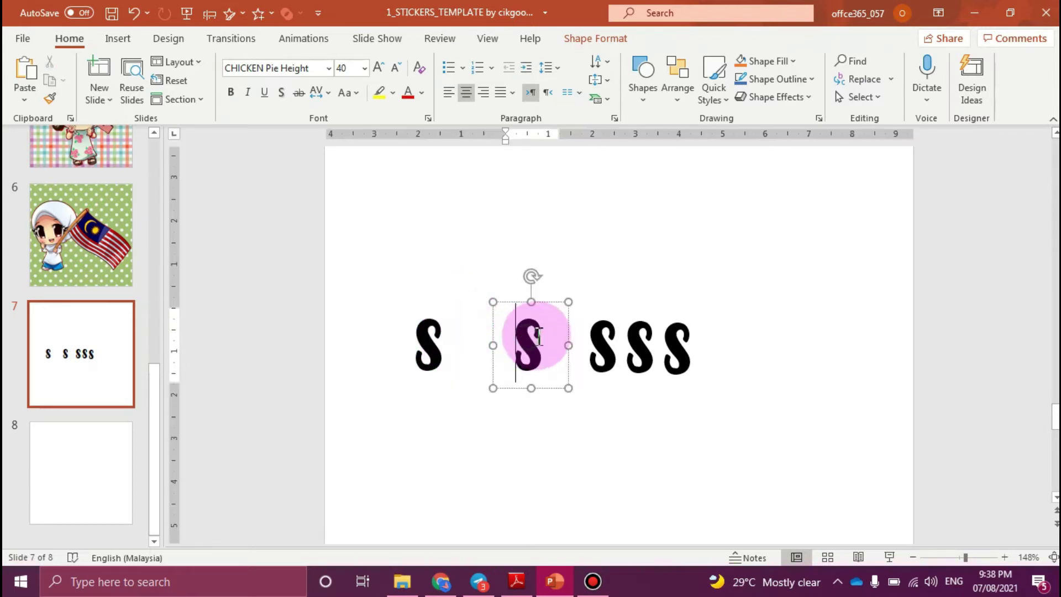
pyautogui.press('Delete')
pyautogui.write('A')
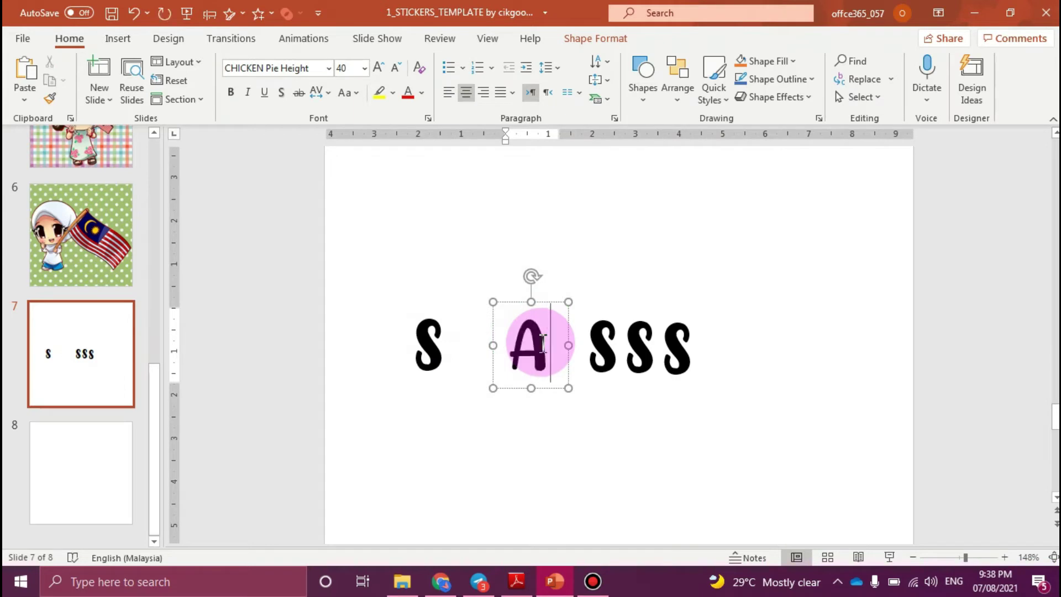
pyautogui.moveTo(551, 302); pyautogui.dragTo(513, 302)
# Move one of the remaining S text boxes beside the A and change its letter to L.
pyautogui.click(604, 326)
pyautogui.click(613, 347)
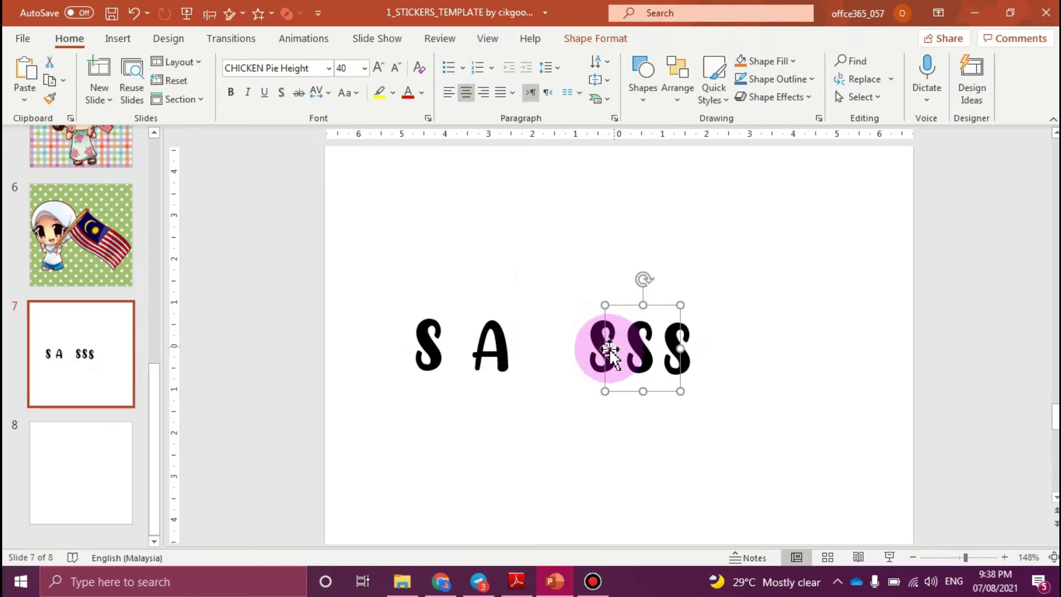
pyautogui.click(590, 350)
pyautogui.moveTo(621, 305); pyautogui.dragTo(528, 308)
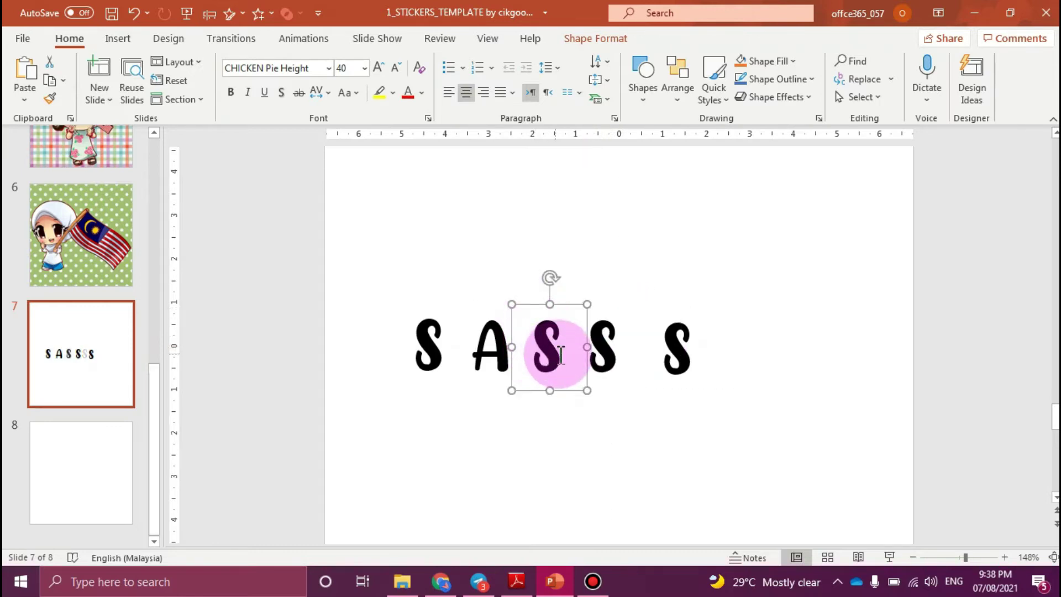
pyautogui.click(569, 354)
pyautogui.press('BackSpace')
pyautogui.write('L')
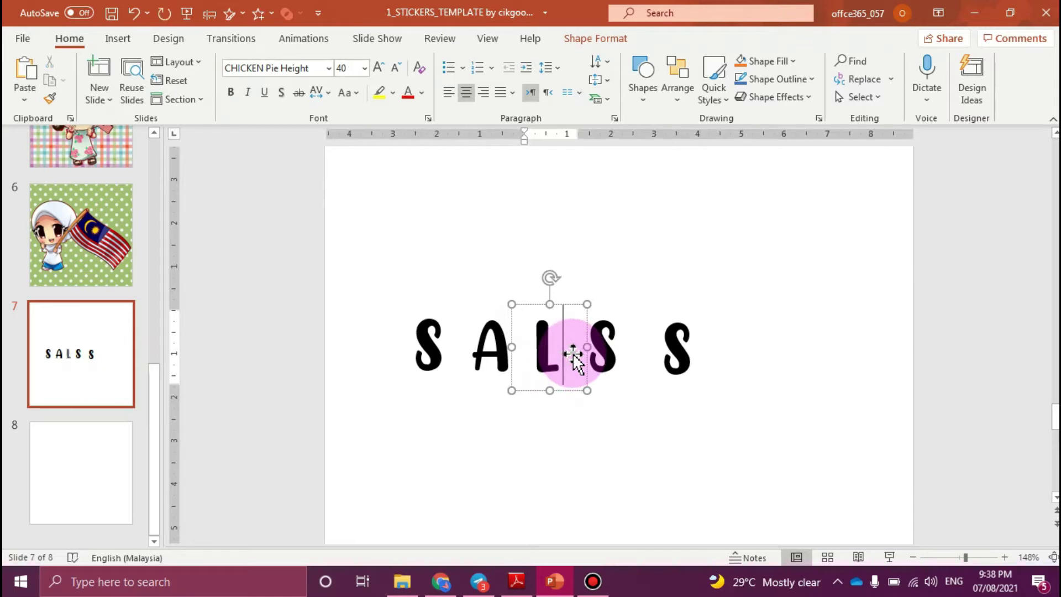
# Change the last two S letters in the row to A and M, so that the row spells SALAM.
pyautogui.click(603, 349)
pyautogui.press('BackSpace')
pyautogui.write('A')
pyautogui.click(673, 347)
pyautogui.click(697, 347)
pyautogui.press('BackSpace')
pyautogui.write('M')
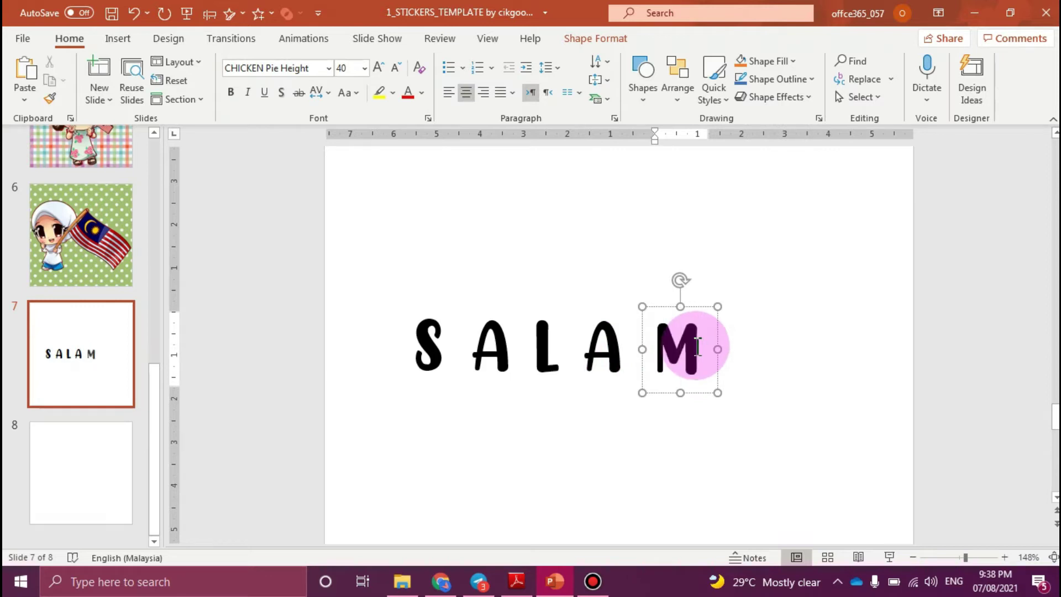
# Reposition the M, both A letters and the L to spread the word SALAM out across the slide.
pyautogui.moveTo(689, 309); pyautogui.dragTo(756, 308)
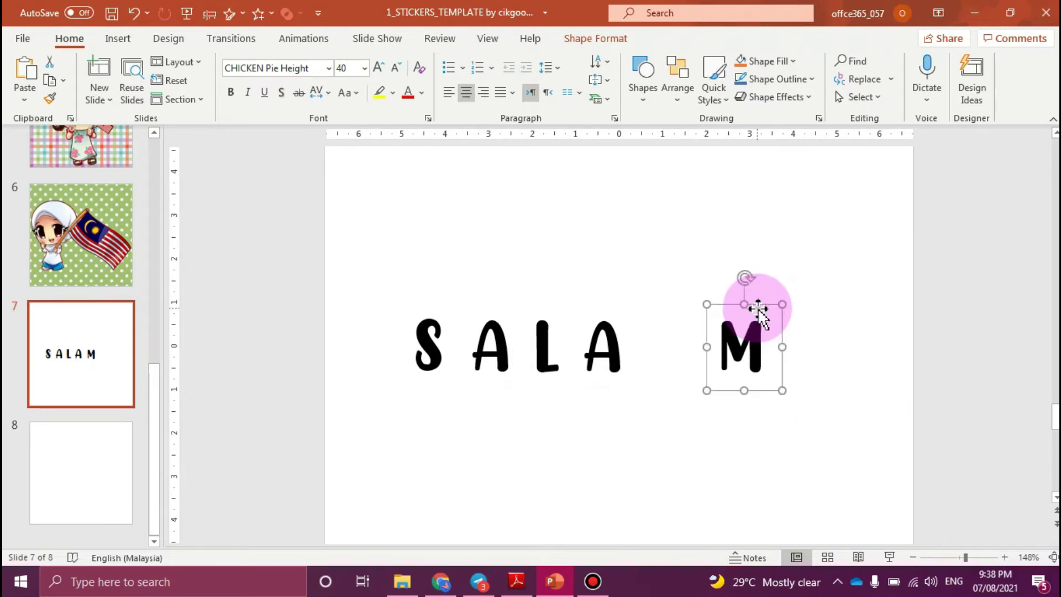
pyautogui.click(610, 323)
pyautogui.moveTo(618, 304); pyautogui.dragTo(664, 305)
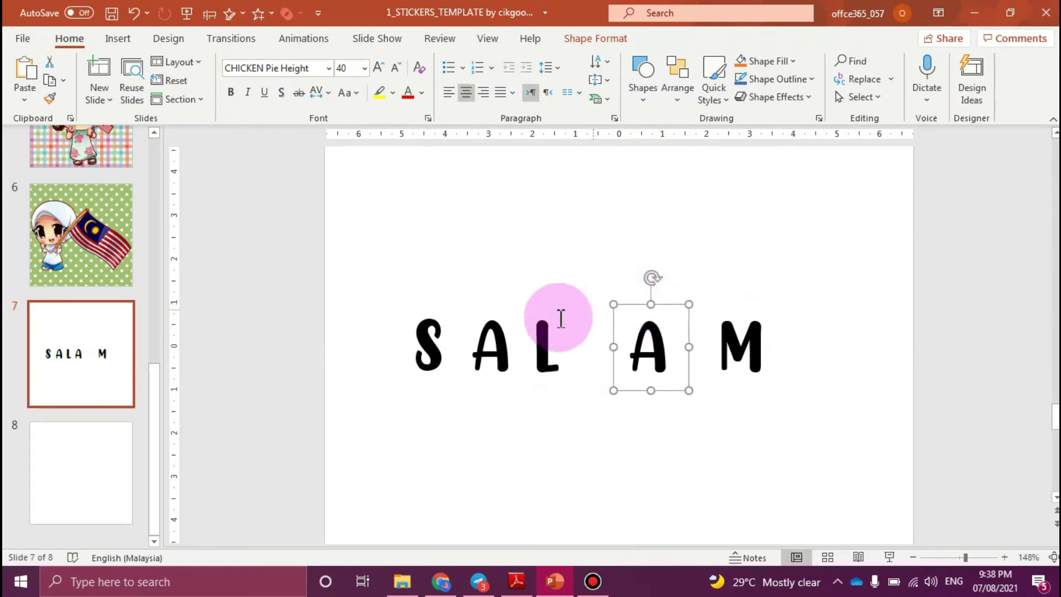
pyautogui.click(549, 305)
pyautogui.moveTo(569, 306); pyautogui.dragTo(591, 309)
pyautogui.click(495, 324)
pyautogui.moveTo(504, 304); pyautogui.dragTo(450, 302)
# Fill the letter S with the pinkish-red colour from the recent colours.
pyautogui.click(430, 335)
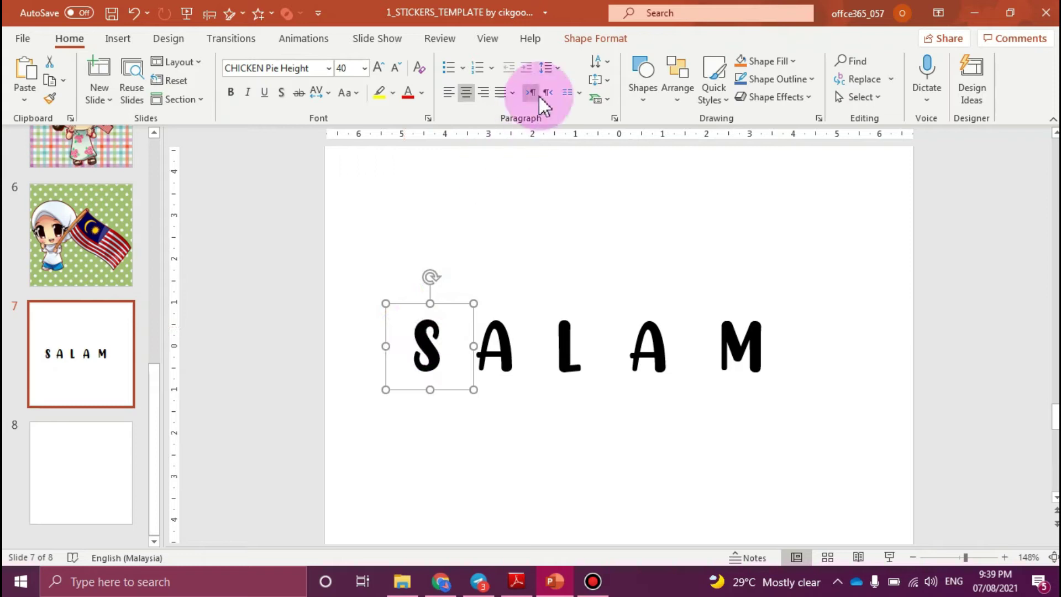
pyautogui.click(581, 37)
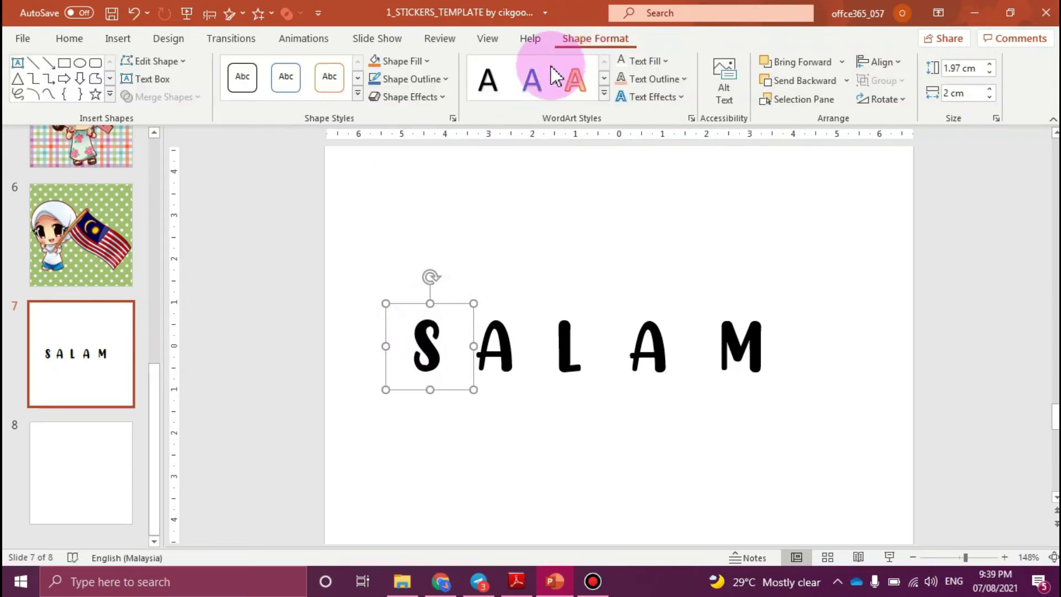
pyautogui.click(661, 60)
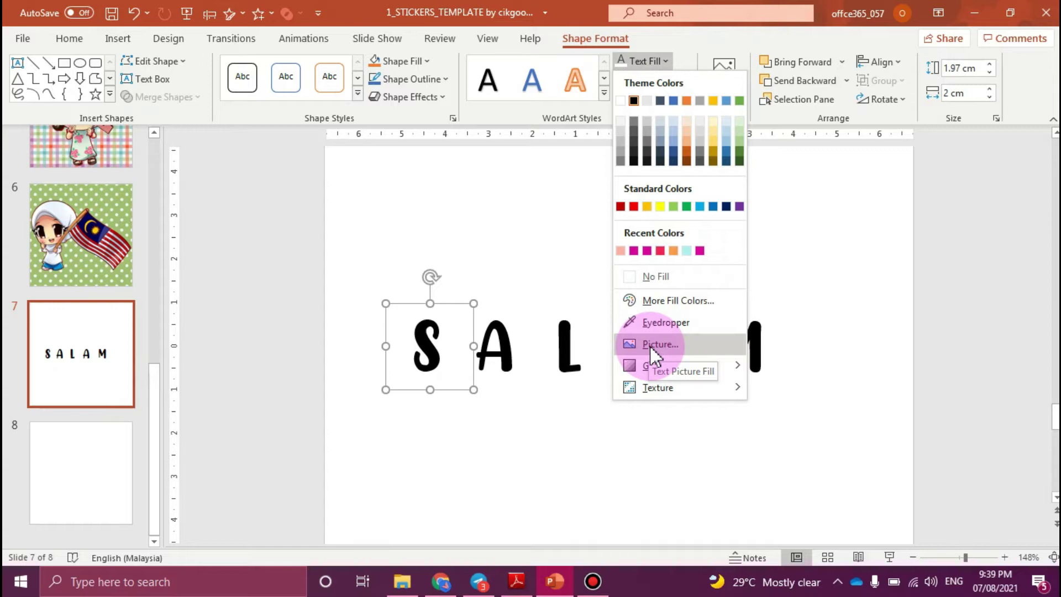
pyautogui.click(662, 249)
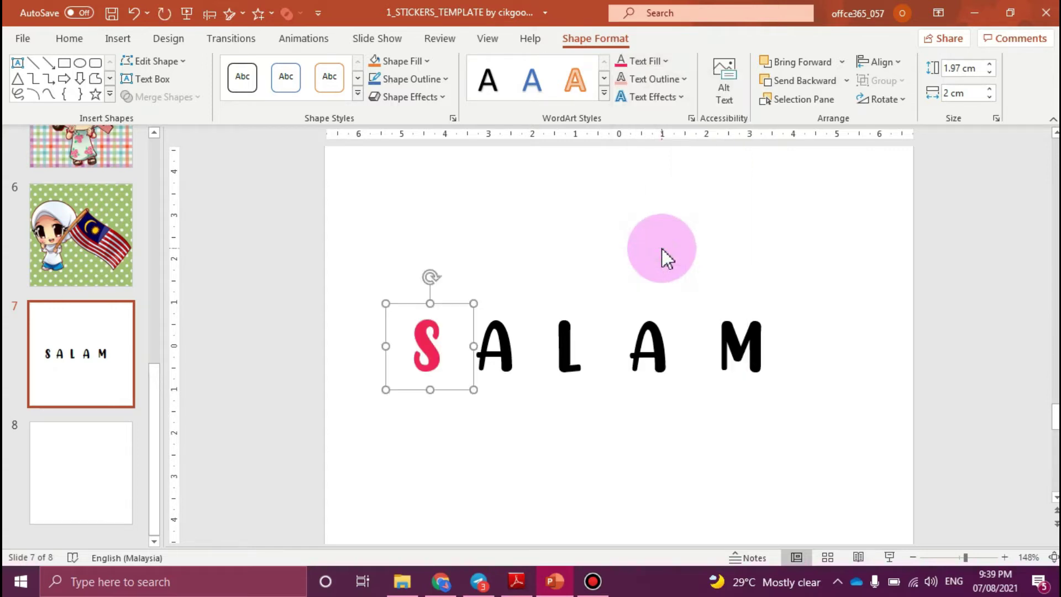
# Fill the first letter A with the magenta colour from the recent colours.
pyautogui.click(494, 339)
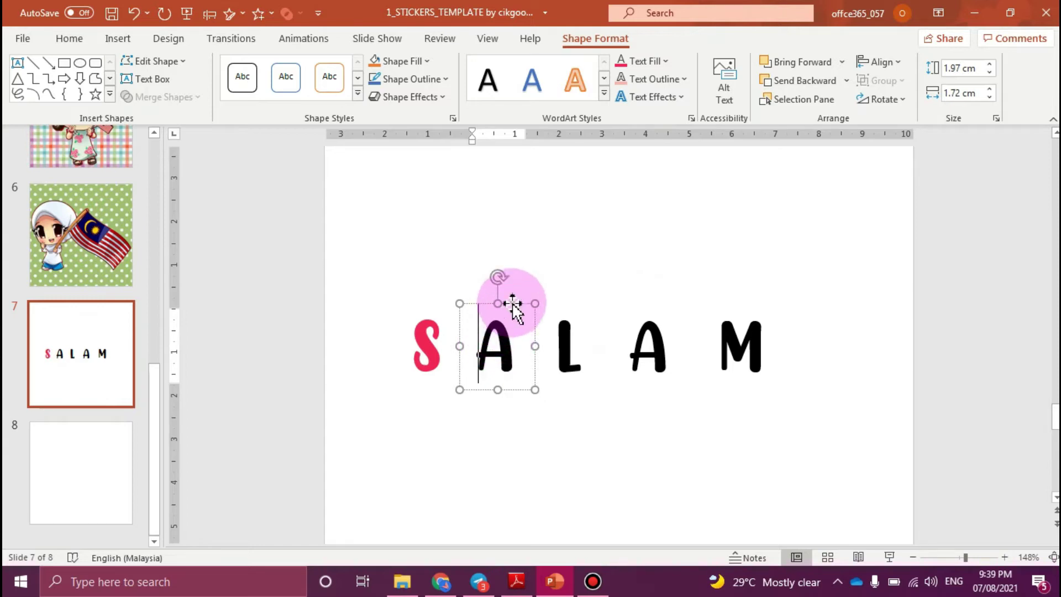
pyautogui.click(664, 61)
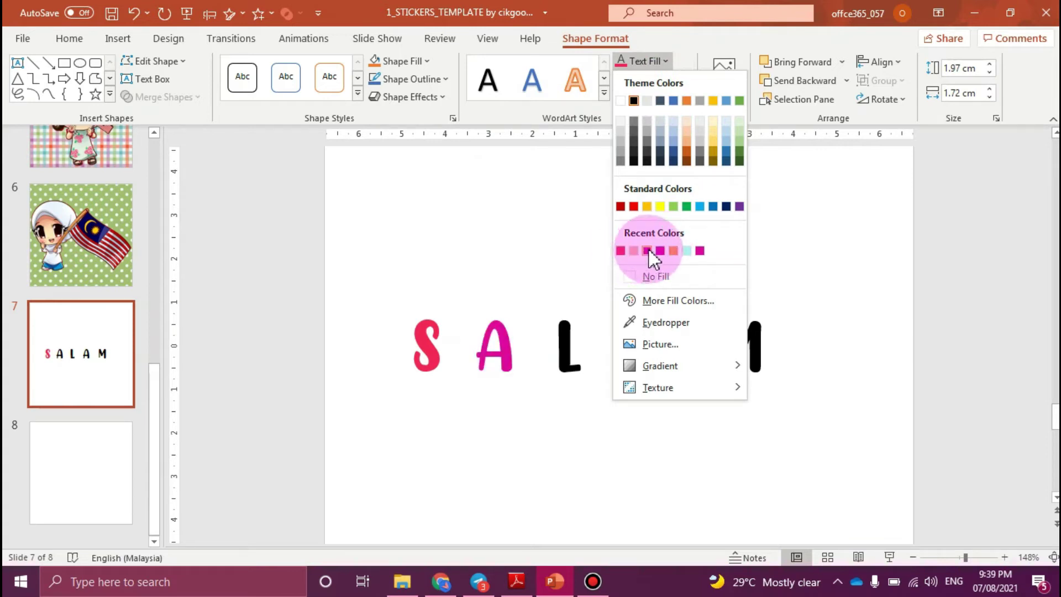
pyautogui.click(647, 250)
pyautogui.click(563, 312)
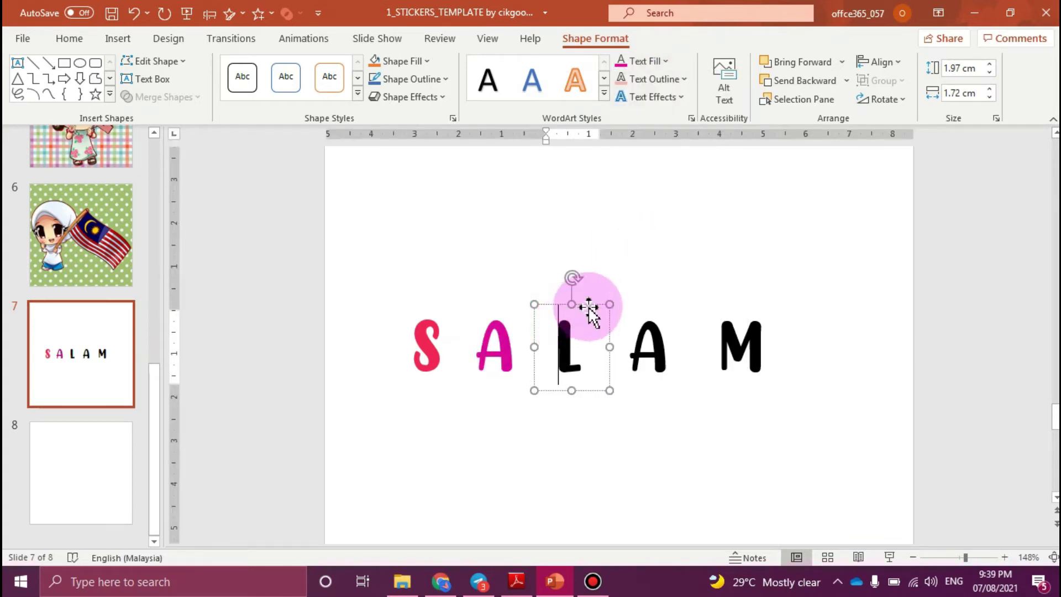
pyautogui.click(668, 58)
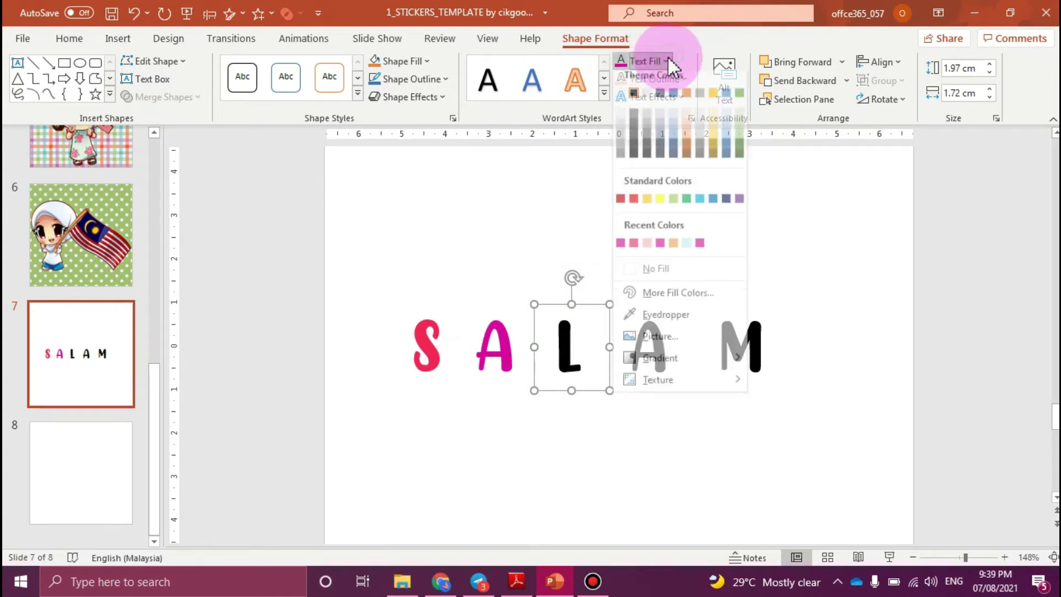
pyautogui.click(579, 204)
pyautogui.click(576, 333)
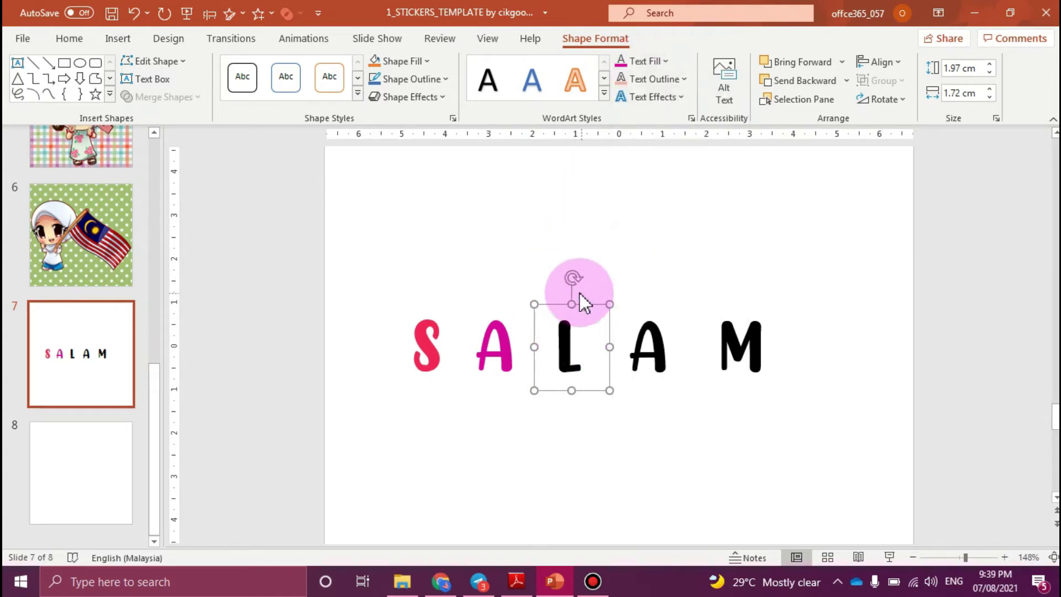
pyautogui.click(525, 287)
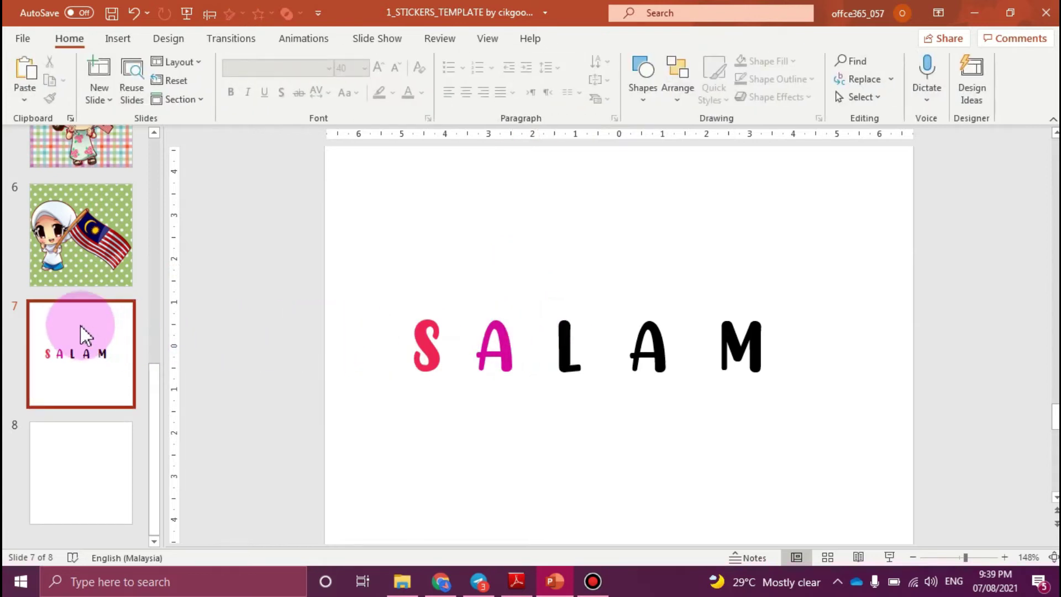
pyautogui.scroll(10, 98, 243)
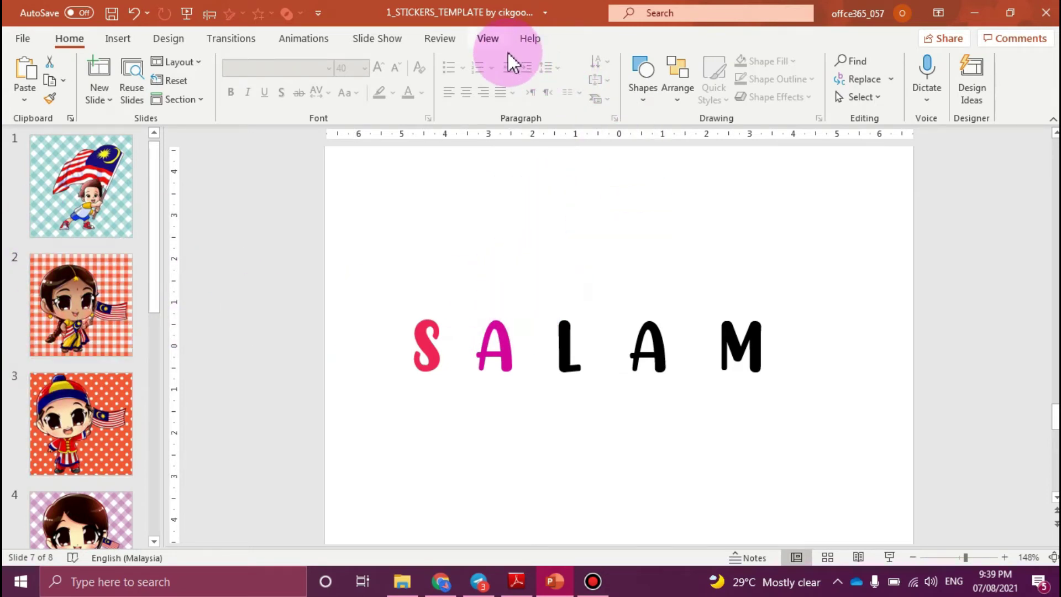
pyautogui.click(563, 281)
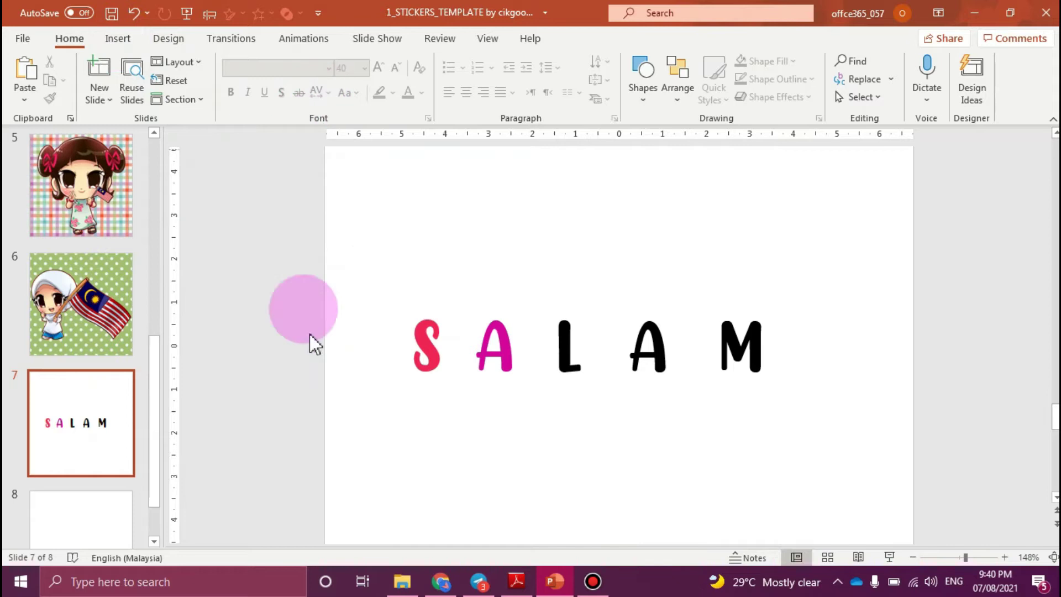
# Switch to Chrome and run a Google search for TONE COLOR in a new tab.
pyautogui.click(441, 582)
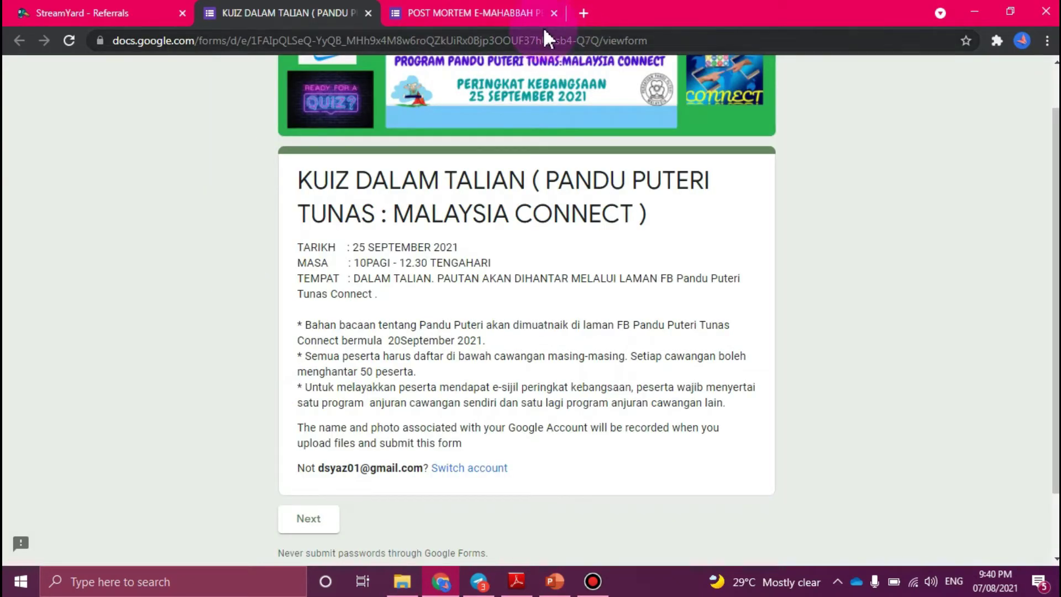
pyautogui.click(492, 6)
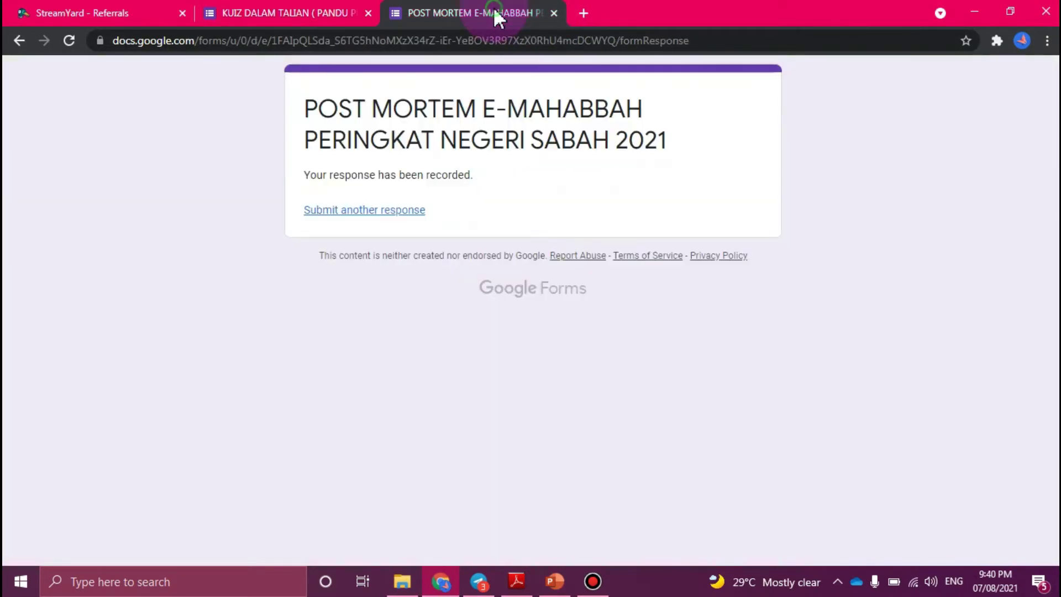
pyautogui.click(583, 13)
pyautogui.click(534, 40)
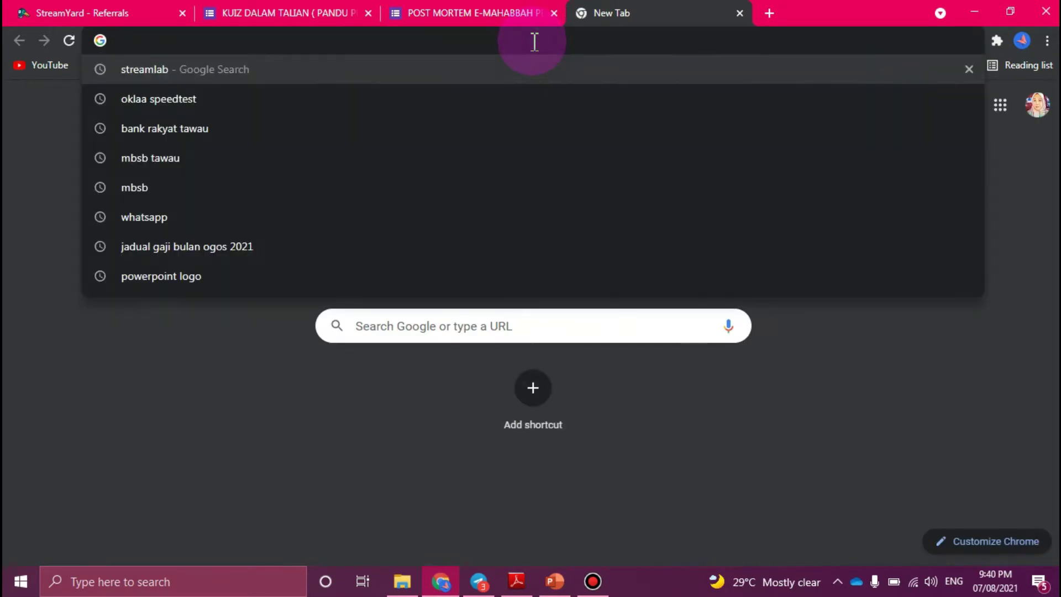
pyautogui.write('TONE ')
pyautogui.write('COLOR')
pyautogui.press('Return')
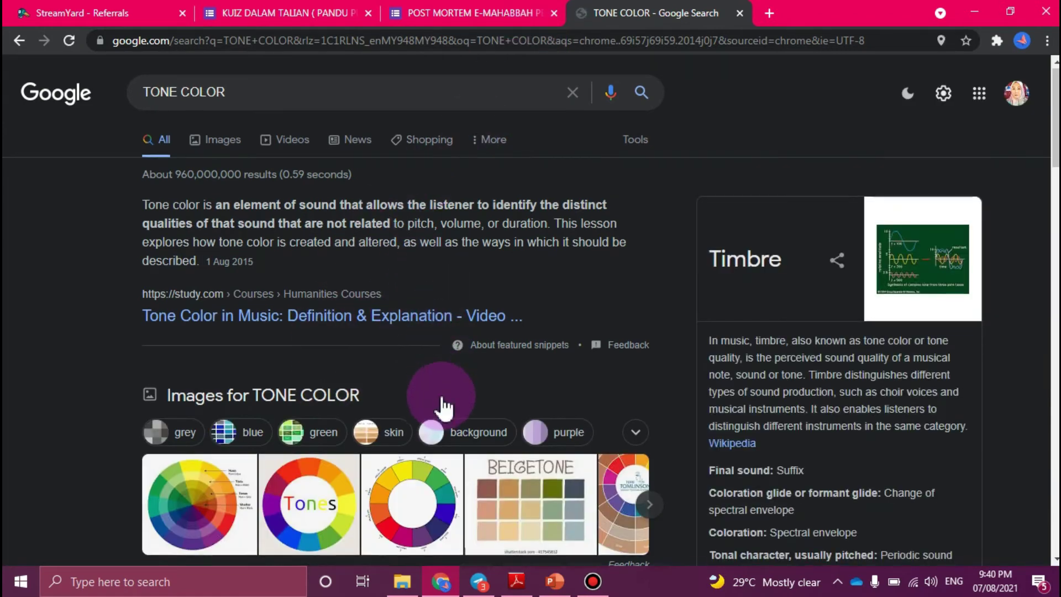
# Open the WARM and COOL colour chart from the TONE COLOR image results and copy the picture.
pyautogui.scroll(-4, 439, 403)
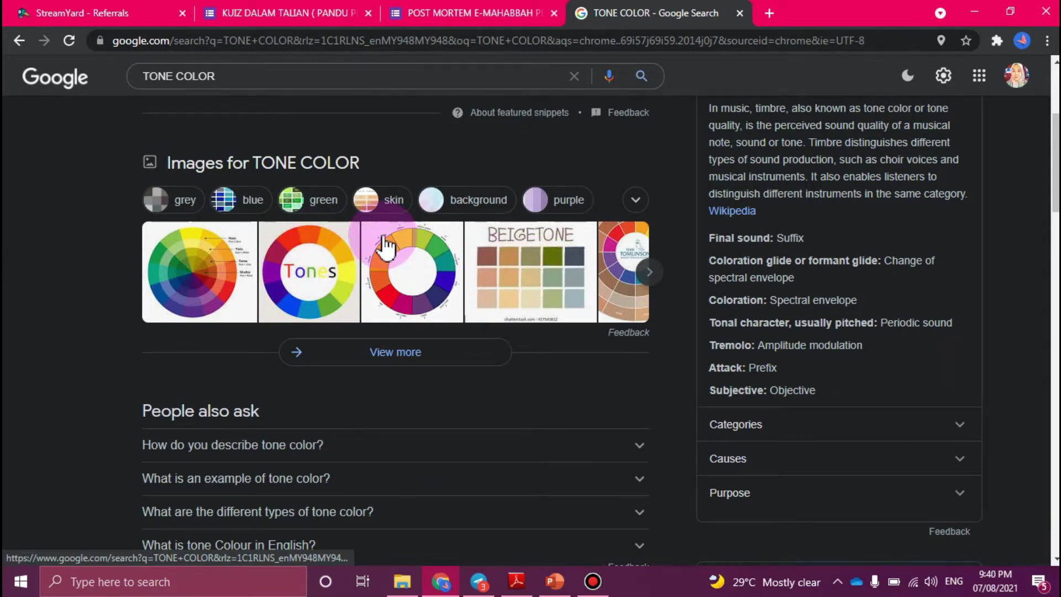
pyautogui.scroll(-10, 421, 288)
pyautogui.scroll(10, 421, 288)
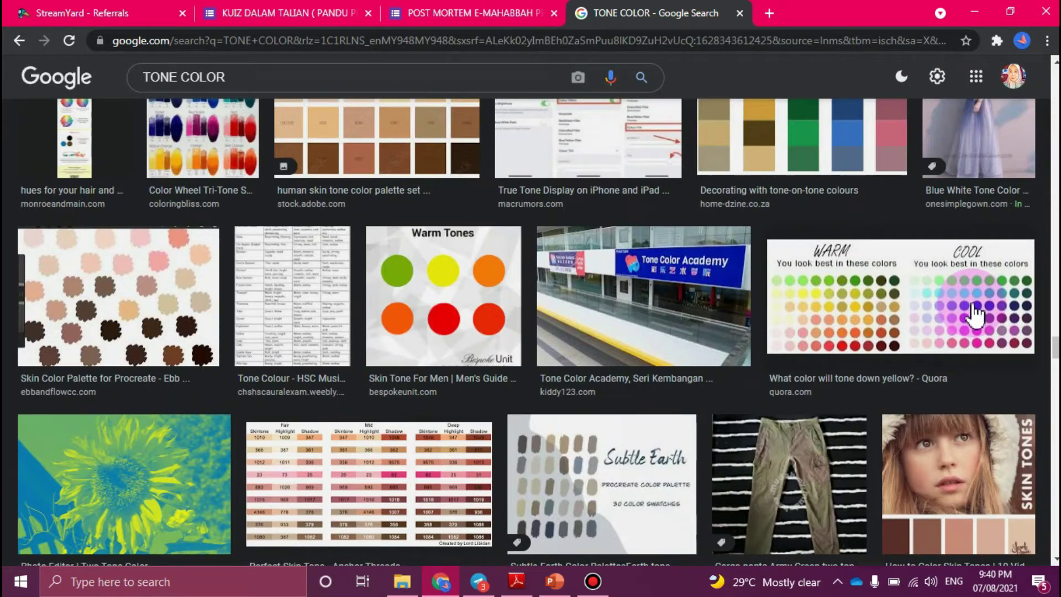
pyautogui.click(974, 310)
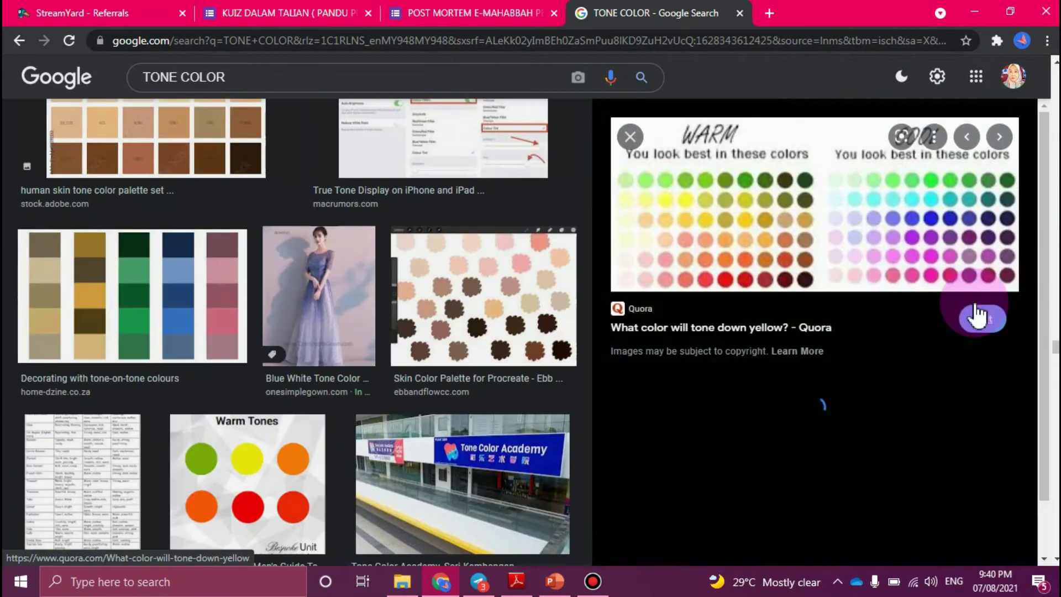
pyautogui.rightClick(923, 217)
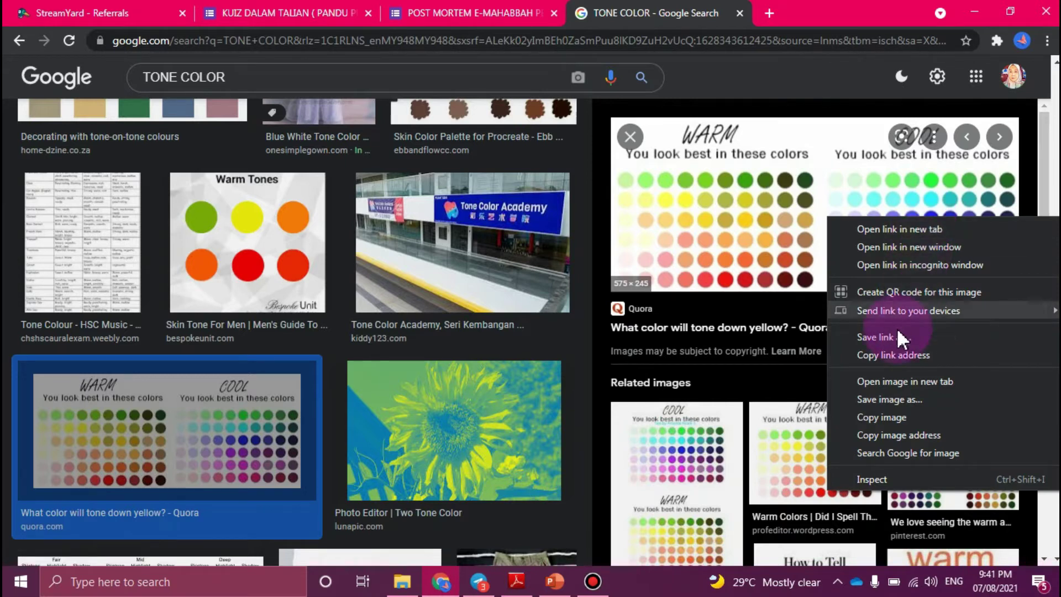
pyautogui.click(875, 417)
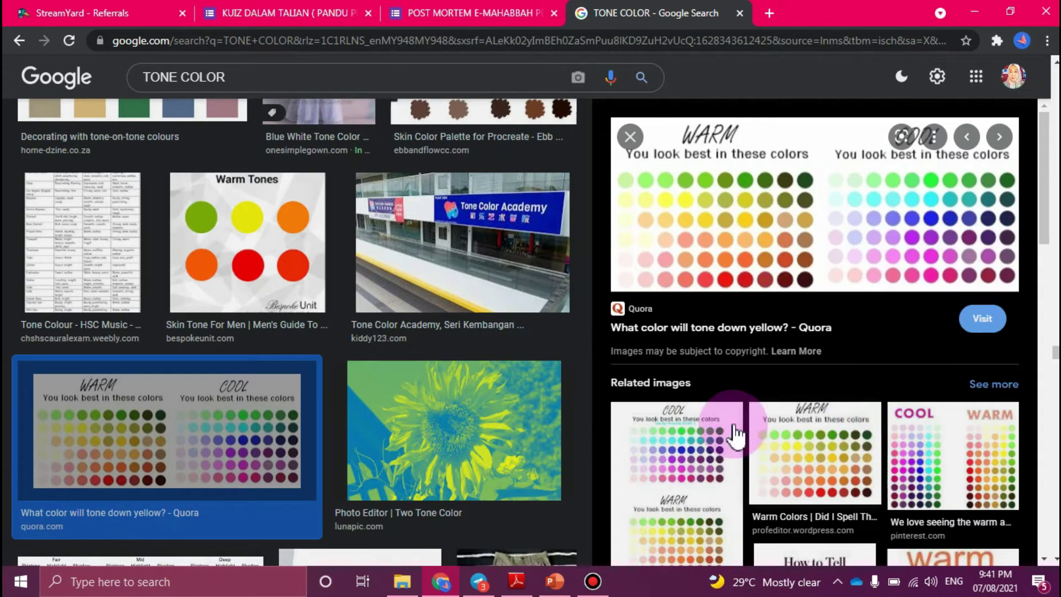
# Switch back to PowerPoint, paste the colour chart onto the SALAM slide and resize it to fit above the letters.
pyautogui.click(554, 581)
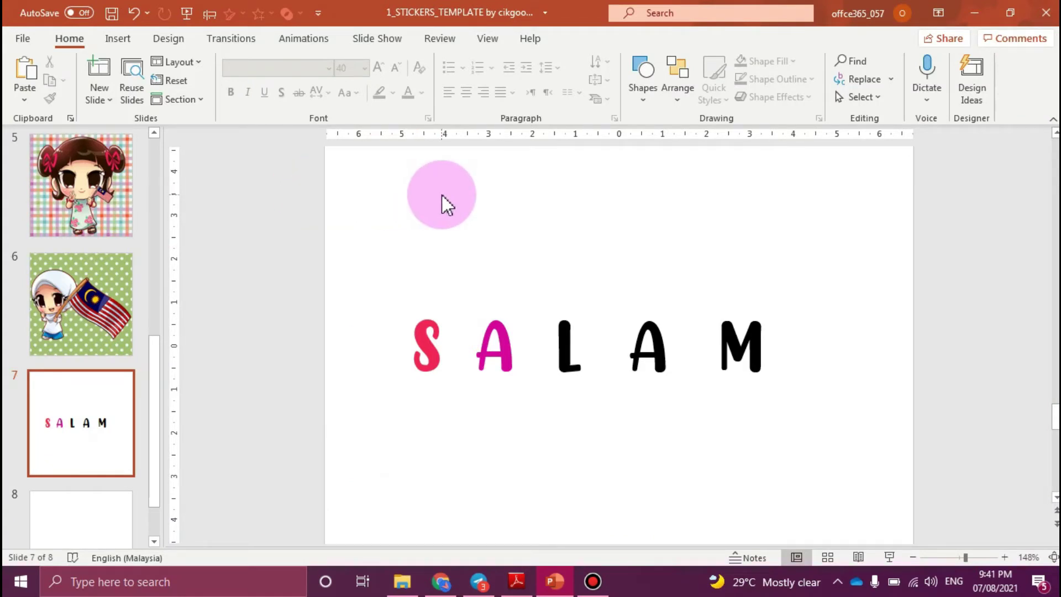
pyautogui.rightClick(441, 194)
pyautogui.click(404, 210)
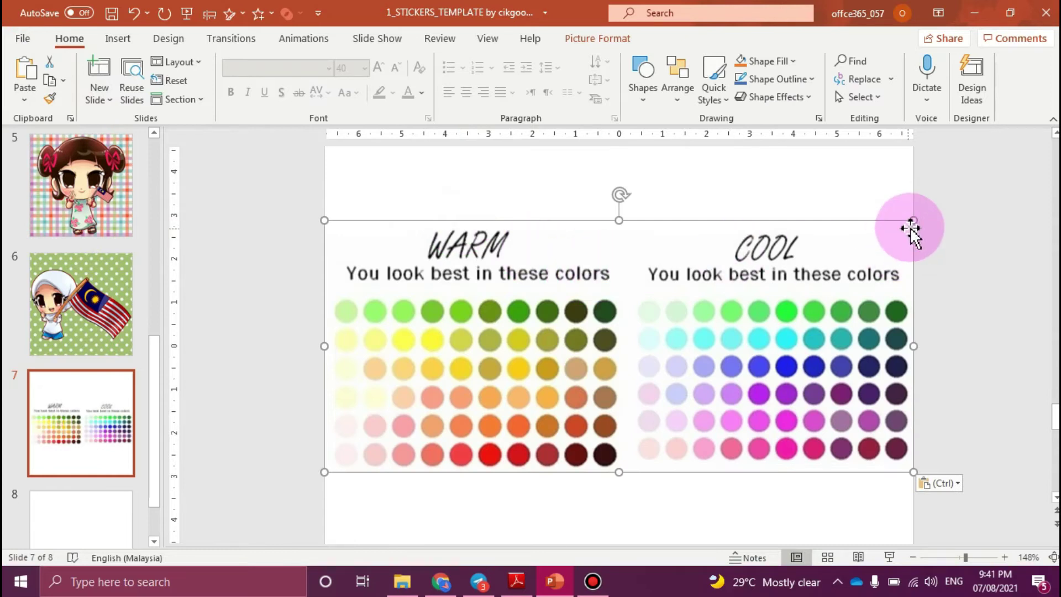
pyautogui.moveTo(909, 218); pyautogui.dragTo(533, 364)
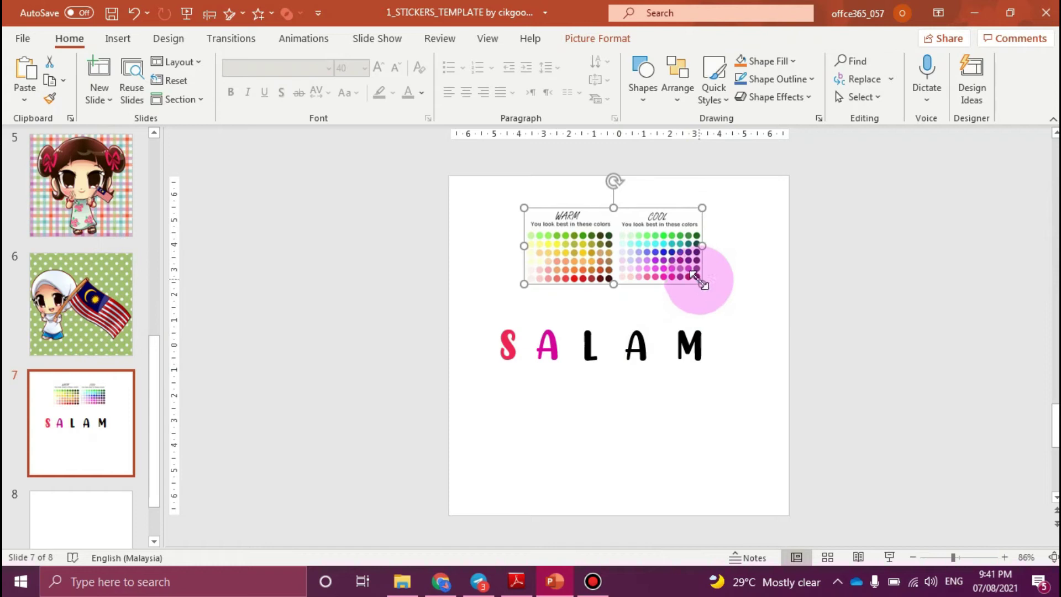
pyautogui.moveTo(702, 283); pyautogui.dragTo(654, 246)
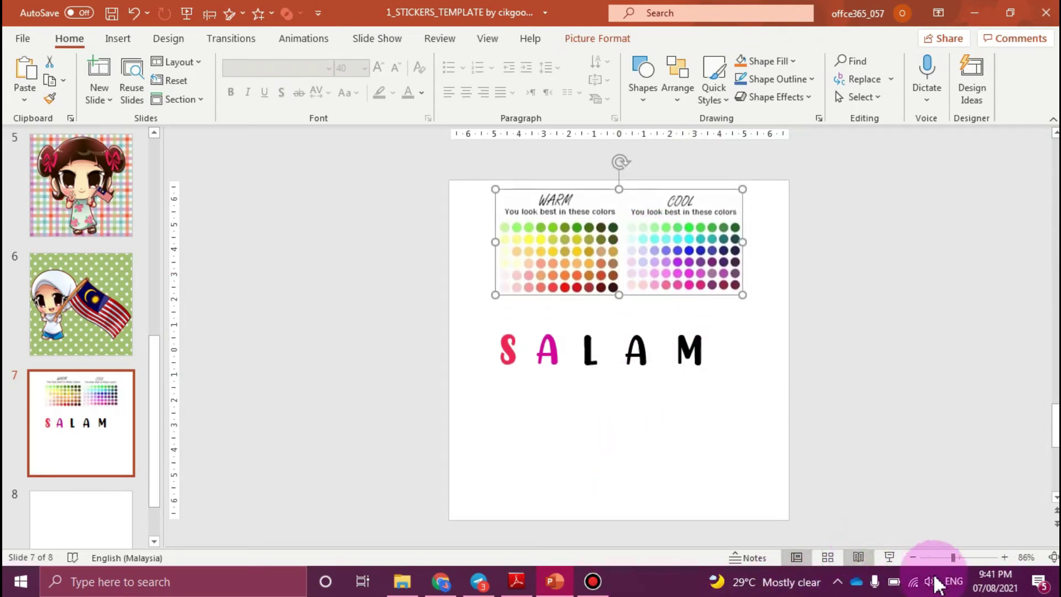
# Fill the letter L with the orange sampled from the warm half of the colour chart using the Eyedropper.
pyautogui.click(959, 555)
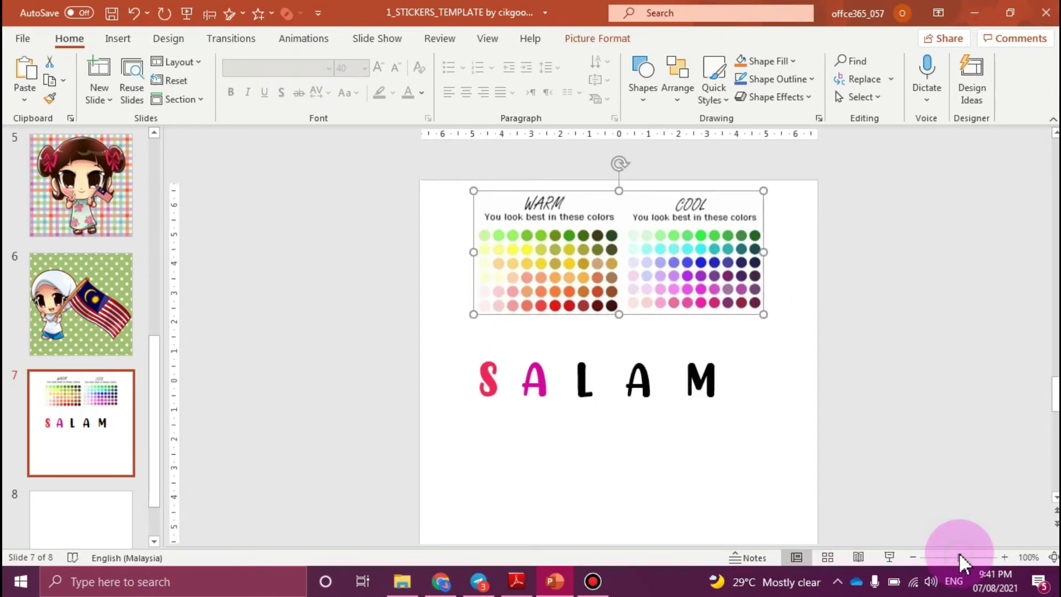
pyautogui.click(976, 555)
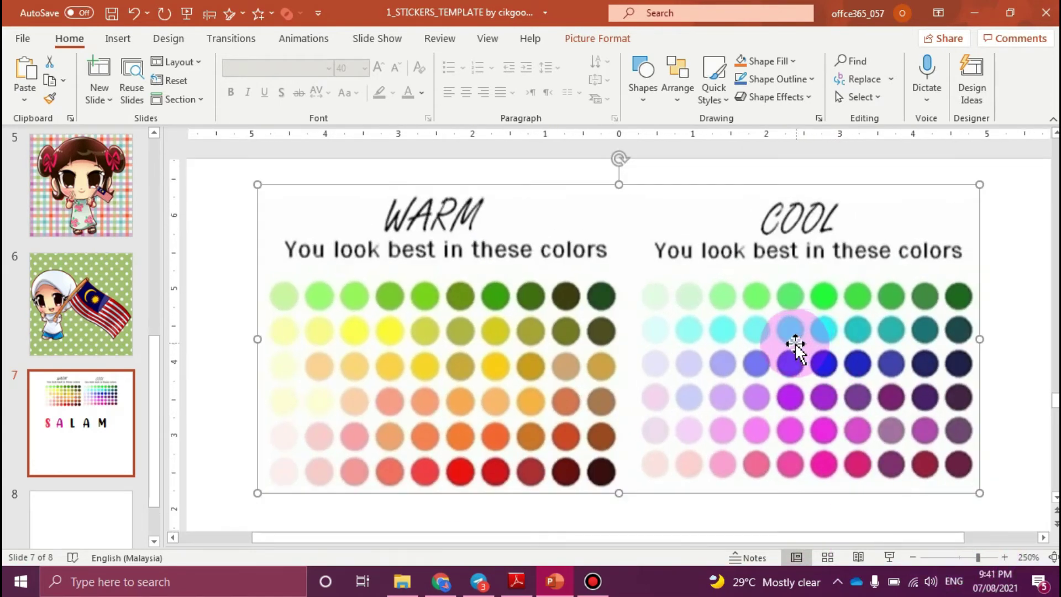
pyautogui.scroll(-2, 794, 344)
pyautogui.scroll(-4, 794, 343)
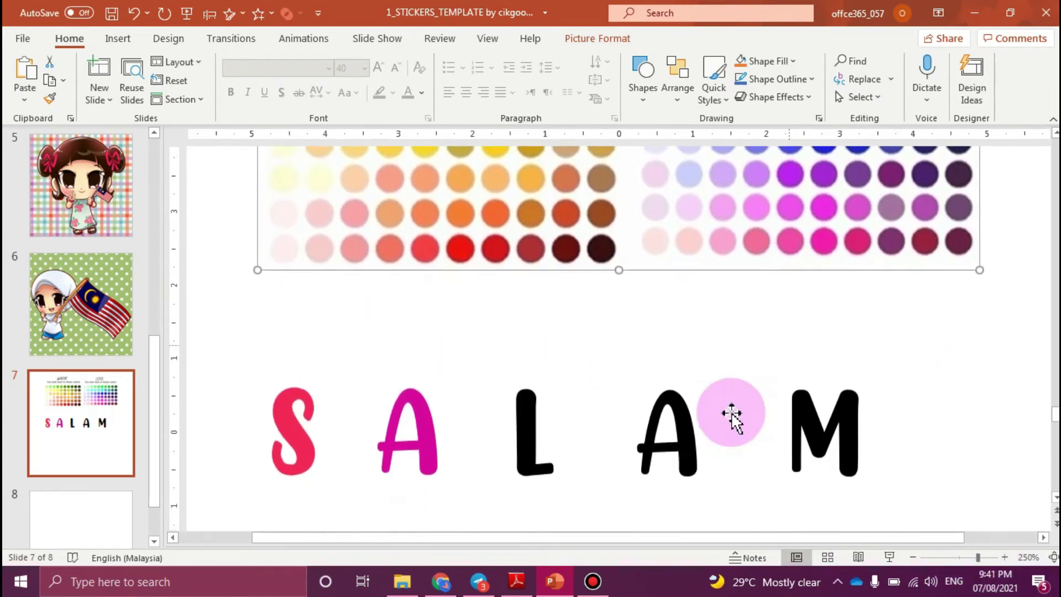
pyautogui.click(525, 409)
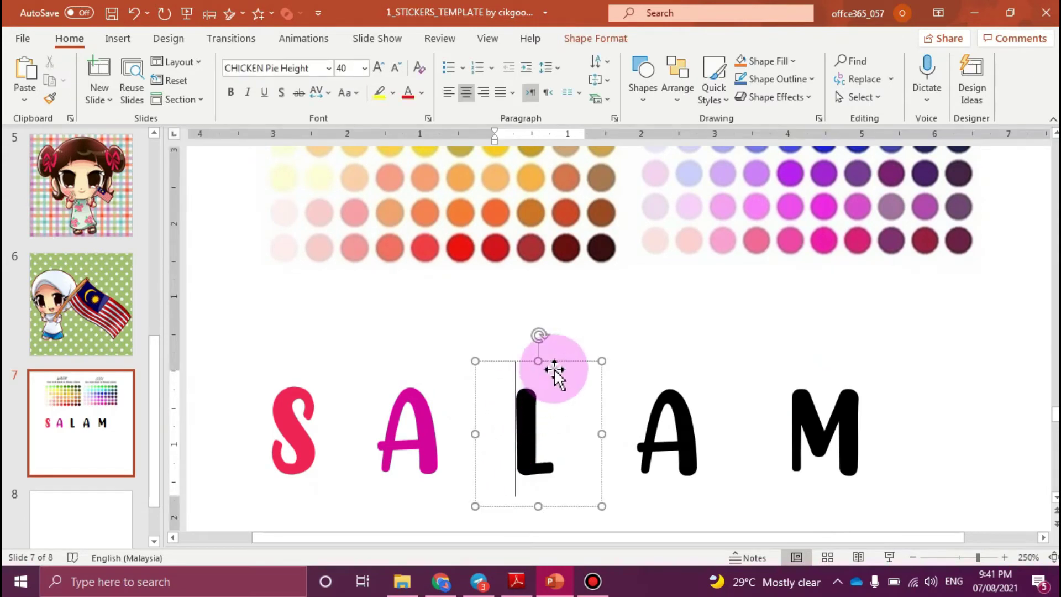
pyautogui.click(565, 362)
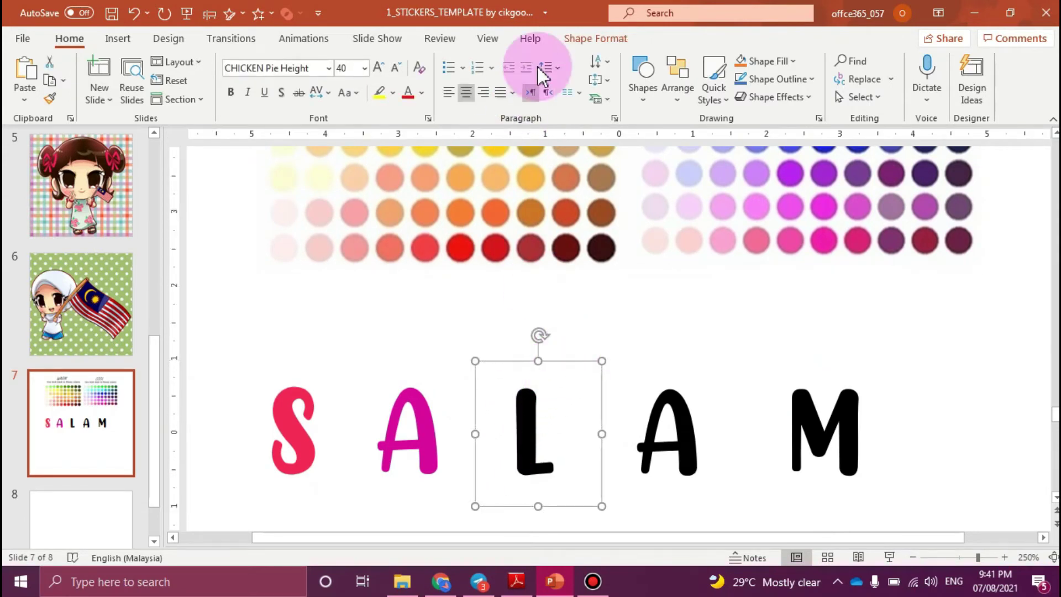
pyautogui.click(592, 38)
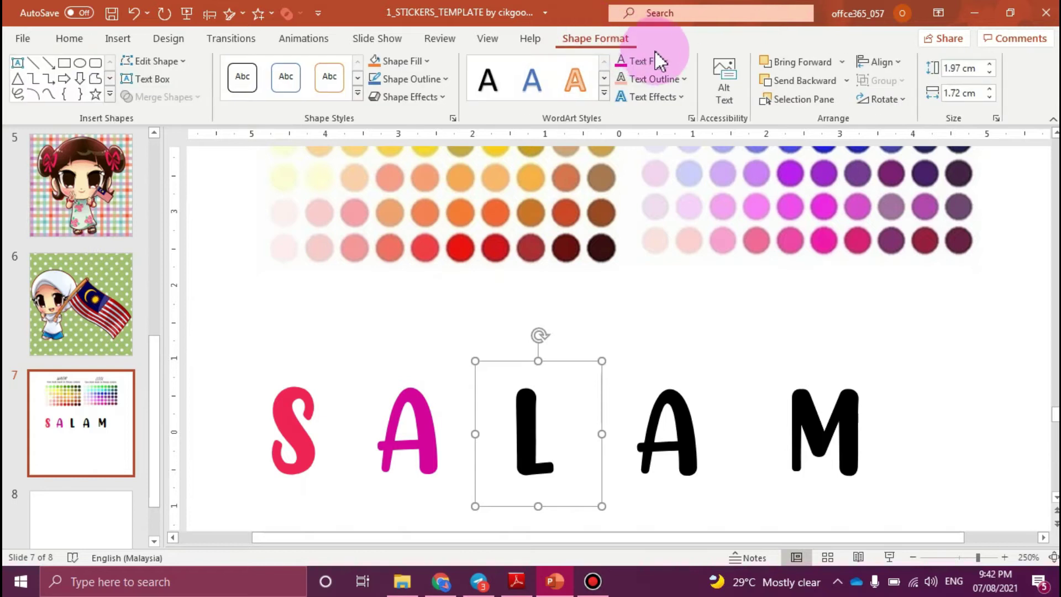
pyautogui.click(666, 61)
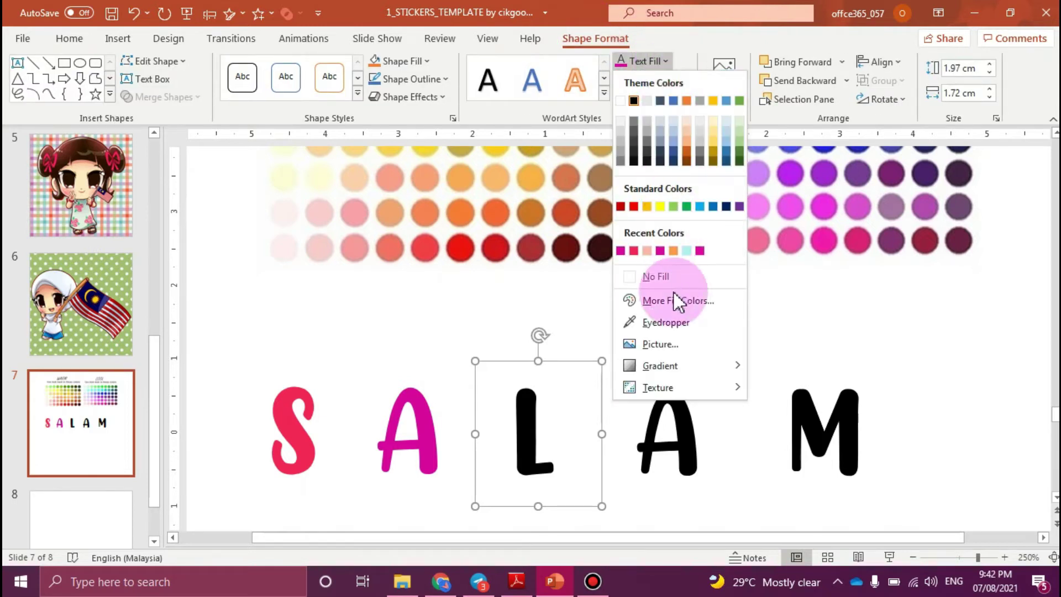
pyautogui.click(665, 323)
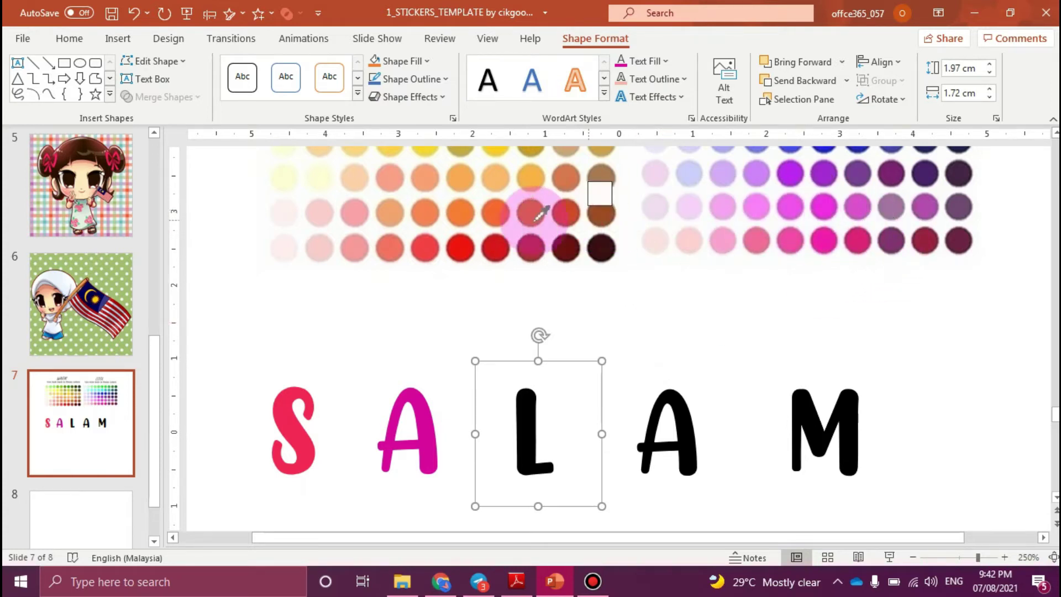
pyautogui.click(466, 207)
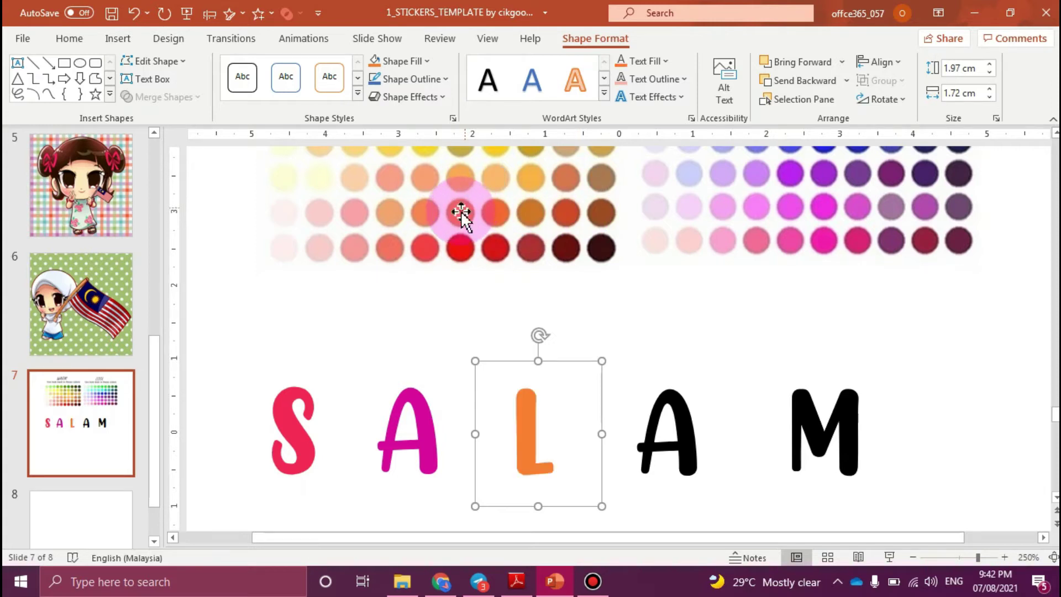
# Fill the second letter A with the light salmon pink sampled from the warm chart's last row using the Eyedropper.
pyautogui.click(663, 399)
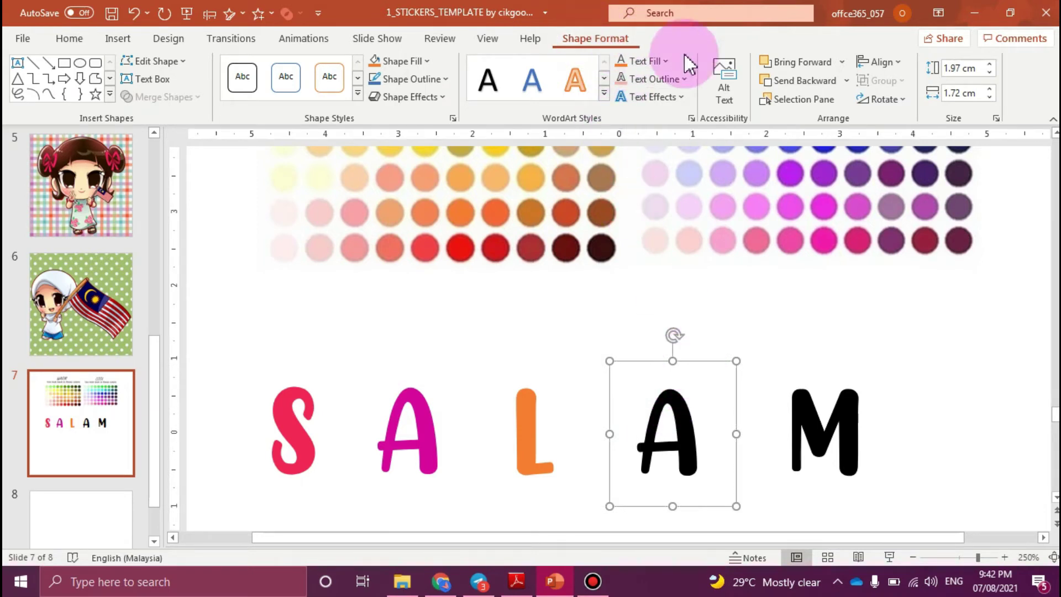
pyautogui.click(663, 61)
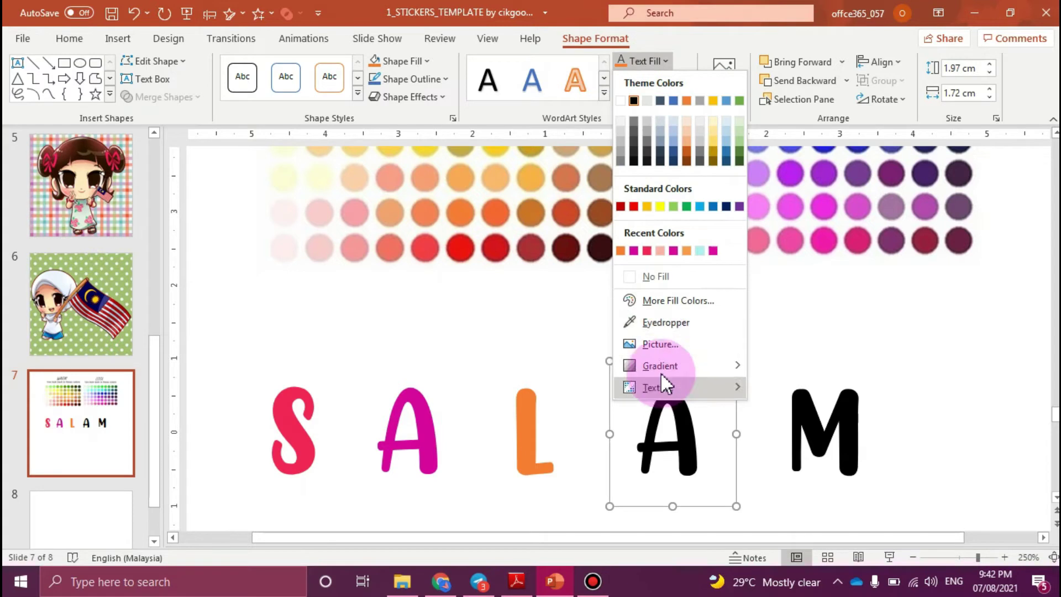
pyautogui.click(666, 322)
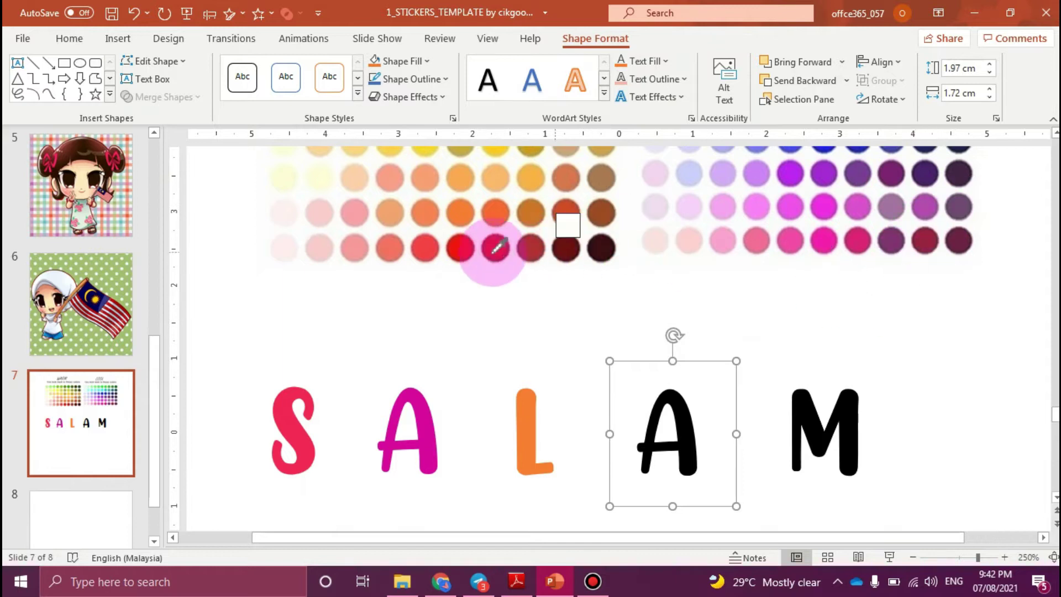
pyautogui.click(357, 244)
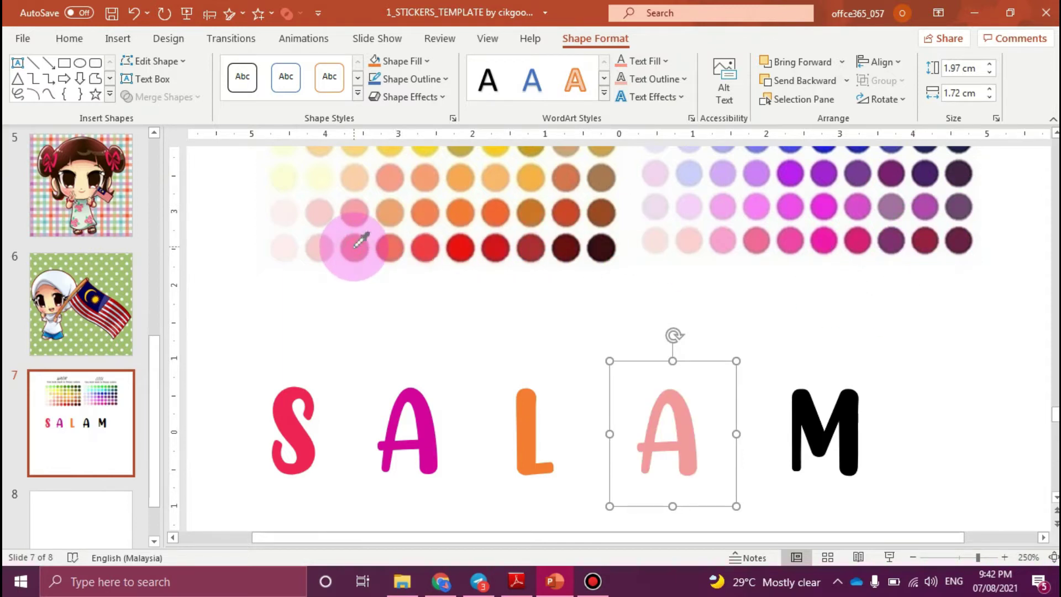
# Fill the letter M with the golden orange sampled from the warm half of the colour chart using the Eyedropper.
pyautogui.click(843, 407)
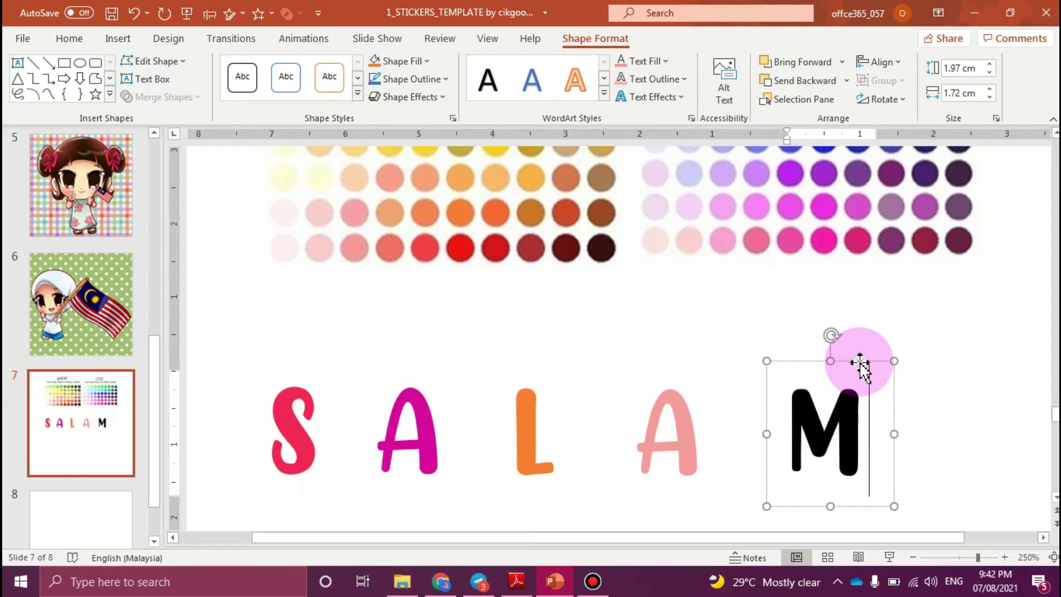
pyautogui.click(859, 360)
pyautogui.click(664, 60)
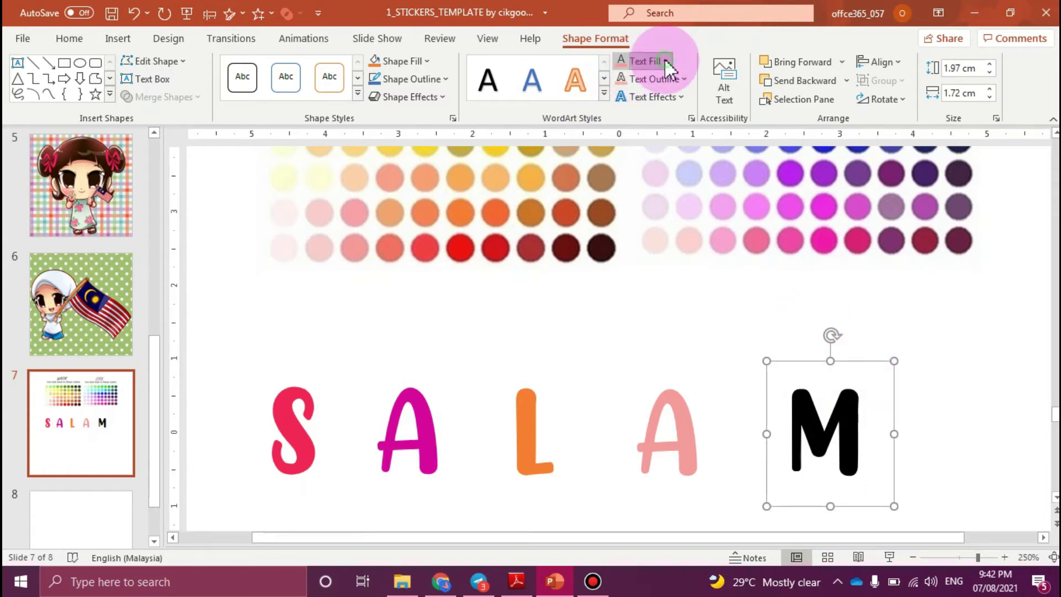
pyautogui.click(666, 322)
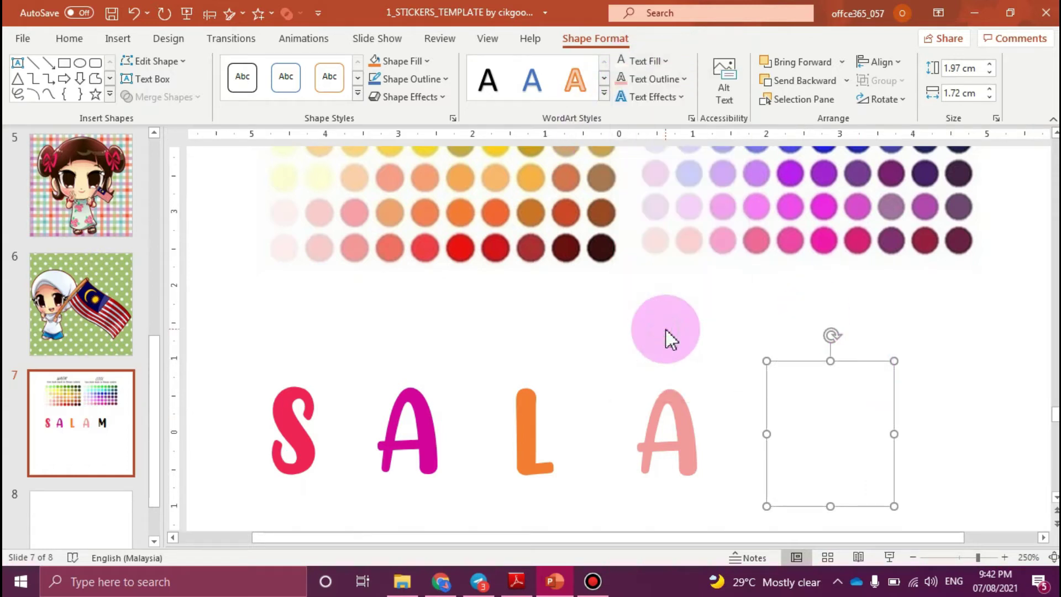
pyautogui.click(693, 306)
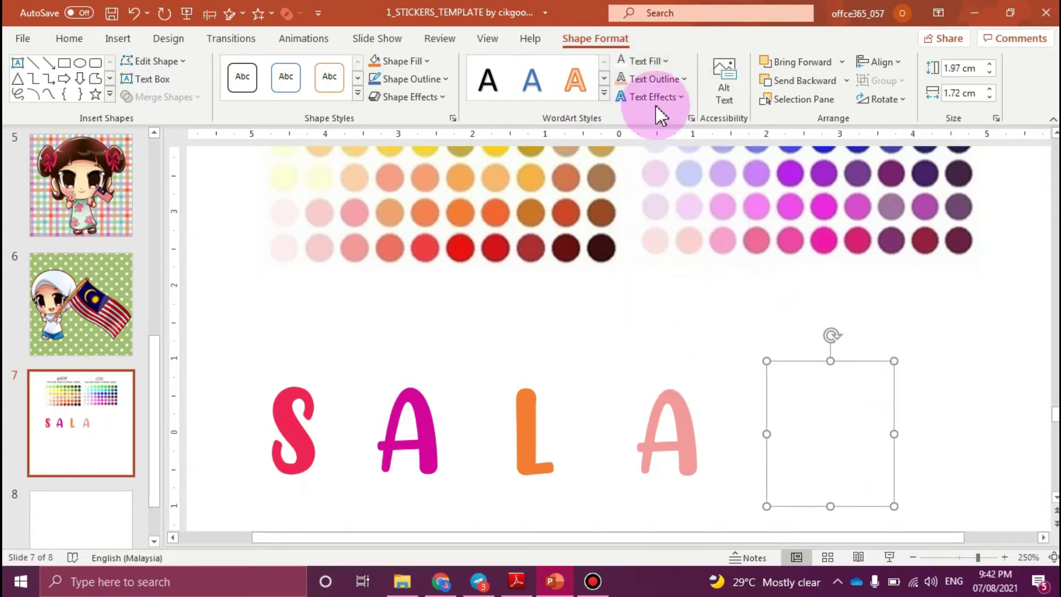
pyautogui.click(669, 61)
pyautogui.click(671, 325)
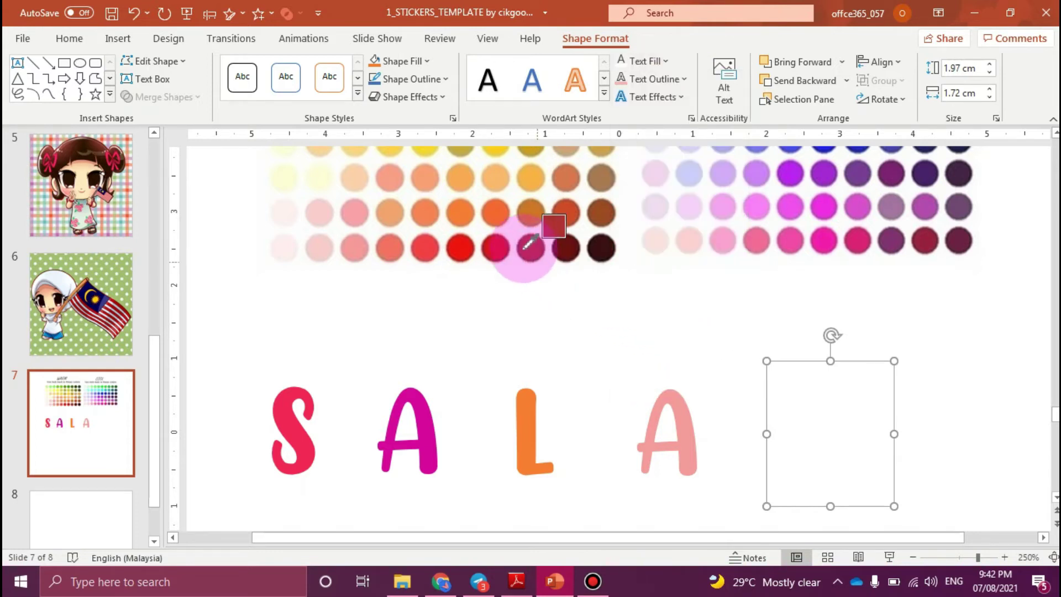
pyautogui.click(536, 184)
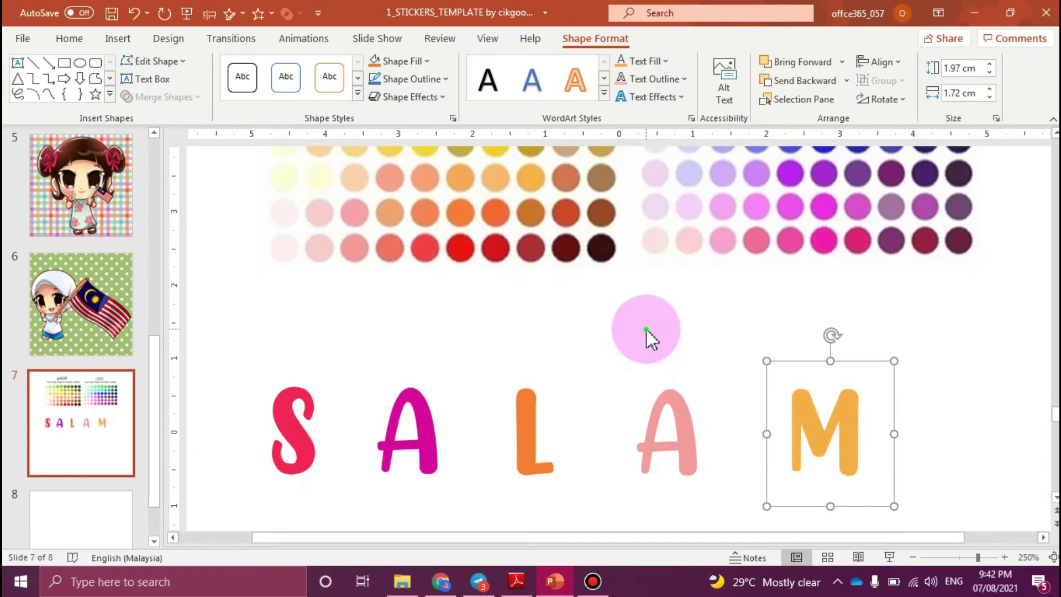
pyautogui.click(646, 329)
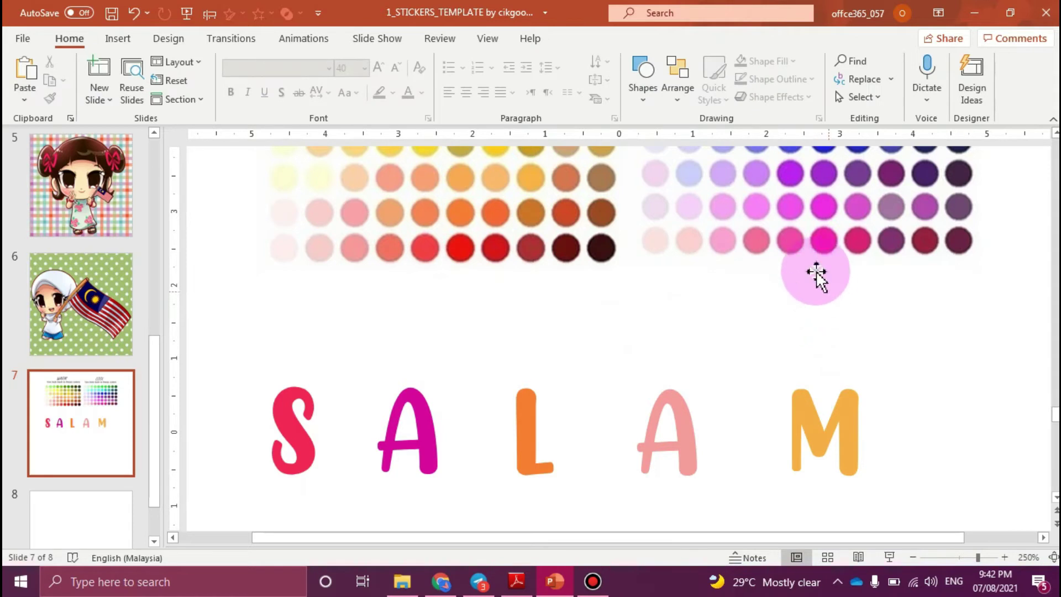
# Shift the letter M slightly right, and shrink the colour chart and park it off the slide's left edge.
pyautogui.scroll(-2, 820, 354)
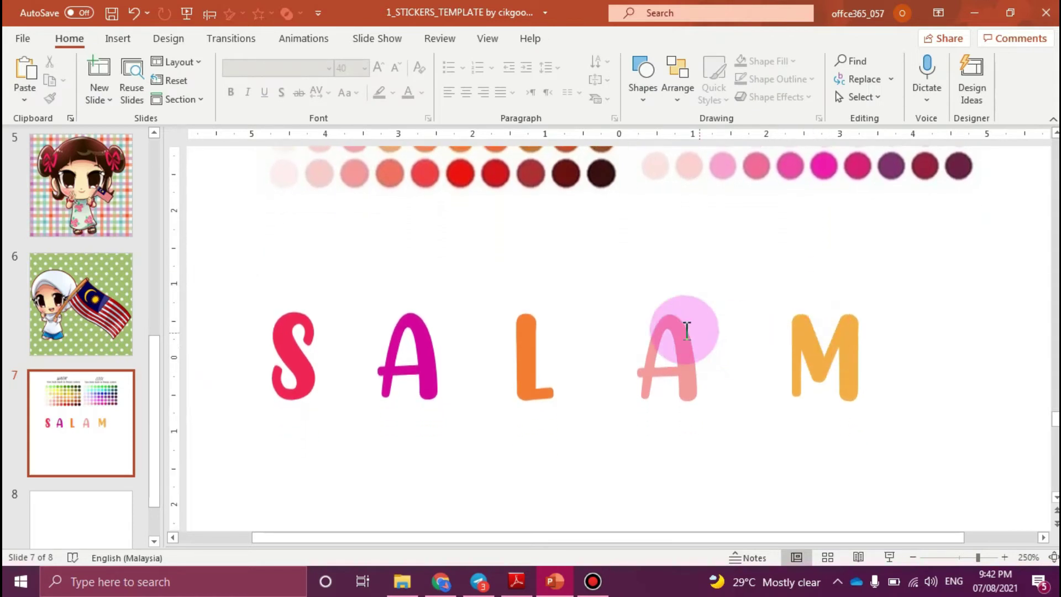
pyautogui.scroll(-1, 686, 330)
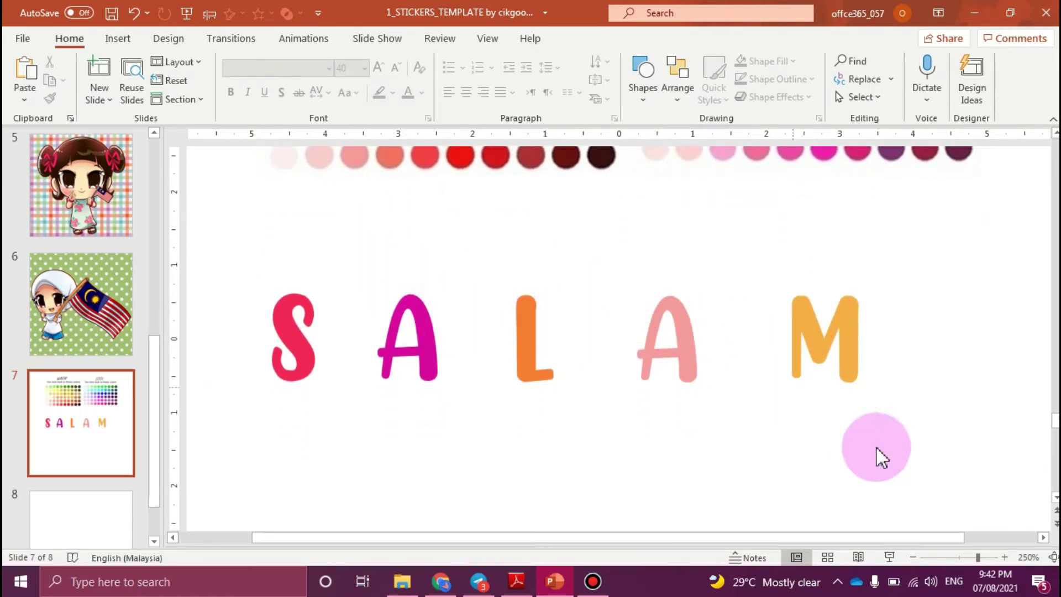
pyautogui.click(956, 558)
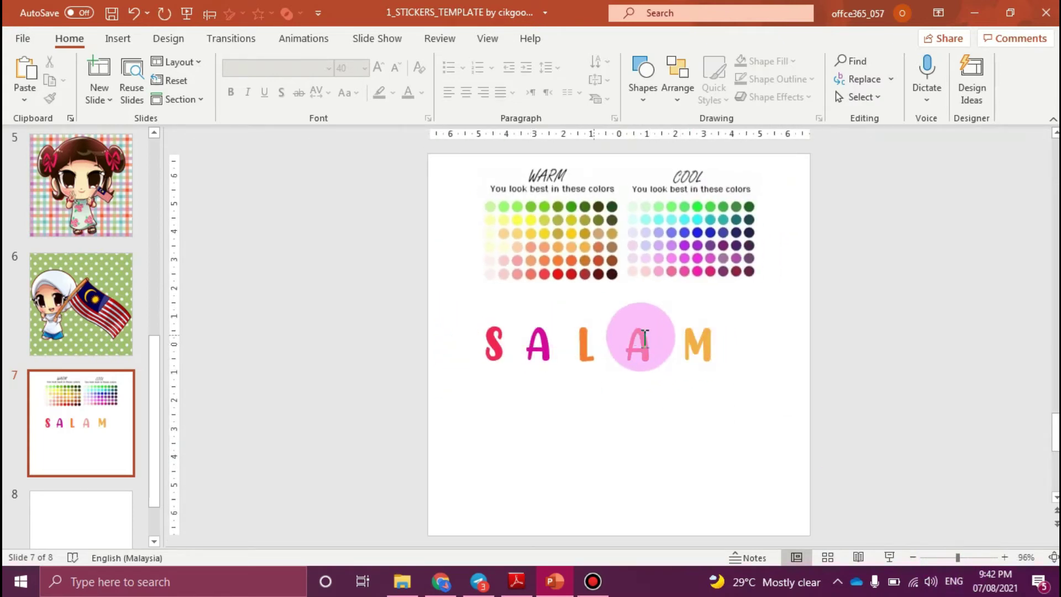
pyautogui.click(694, 341)
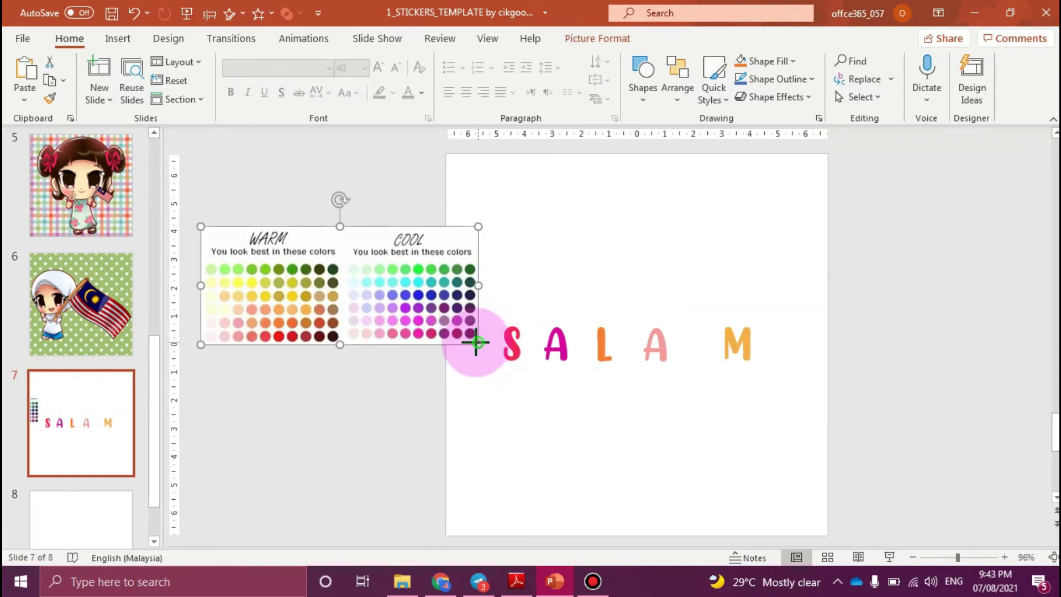
pyautogui.moveTo(476, 343); pyautogui.dragTo(364, 295)
pyautogui.moveTo(308, 253); pyautogui.dragTo(366, 324)
# Shift the second A, the L, the first A and the S to the right so the SALAM letters sit evenly spaced beside the M.
pyautogui.click(635, 358)
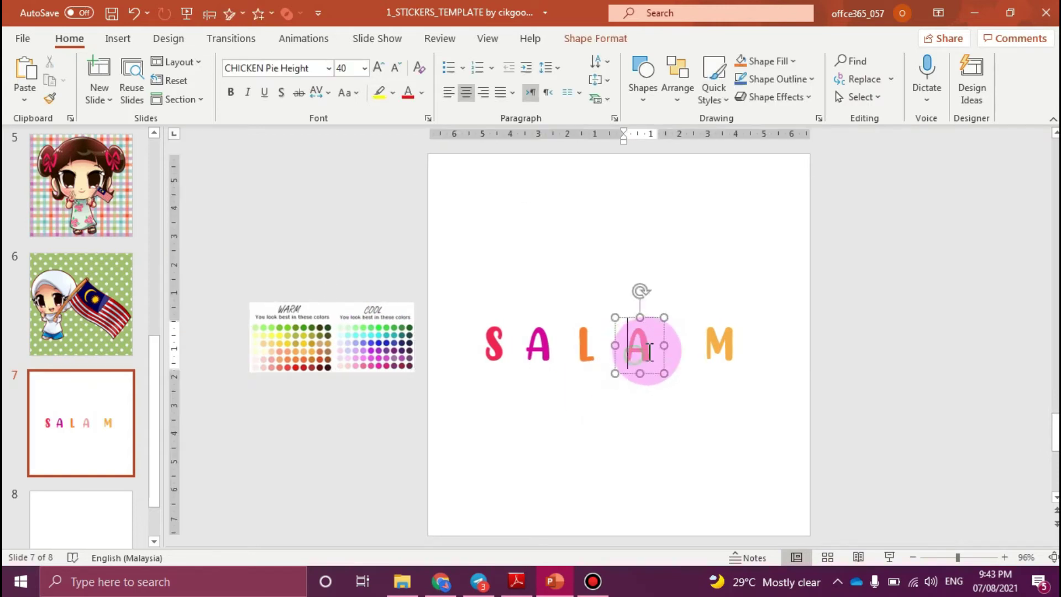
pyautogui.moveTo(654, 319); pyautogui.dragTo(686, 319)
pyautogui.click(589, 321)
pyautogui.moveTo(600, 319); pyautogui.dragTo(637, 319)
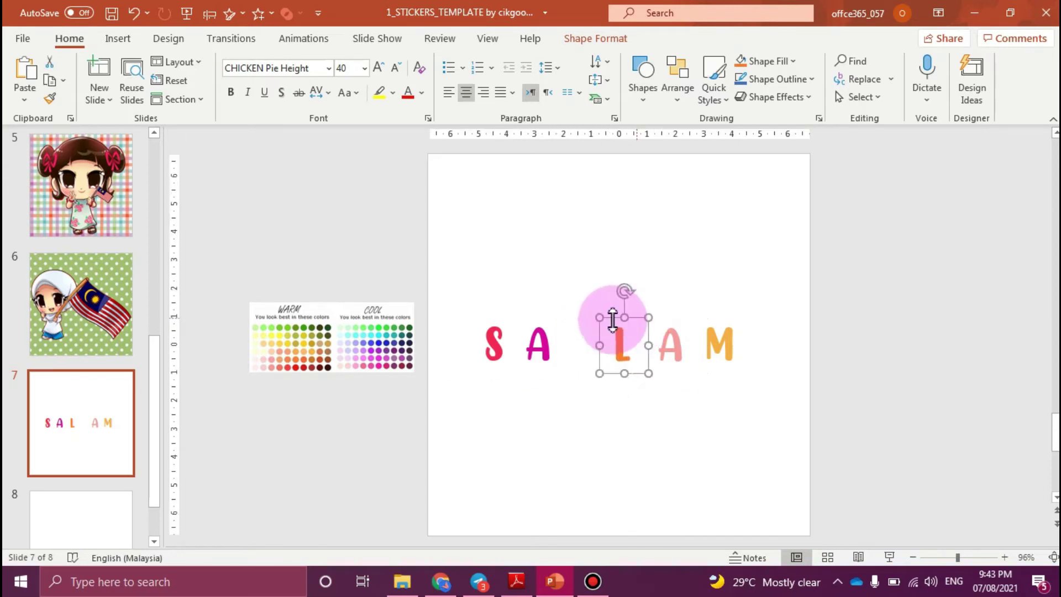
pyautogui.click(523, 338)
pyautogui.click(554, 323)
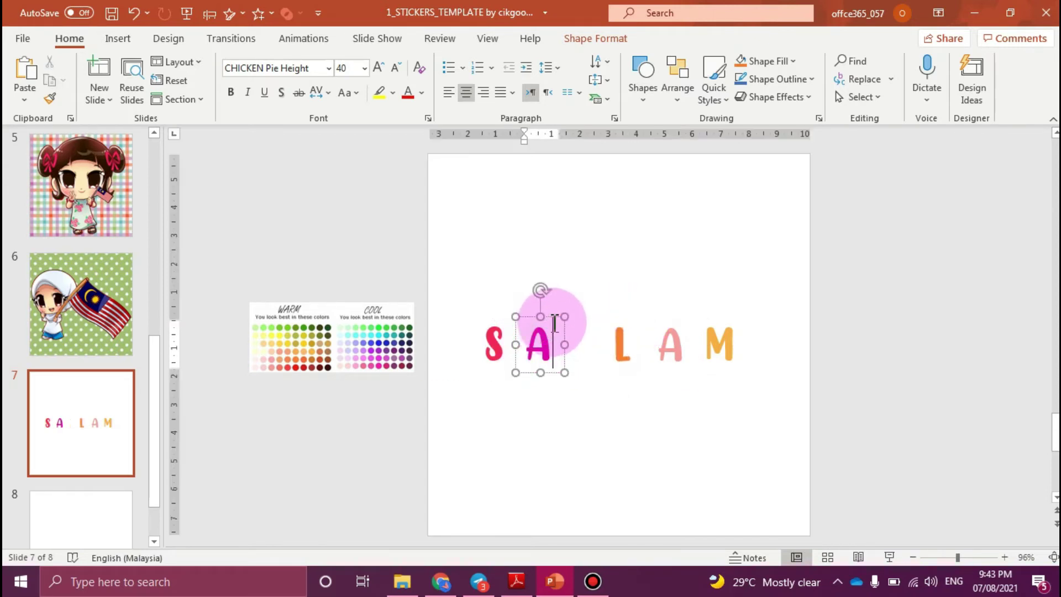
pyautogui.moveTo(538, 316); pyautogui.dragTo(583, 315)
pyautogui.click(503, 316)
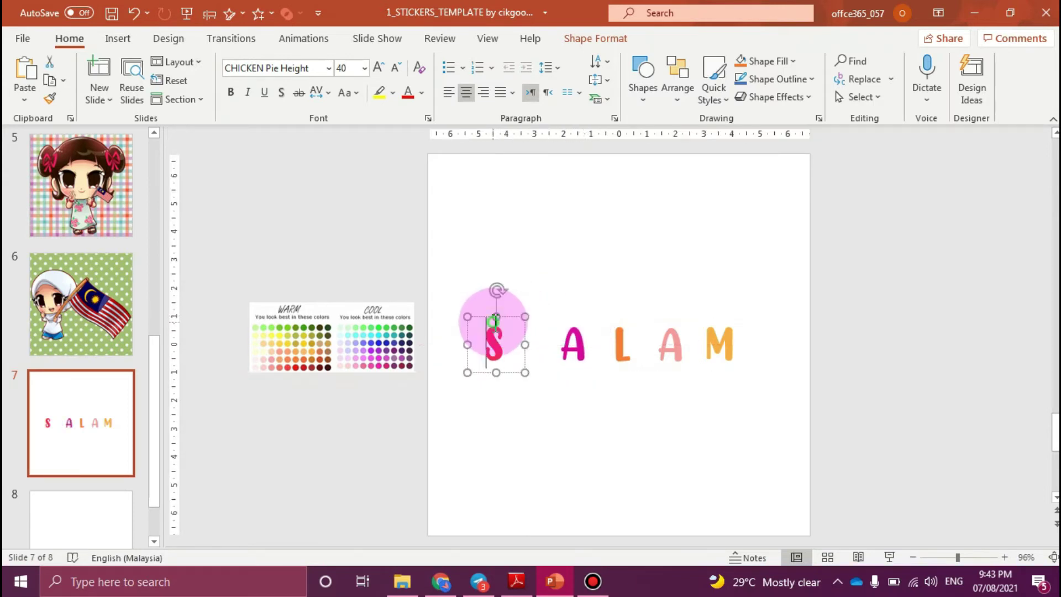
pyautogui.moveTo(505, 319); pyautogui.dragTo(541, 326)
pyautogui.click(669, 409)
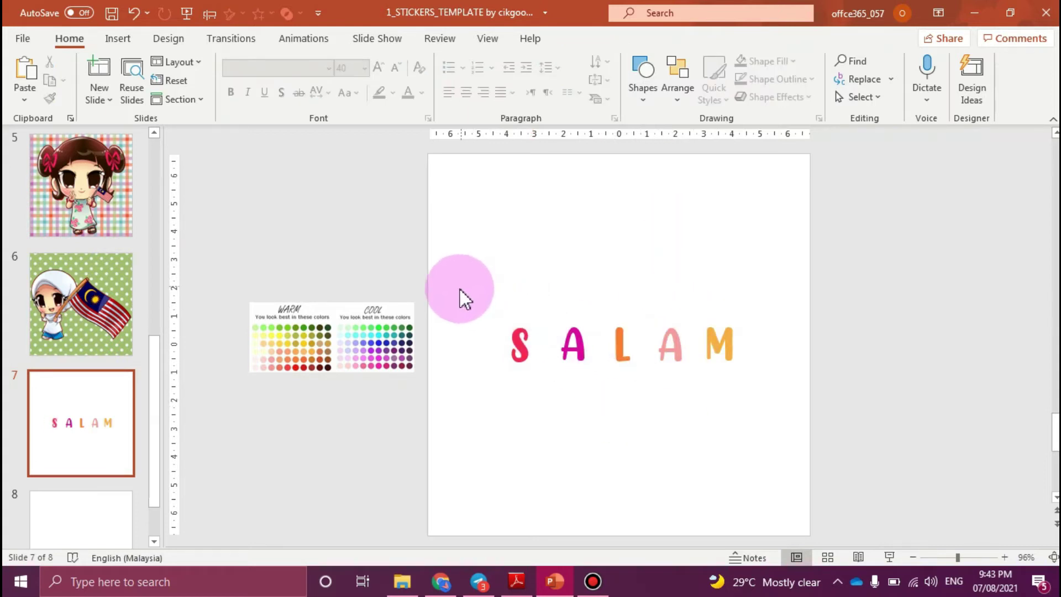
# Move all five SALAM letters up to the upper part of the slide and nudge the S slightly left.
pyautogui.moveTo(457, 289); pyautogui.dragTo(771, 413)
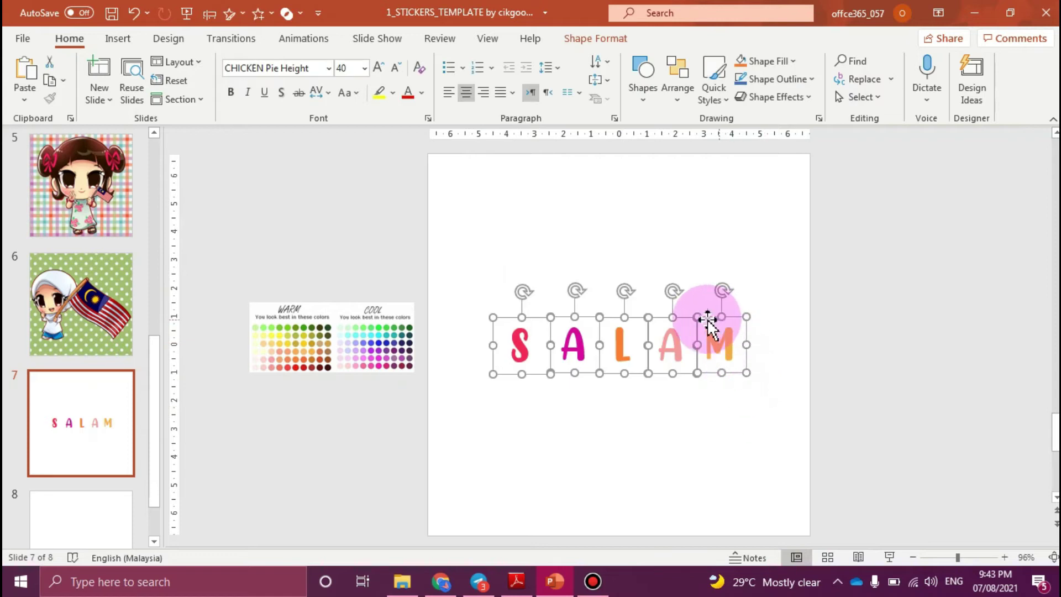
pyautogui.moveTo(712, 316); pyautogui.dragTo(709, 208)
pyautogui.click(726, 281)
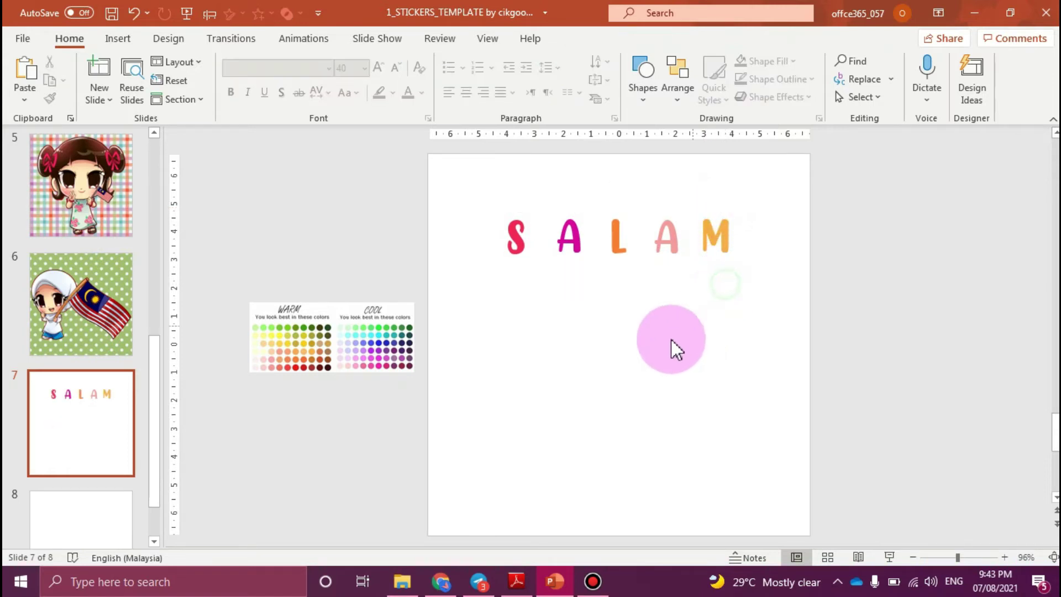
pyautogui.click(511, 251)
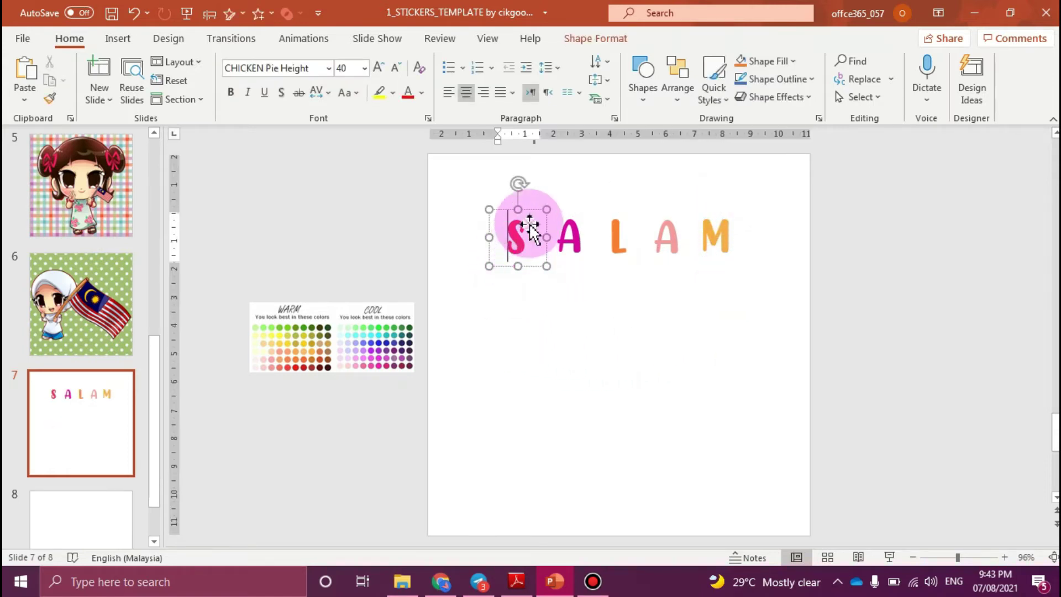
pyautogui.click(532, 212)
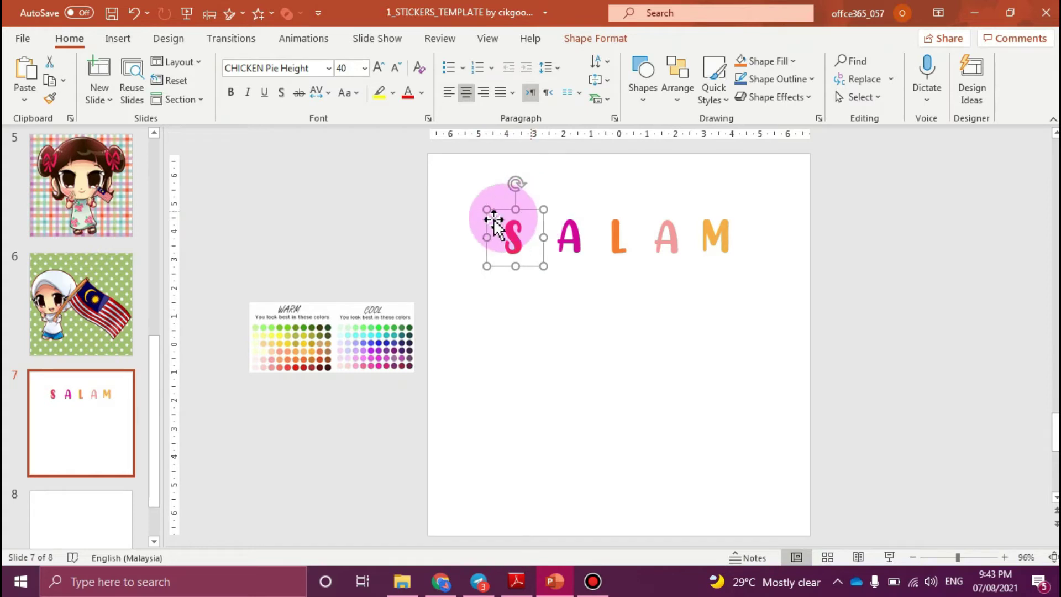
pyautogui.click(591, 297)
# Duplicate the five SALAM letters and align the copy directly below the original row.
pyautogui.moveTo(441, 180); pyautogui.dragTo(787, 319)
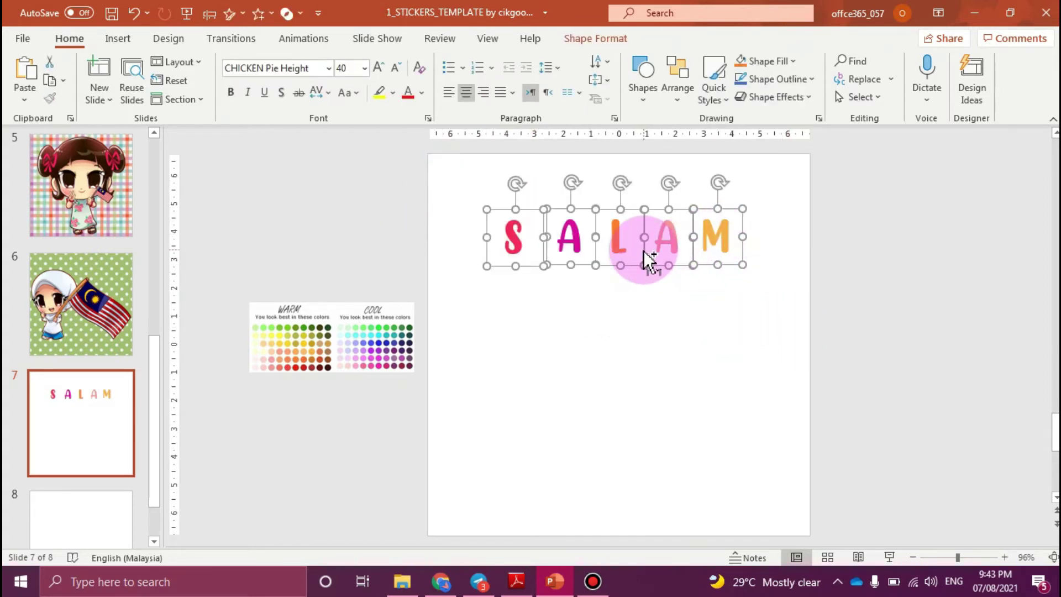
pyautogui.hotkey('ctrl', 'd')
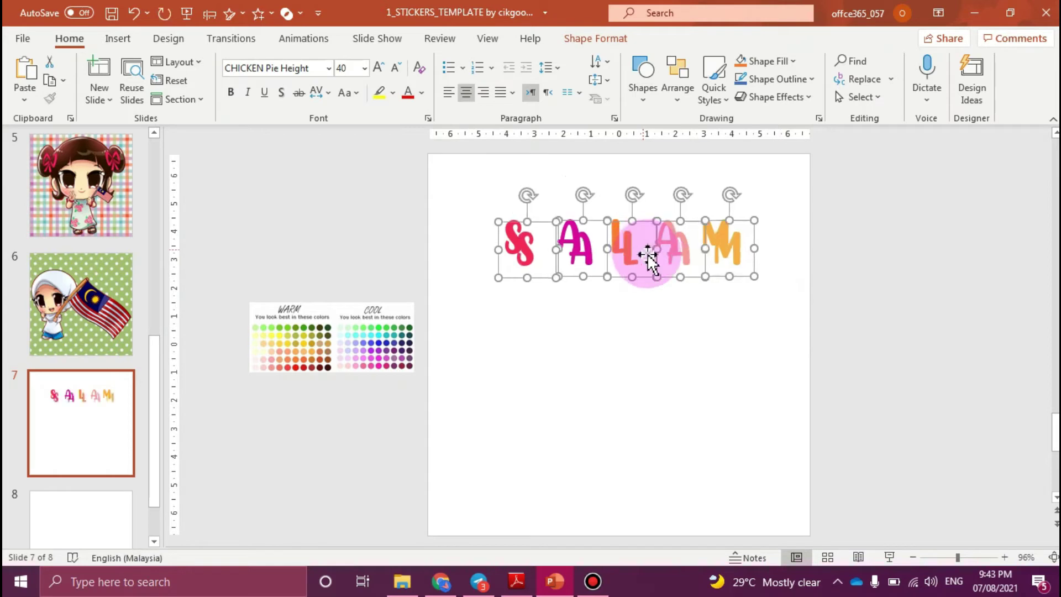
pyautogui.moveTo(669, 276); pyautogui.dragTo(657, 357)
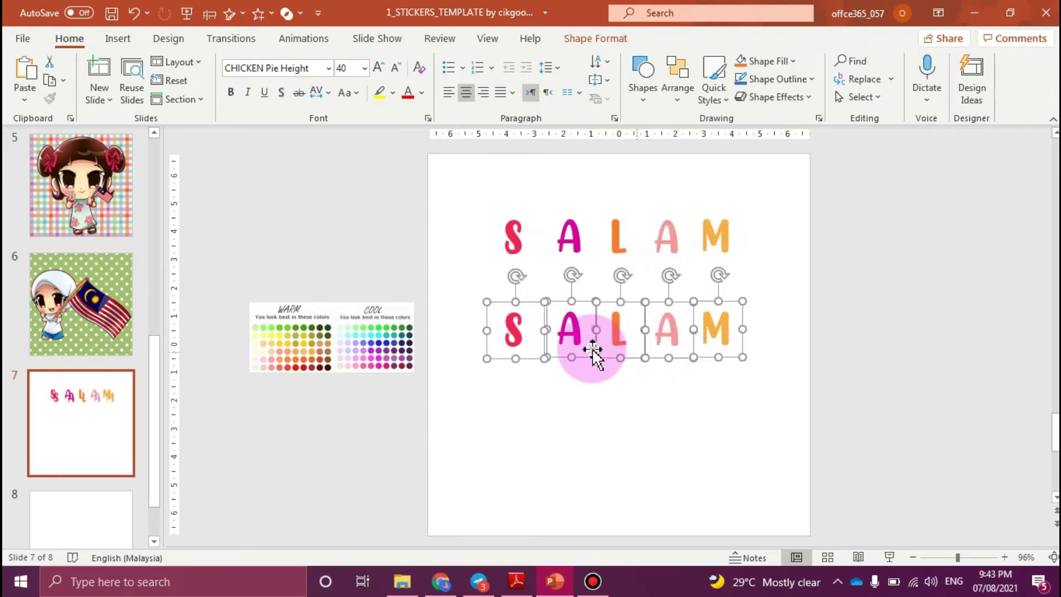
# Replace the letters in the duplicated row with M, E, R, D and E, one per text box.
pyautogui.click(523, 336)
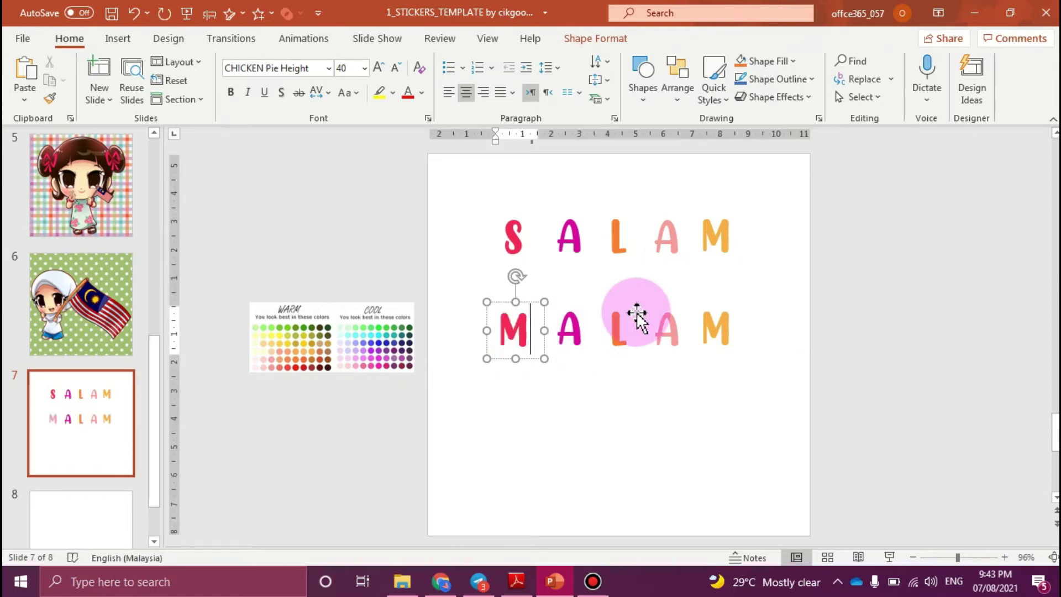
pyautogui.click(580, 331)
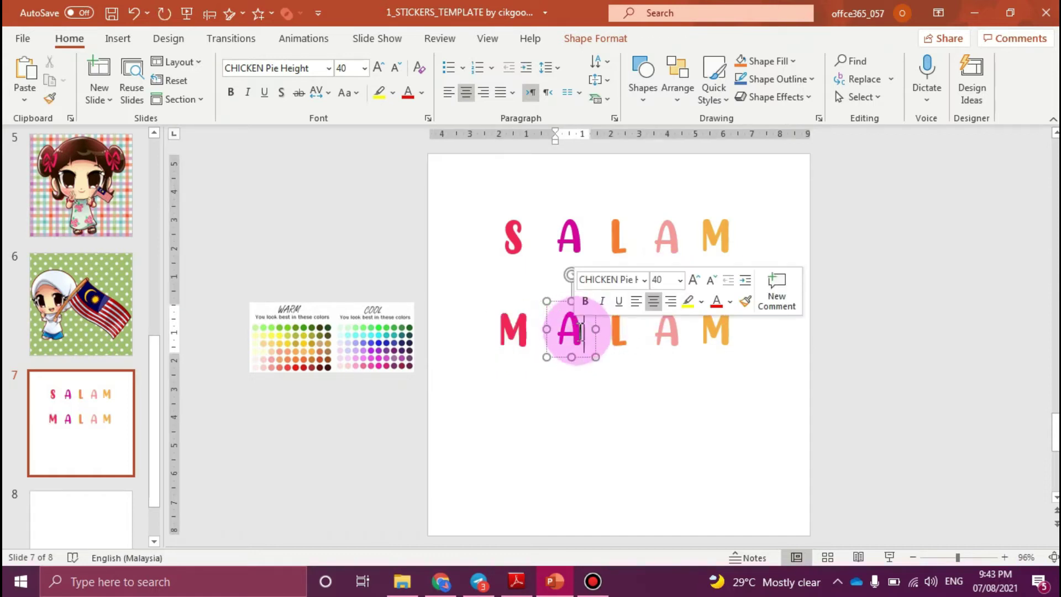
pyautogui.click(623, 339)
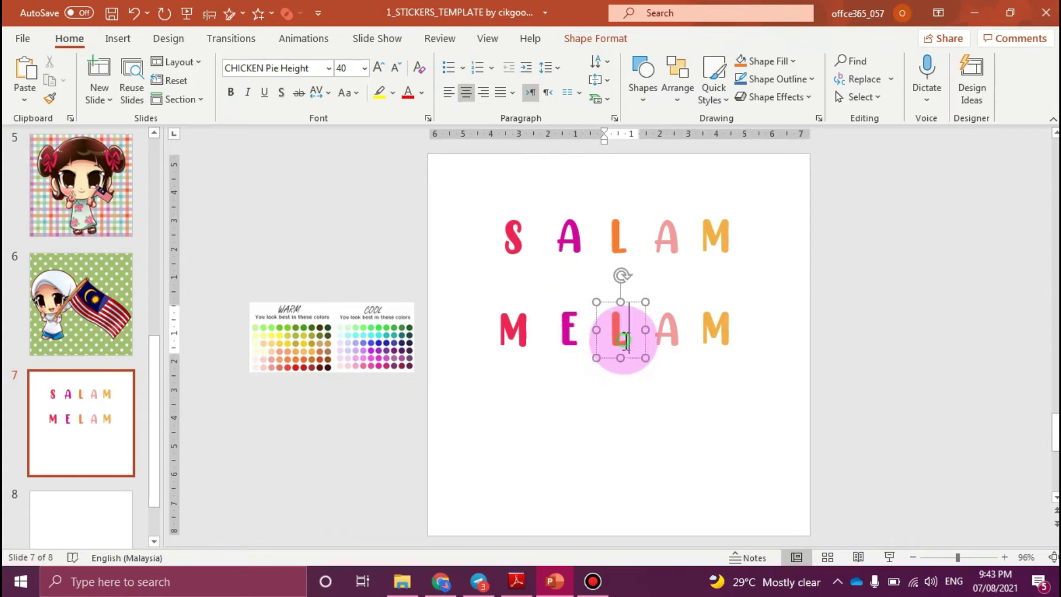
pyautogui.write('R')
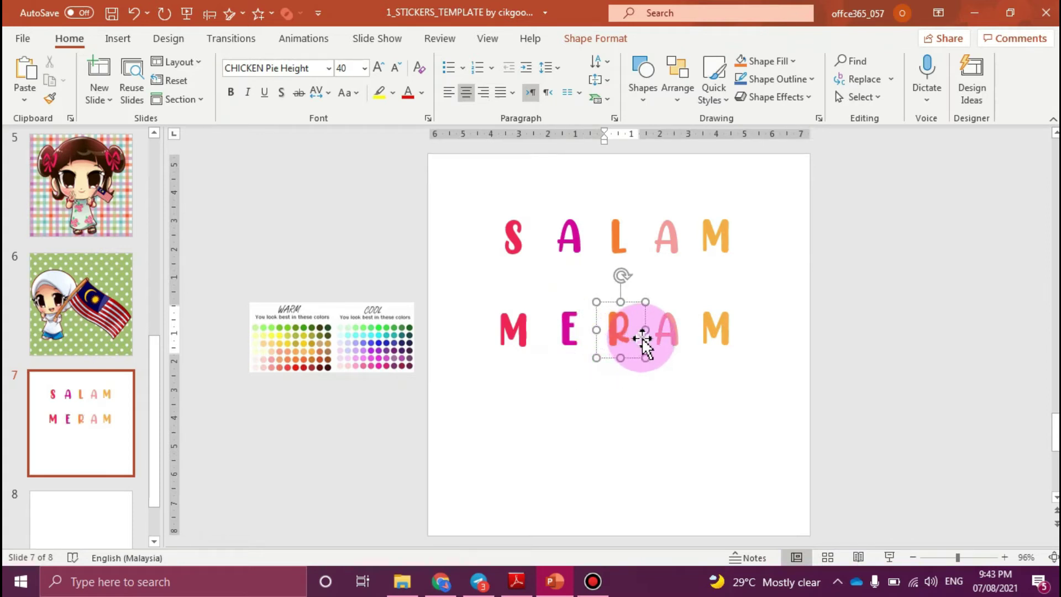
pyautogui.click(681, 332)
pyautogui.click(728, 328)
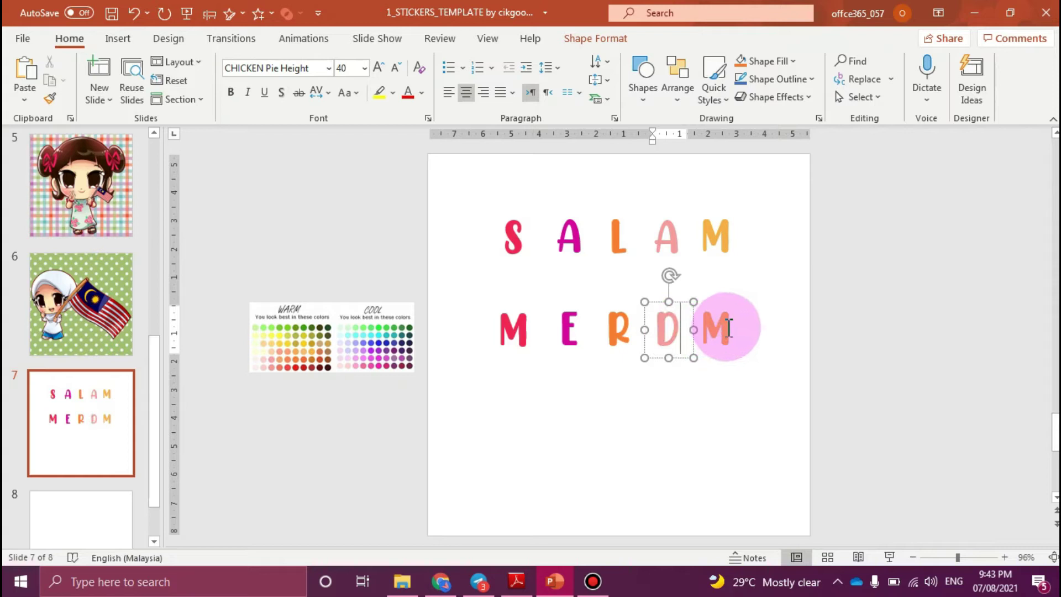
pyautogui.write('E')
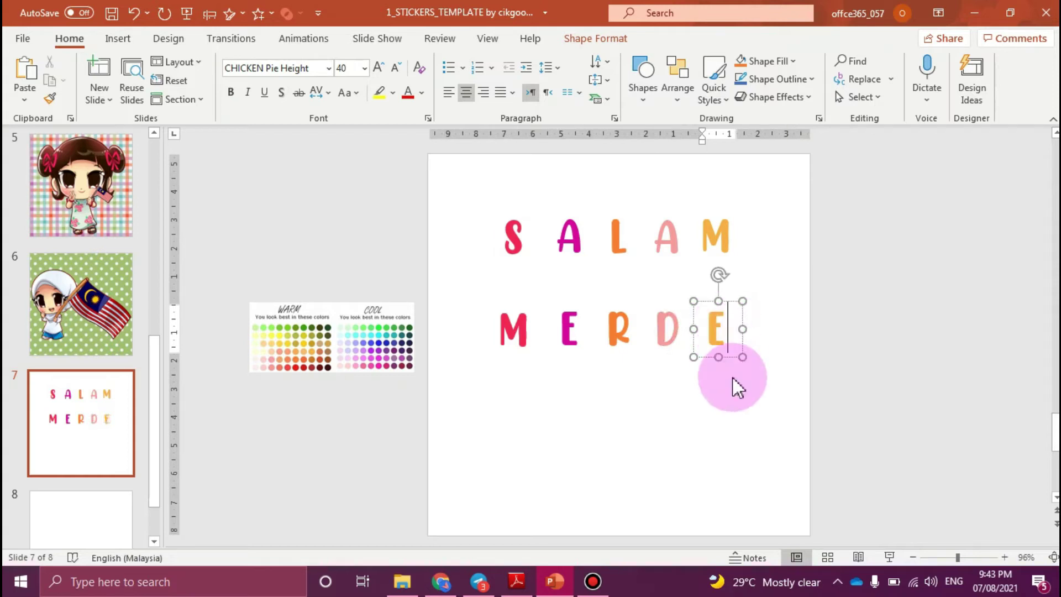
pyautogui.click(732, 379)
# Duplicate the last E of the second row twice to get two extra letter boxes.
pyautogui.click(722, 337)
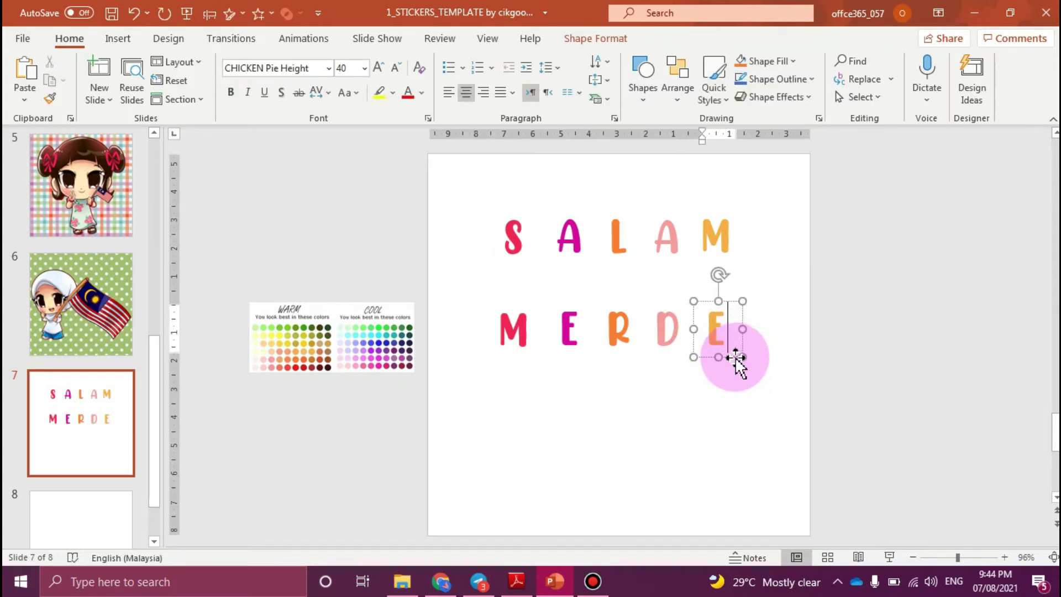
pyautogui.click(735, 358)
pyautogui.moveTo(734, 359); pyautogui.dragTo(746, 370)
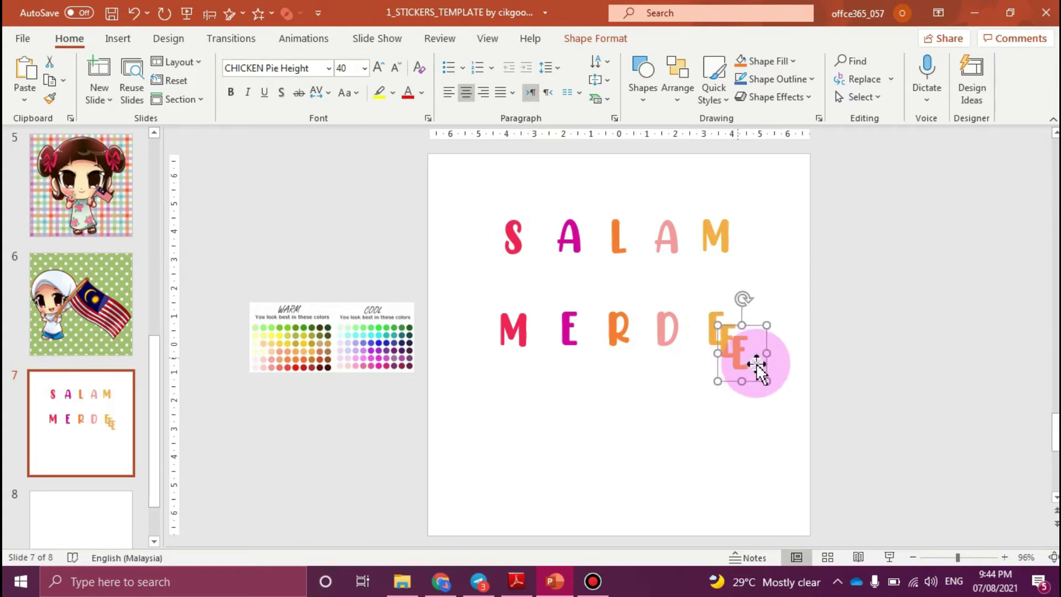
# Shift the second row's M, E, R and D letter boxes left, starting near the slide's left edge with closer spacing.
pyautogui.click(528, 334)
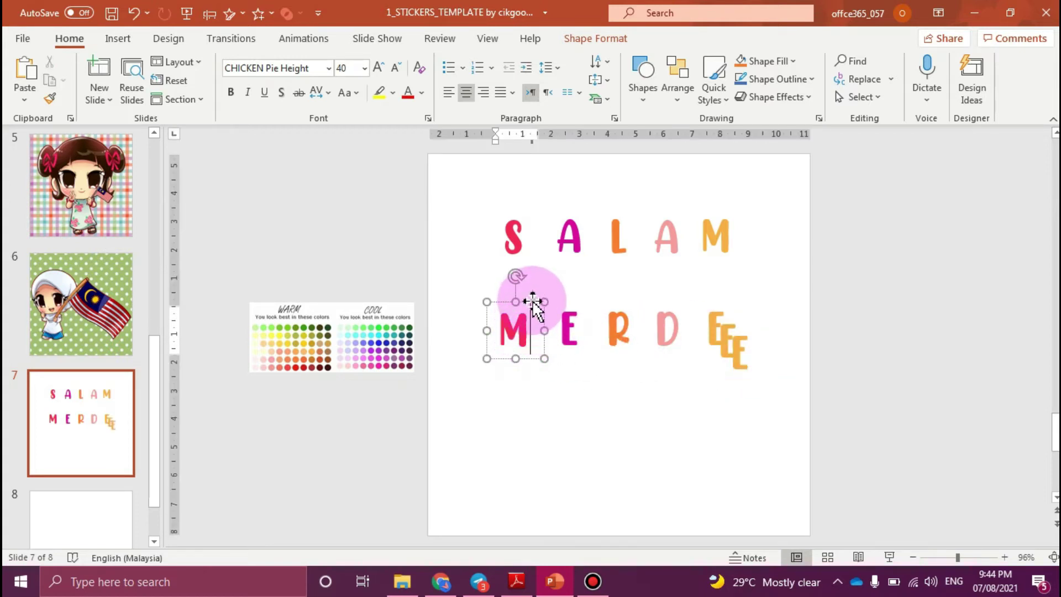
pyautogui.moveTo(532, 304); pyautogui.dragTo(481, 305)
pyautogui.click(581, 315)
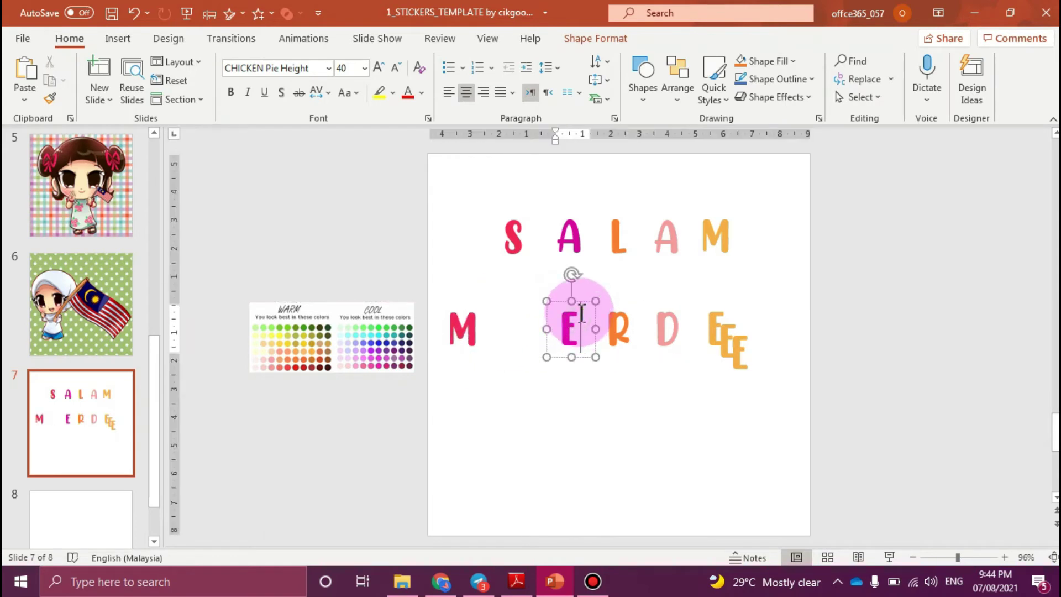
pyautogui.moveTo(583, 301); pyautogui.dragTo(515, 301)
pyautogui.click(626, 322)
pyautogui.moveTo(631, 305); pyautogui.dragTo(569, 304)
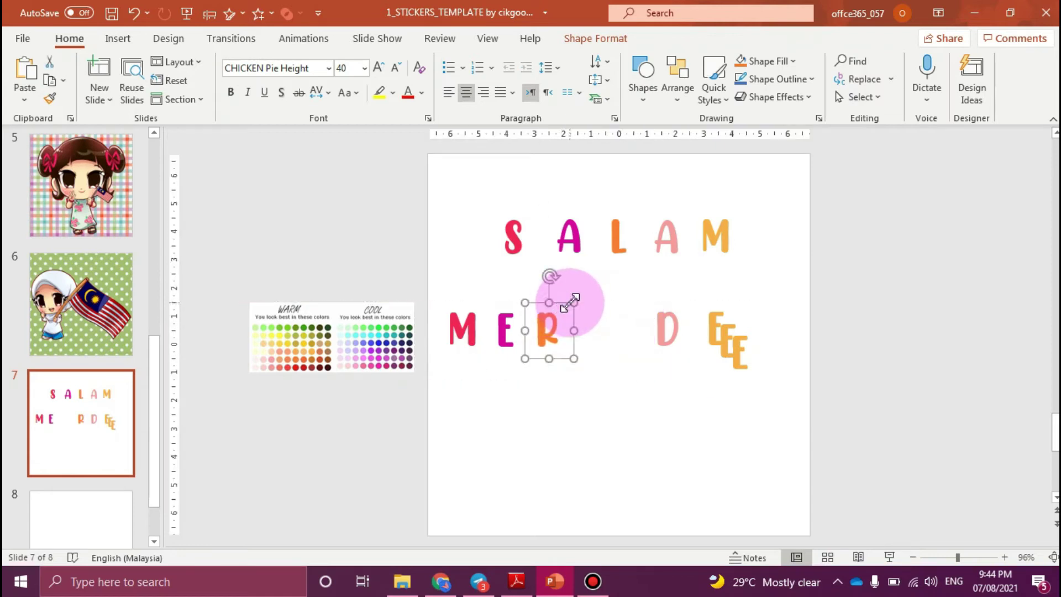
pyautogui.click(661, 324)
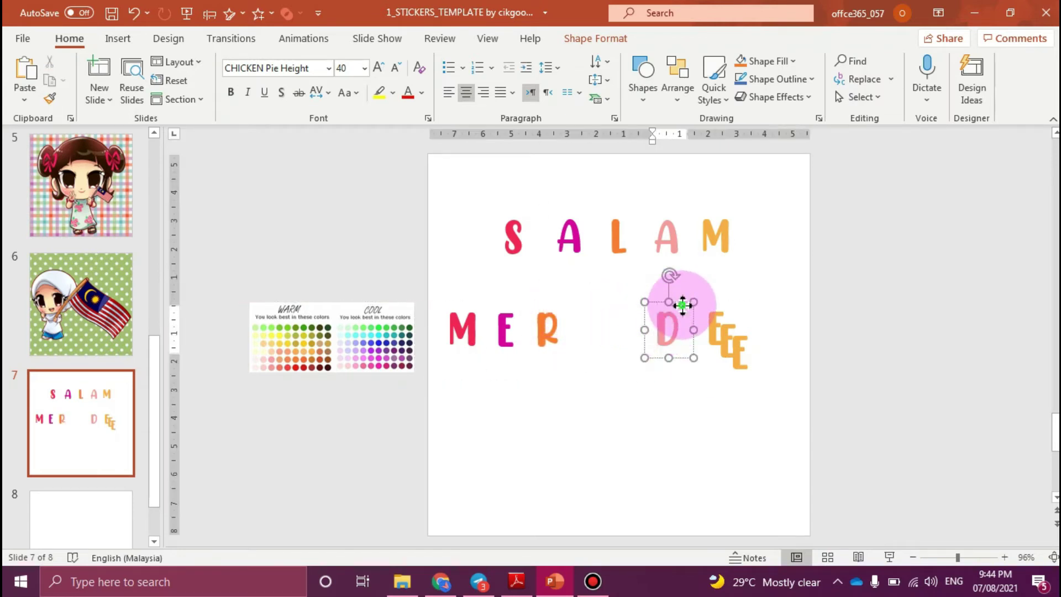
pyautogui.moveTo(682, 305); pyautogui.dragTo(602, 306)
# Move two of the orange E letter boxes into line after the D in the second row.
pyautogui.click(730, 326)
pyautogui.moveTo(722, 312); pyautogui.dragTo(624, 304)
pyautogui.click(728, 321)
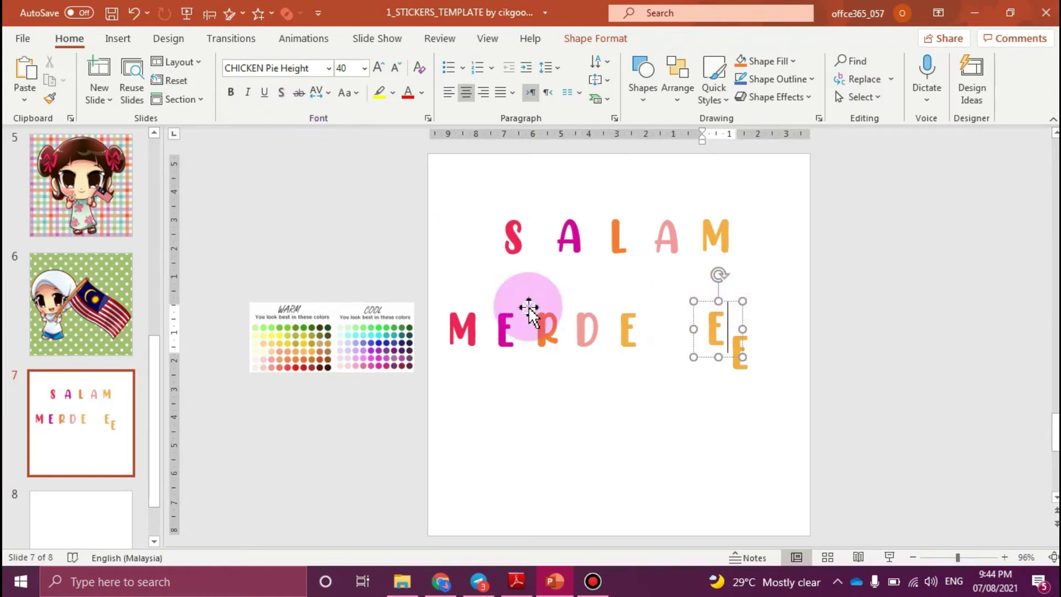
pyautogui.moveTo(735, 302); pyautogui.dragTo(683, 306)
# Replace the last two E letters with K and A, and raise the A towards the second row's line.
pyautogui.click(672, 330)
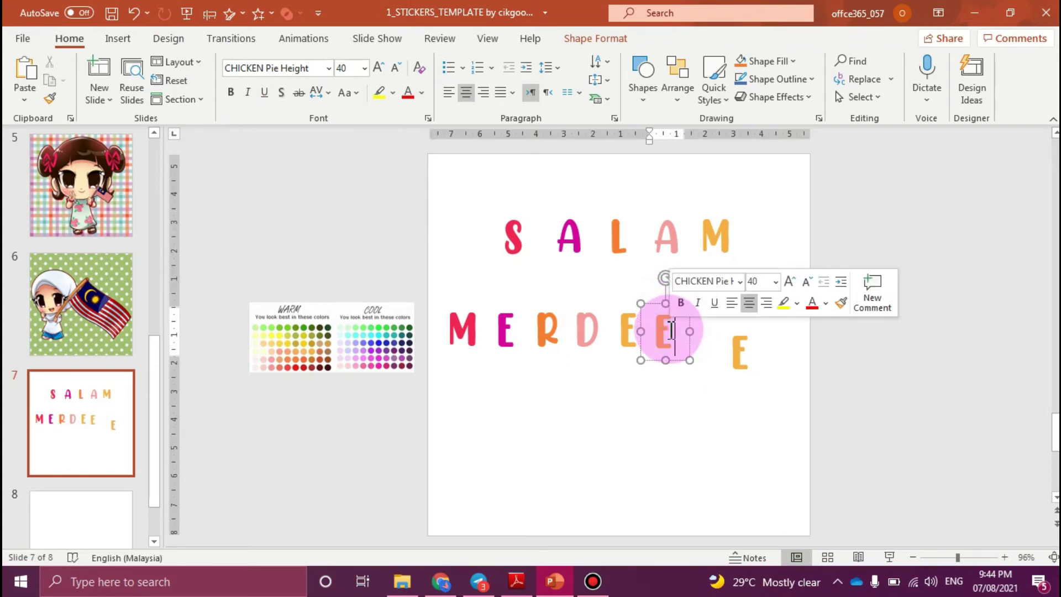
pyautogui.click(743, 330)
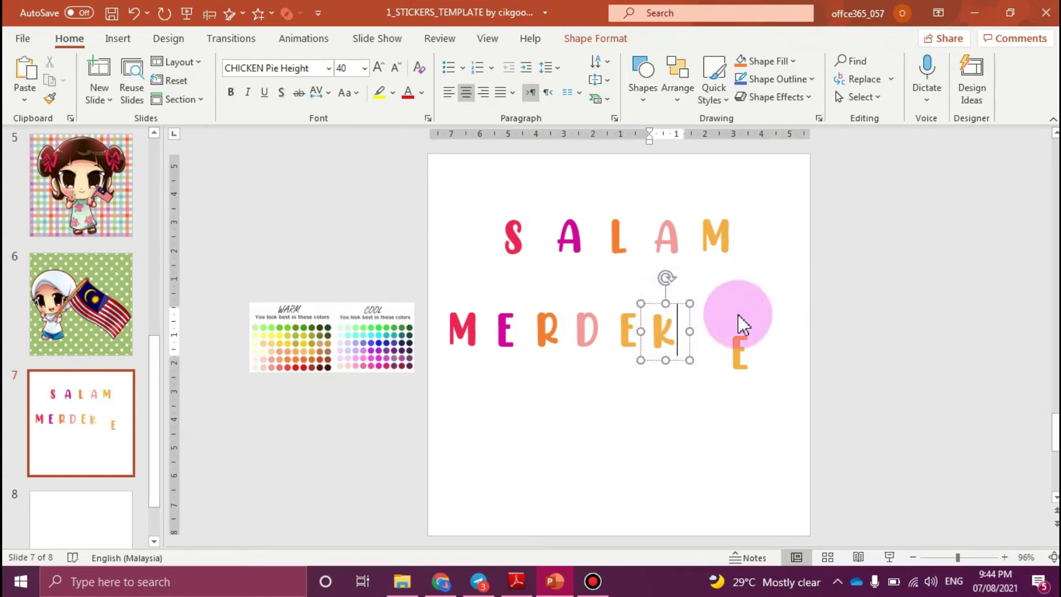
pyautogui.click(743, 348)
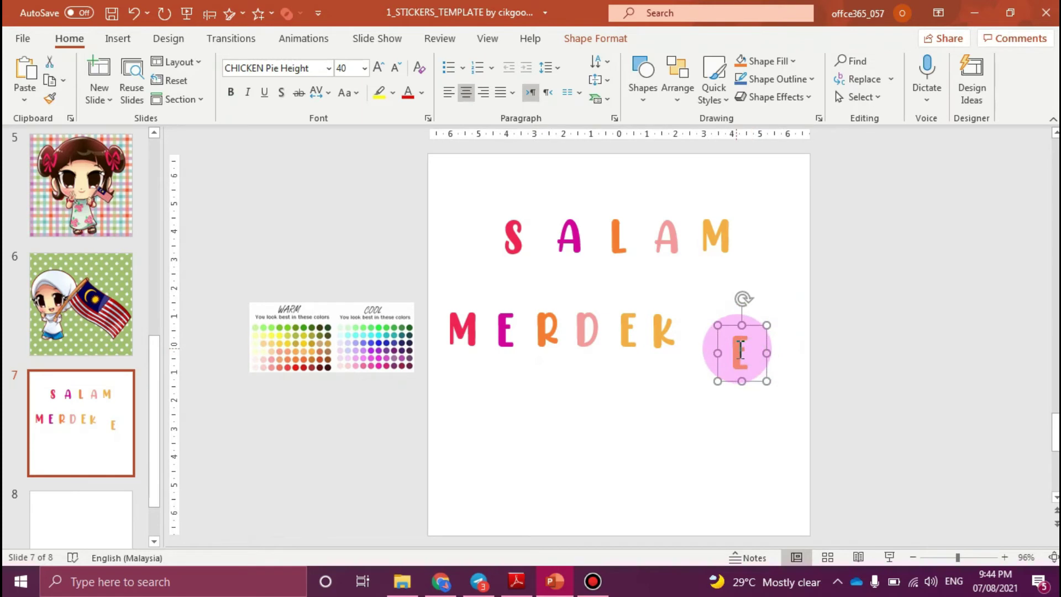
pyautogui.click(744, 349)
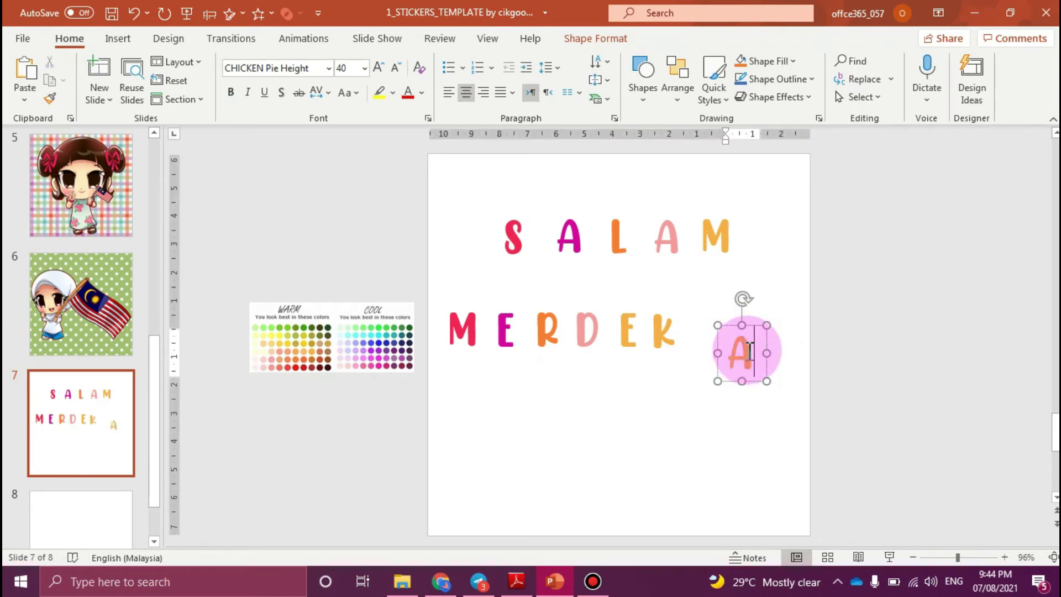
pyautogui.moveTo(758, 326); pyautogui.dragTo(758, 307)
# Move the K right towards the A and align the A with the rest of the second row.
pyautogui.click(652, 357)
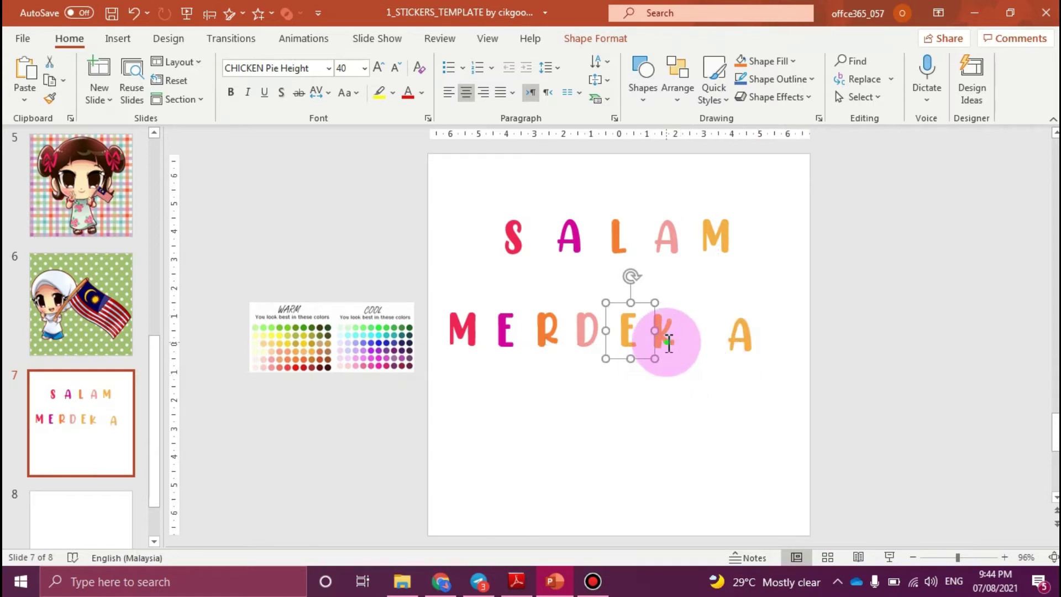
pyautogui.click(672, 310)
pyautogui.moveTo(682, 307); pyautogui.dragTo(709, 307)
pyautogui.click(744, 320)
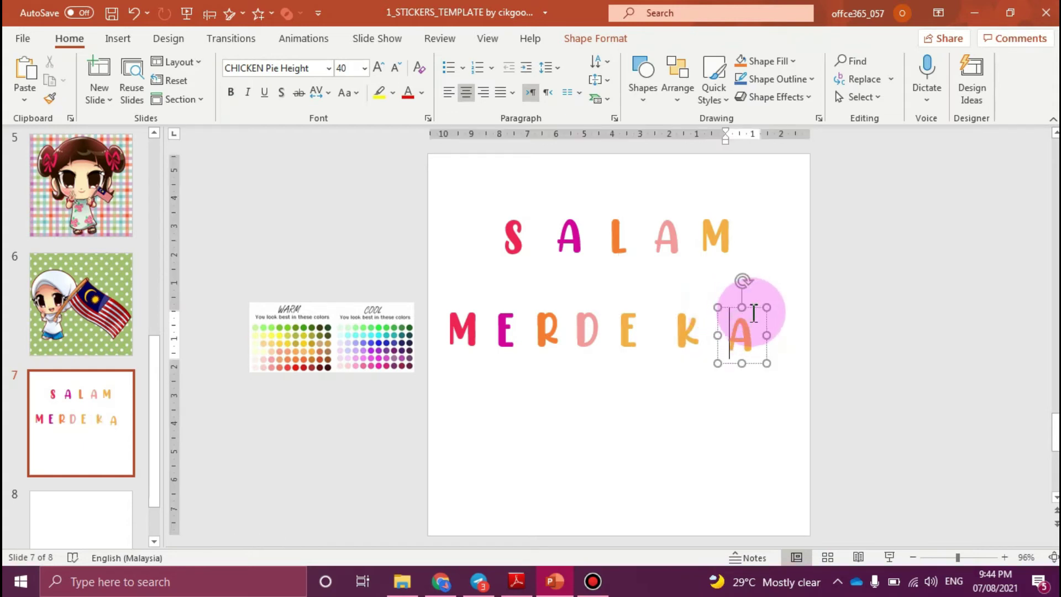
pyautogui.moveTo(756, 306); pyautogui.dragTo(757, 305)
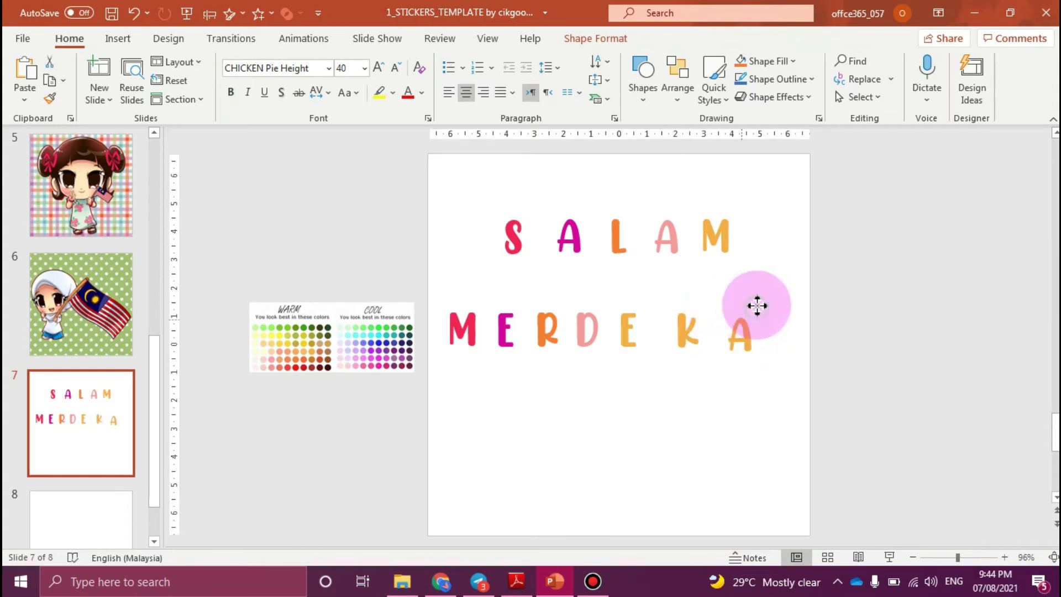
pyautogui.click(684, 335)
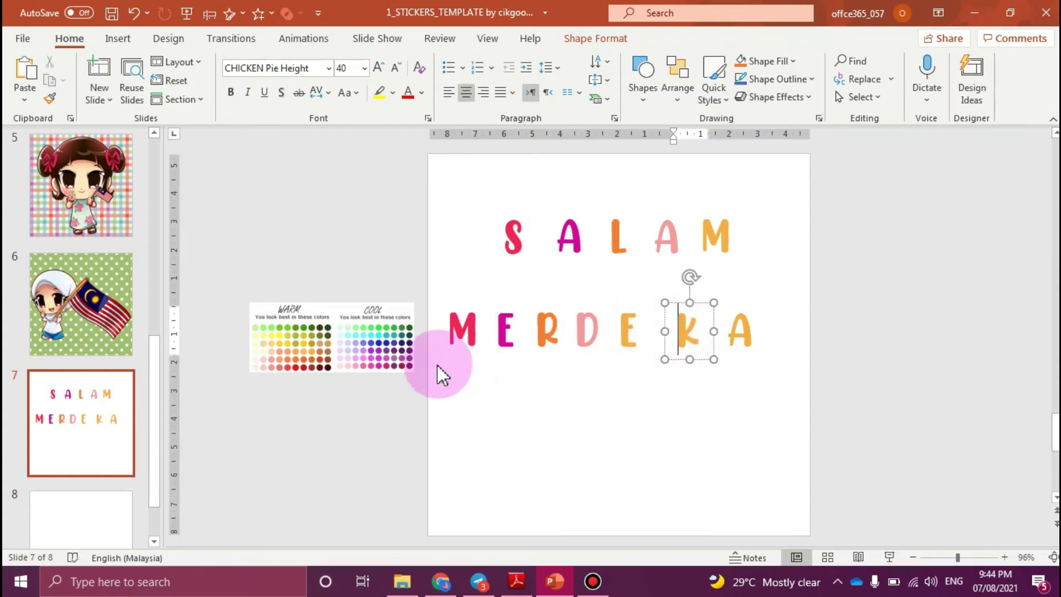
# Try to recolour the K with a light magenta sampled from the COOL palette.
pyautogui.click(965, 558)
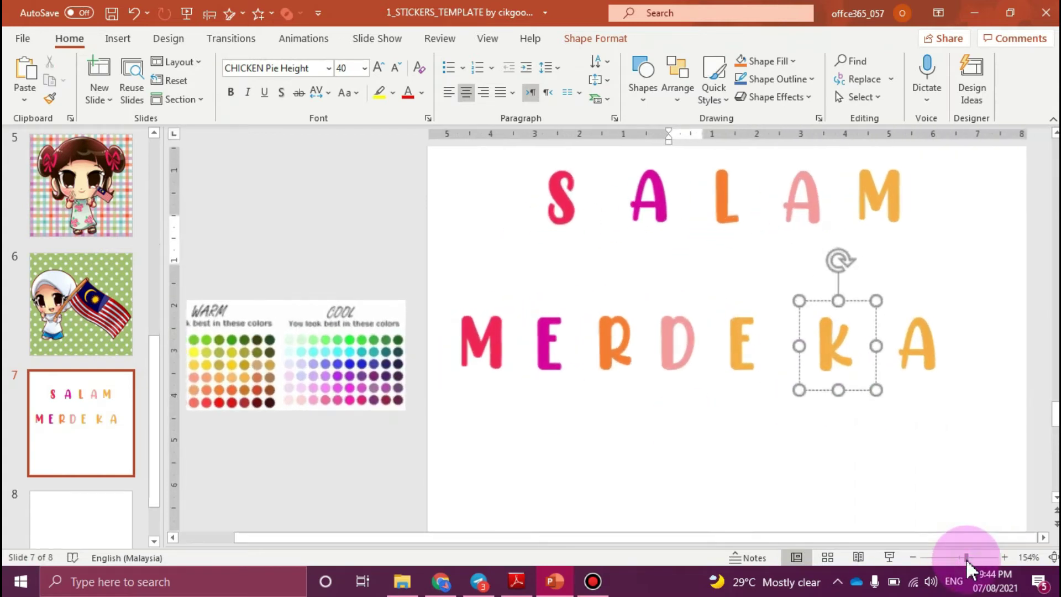
pyautogui.click(614, 37)
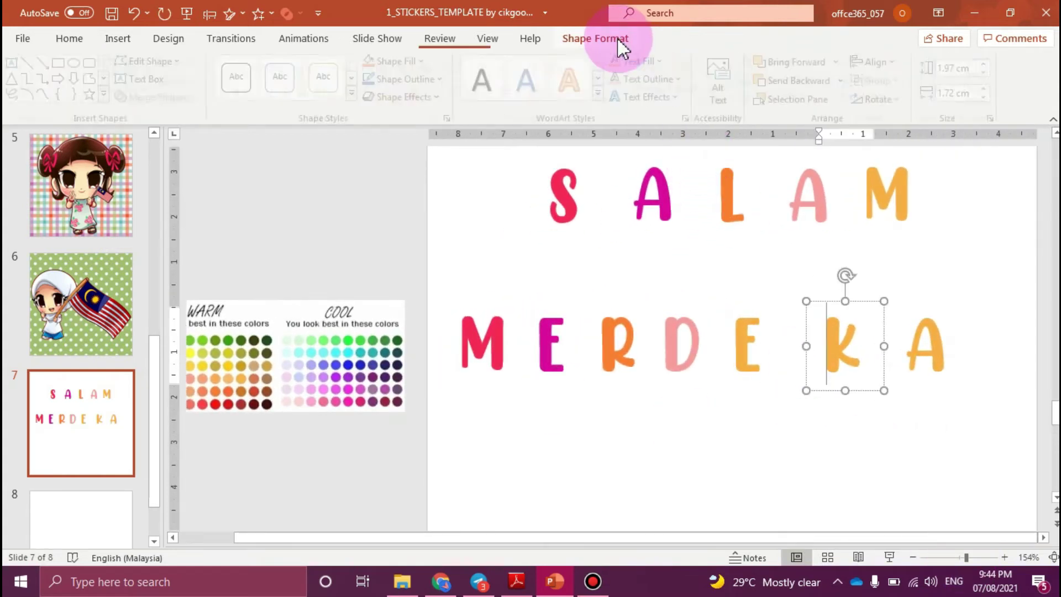
pyautogui.click(664, 61)
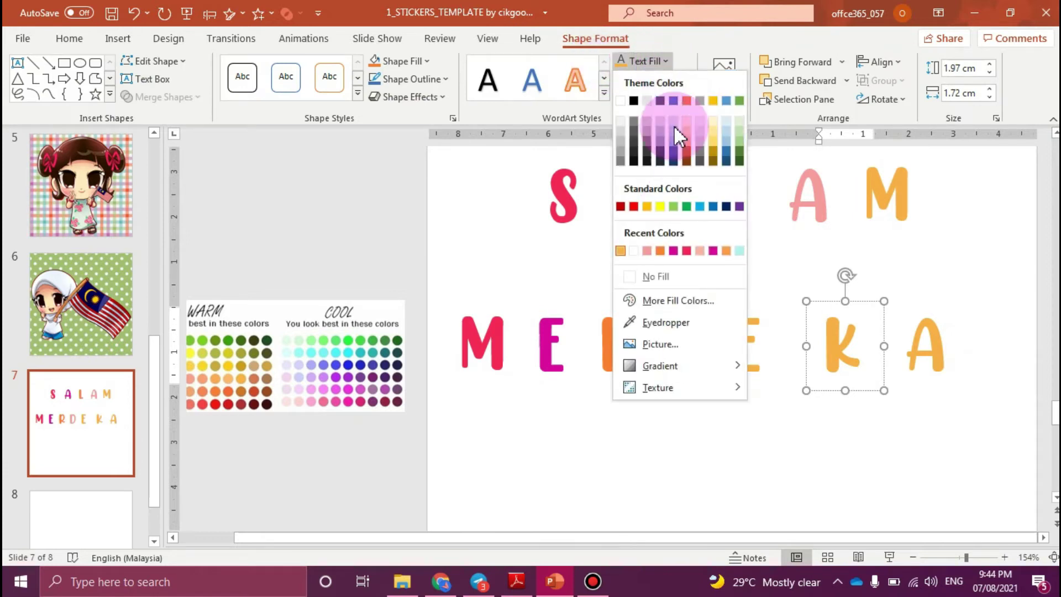
pyautogui.click(674, 322)
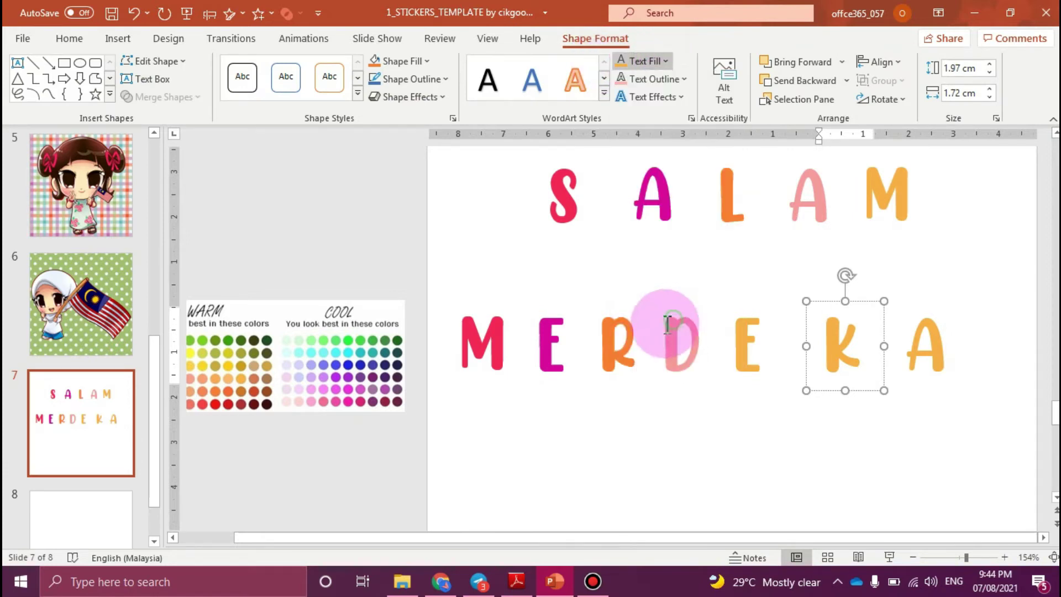
pyautogui.click(341, 387)
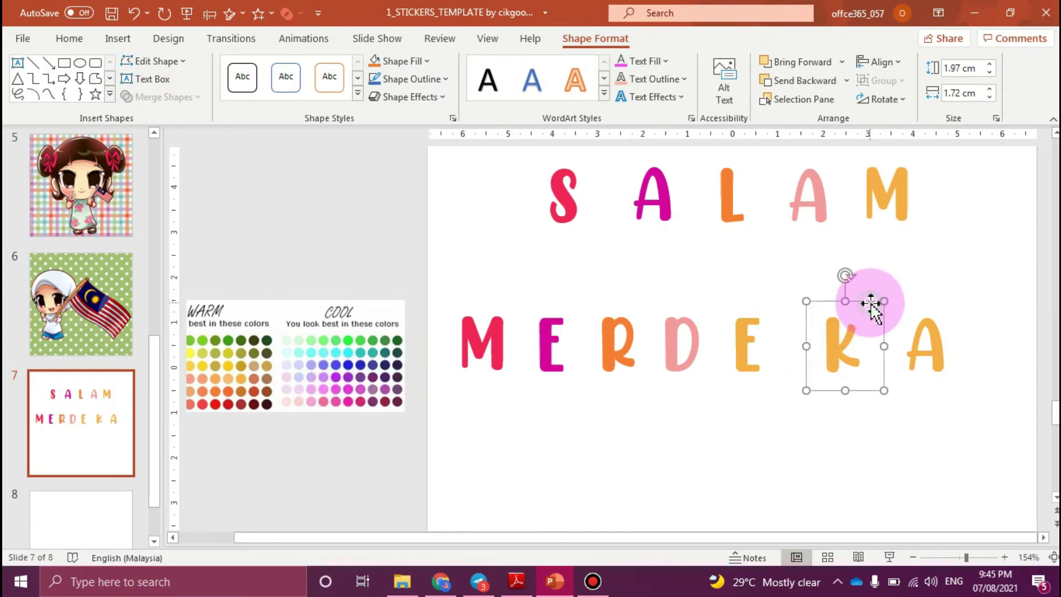
# Recolour the K's text fill bright pink by sampling the COOL palette with the Eyedropper.
pyautogui.click(665, 60)
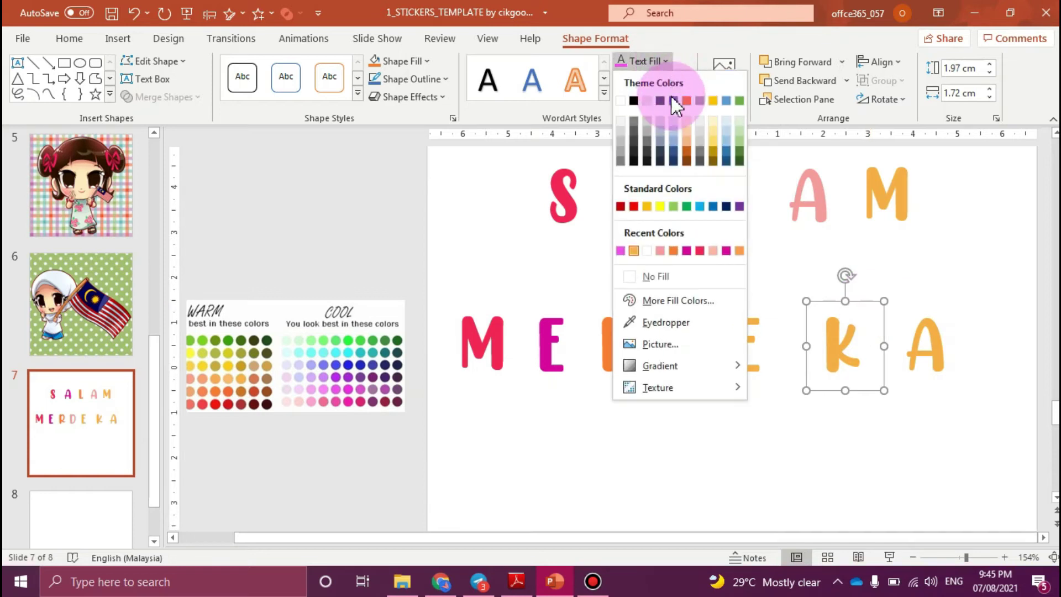
pyautogui.click(644, 322)
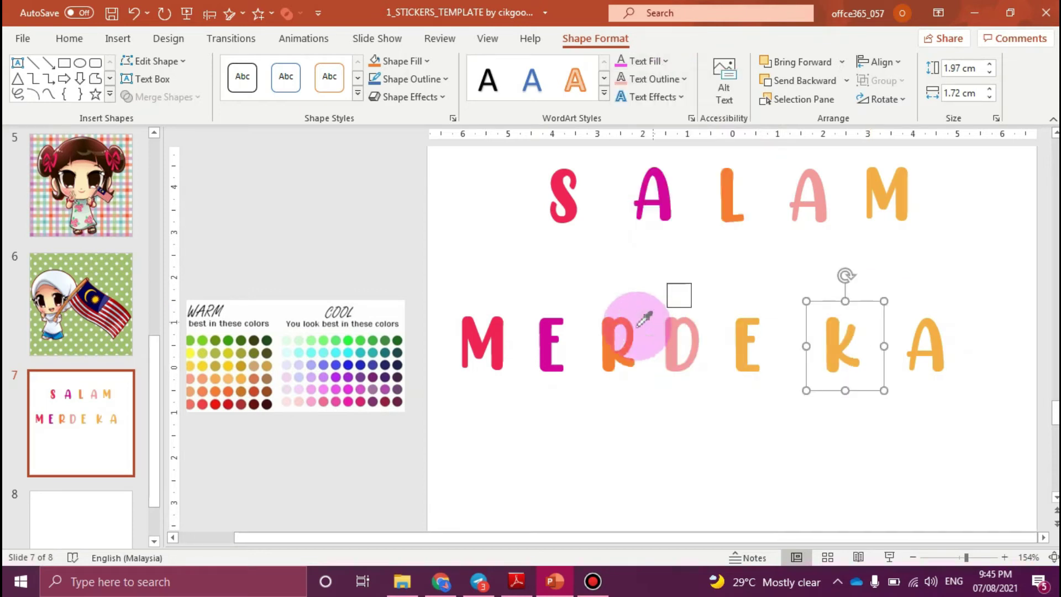
pyautogui.click(350, 395)
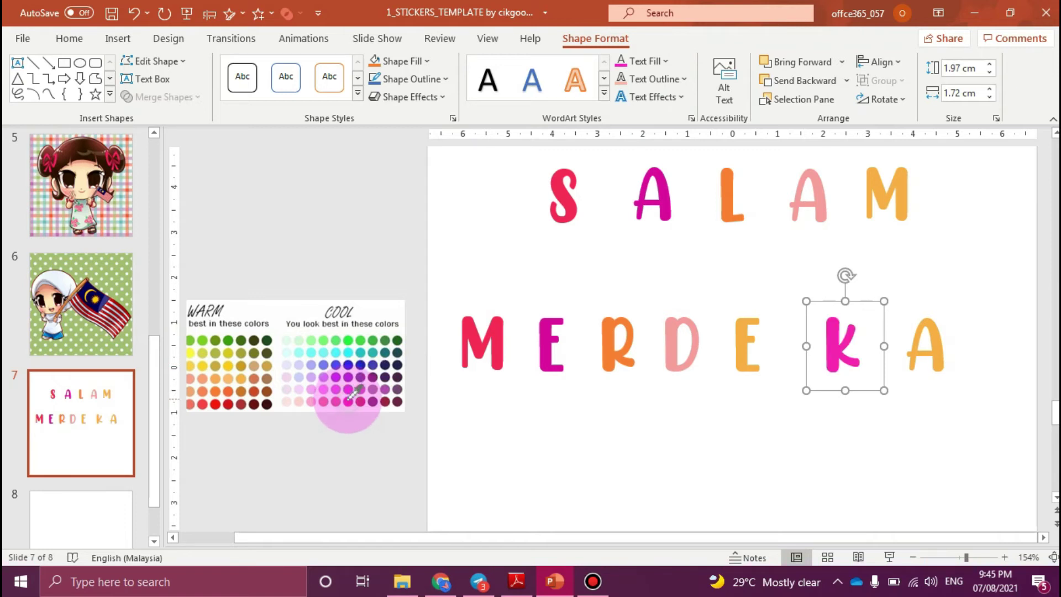
# Set the text fill of the second row's A to the recently used pinkish red.
pyautogui.click(926, 340)
pyautogui.click(941, 303)
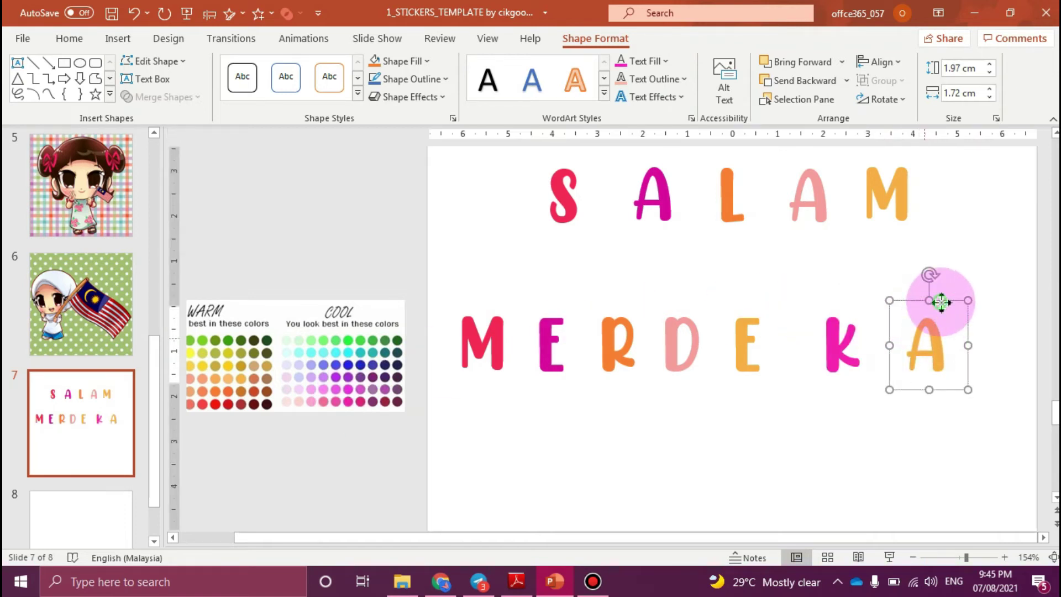
pyautogui.click(665, 61)
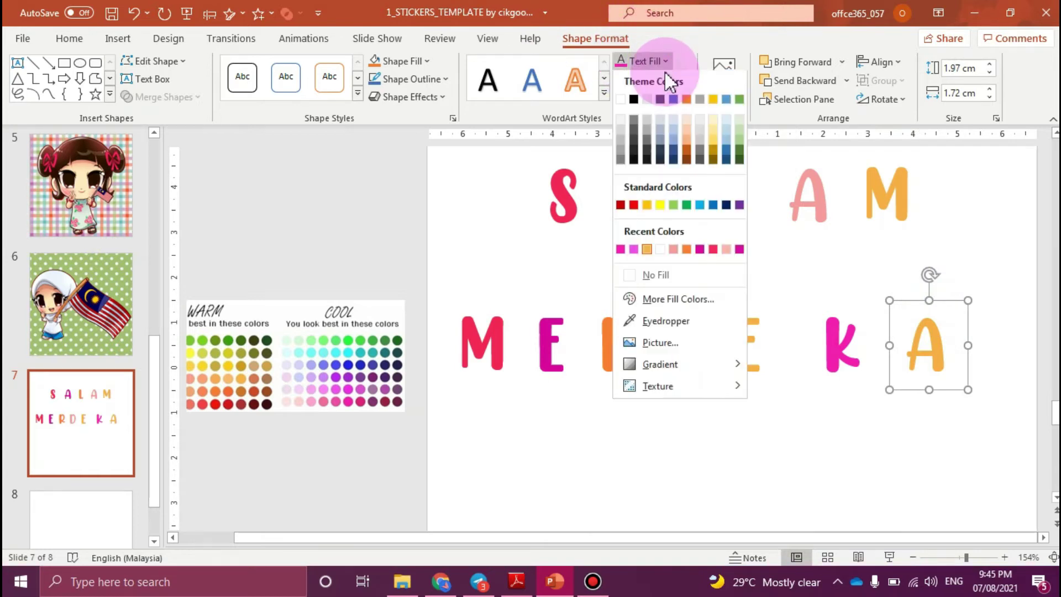
pyautogui.click(713, 250)
pyautogui.click(830, 407)
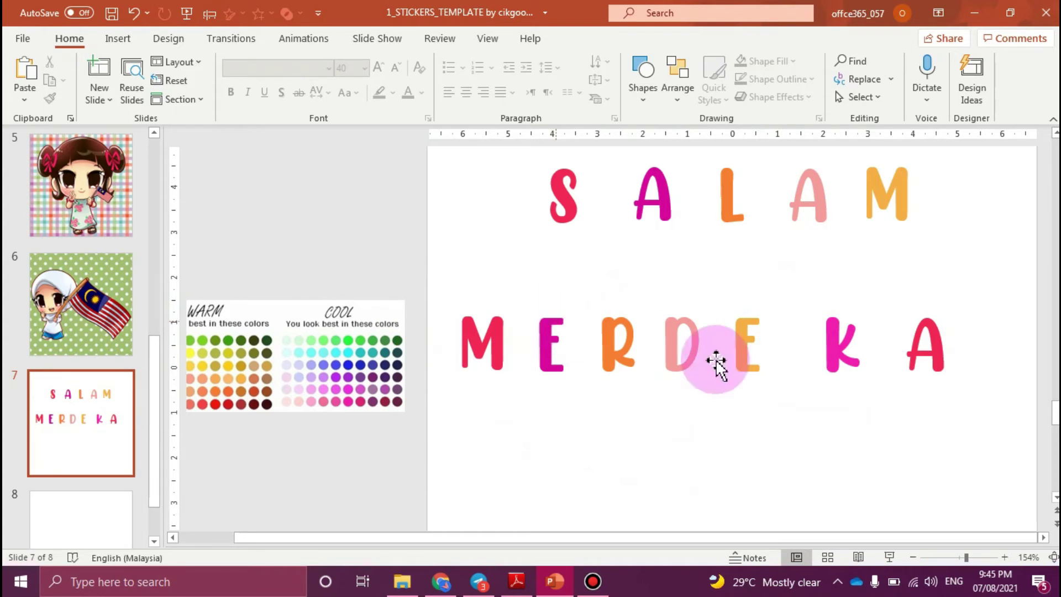
# Move the second row's orange E and the D slightly right to even out the spacing in MERDEKA.
pyautogui.click(951, 554)
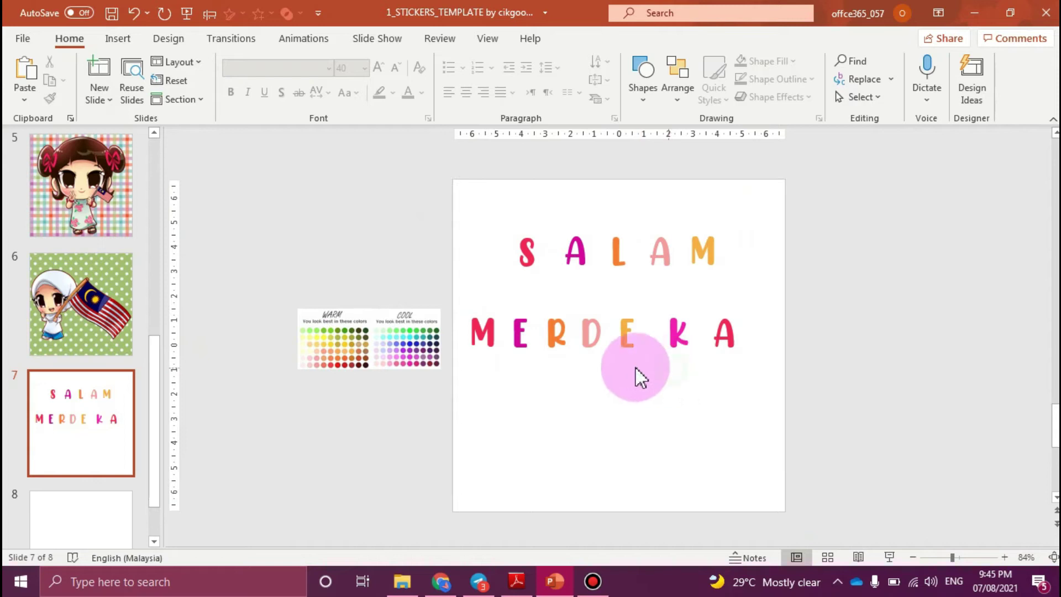
pyautogui.moveTo(622, 329); pyautogui.dragTo(652, 312)
pyautogui.click(620, 395)
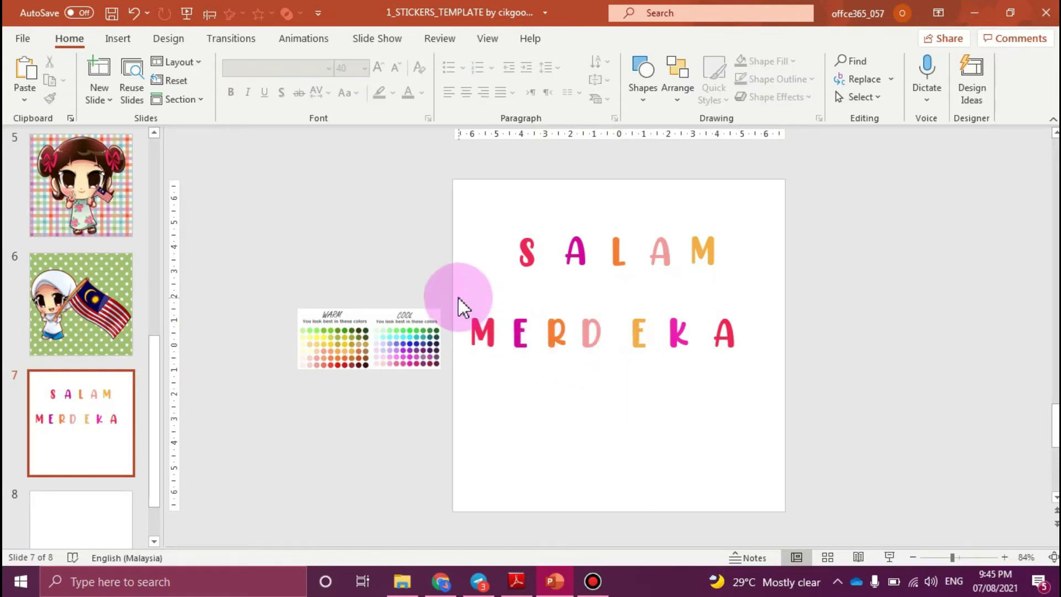
pyautogui.moveTo(458, 298); pyautogui.dragTo(730, 404)
pyautogui.click(698, 440)
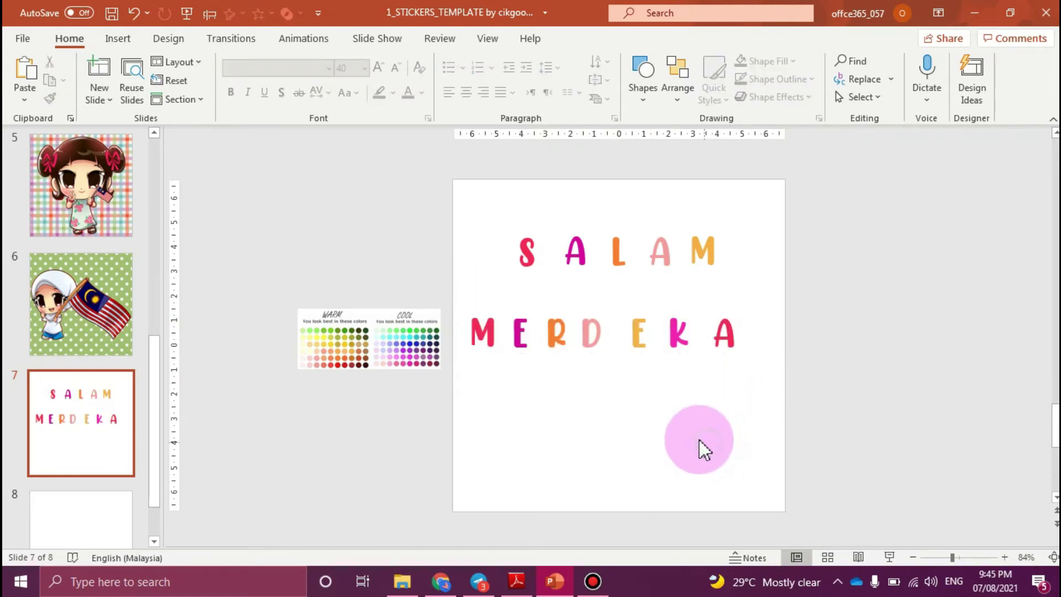
pyautogui.click(599, 338)
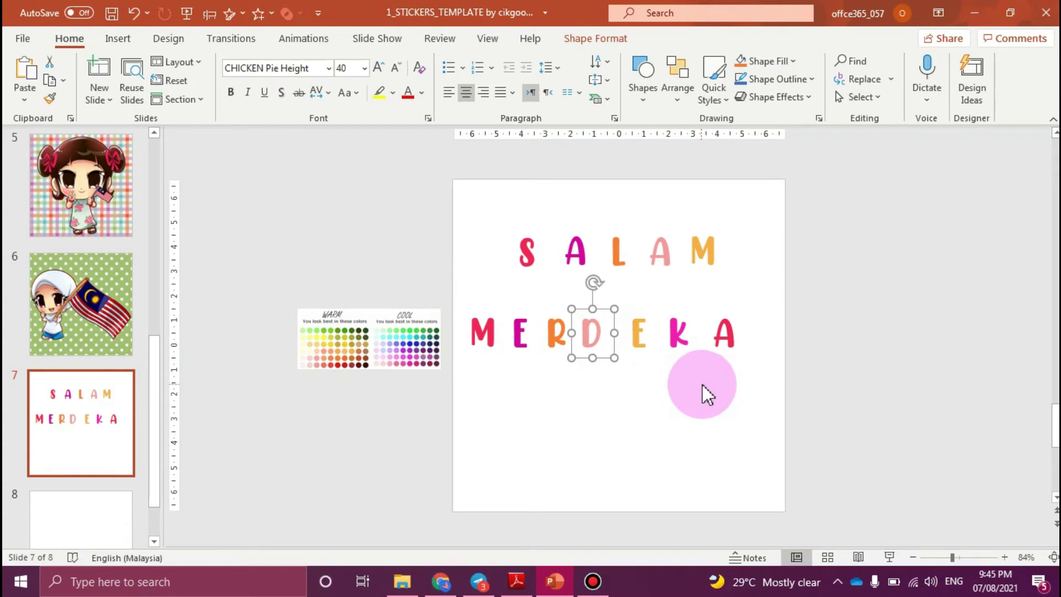
pyautogui.click(610, 374)
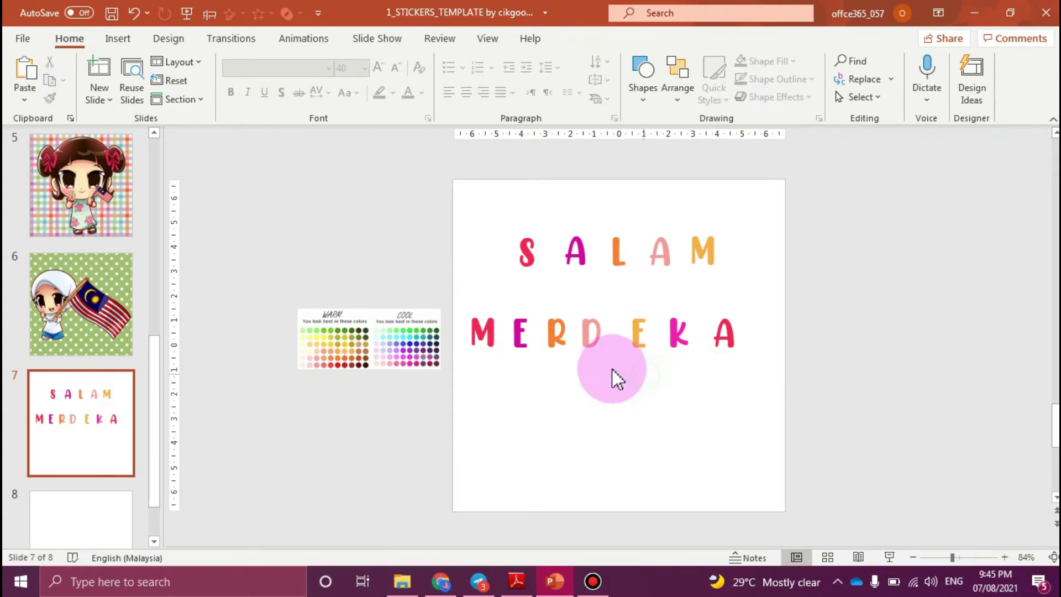
pyautogui.click(599, 340)
pyautogui.moveTo(604, 309); pyautogui.dragTo(612, 311)
pyautogui.click(685, 399)
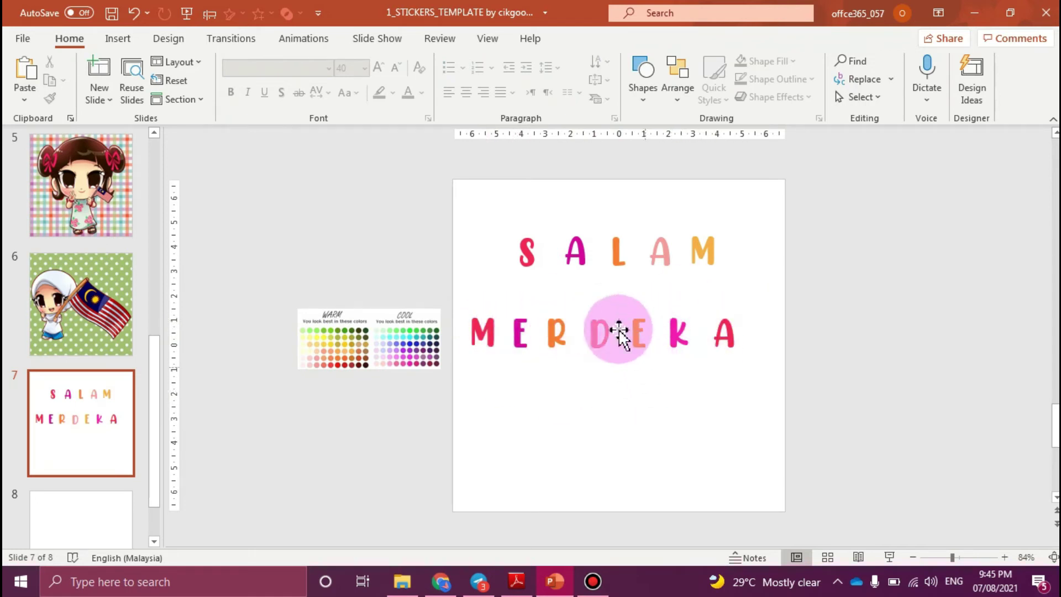
# Select all seven MERDEKA letters and move them together slightly down and right, centring the row below SALAM.
pyautogui.click(734, 339)
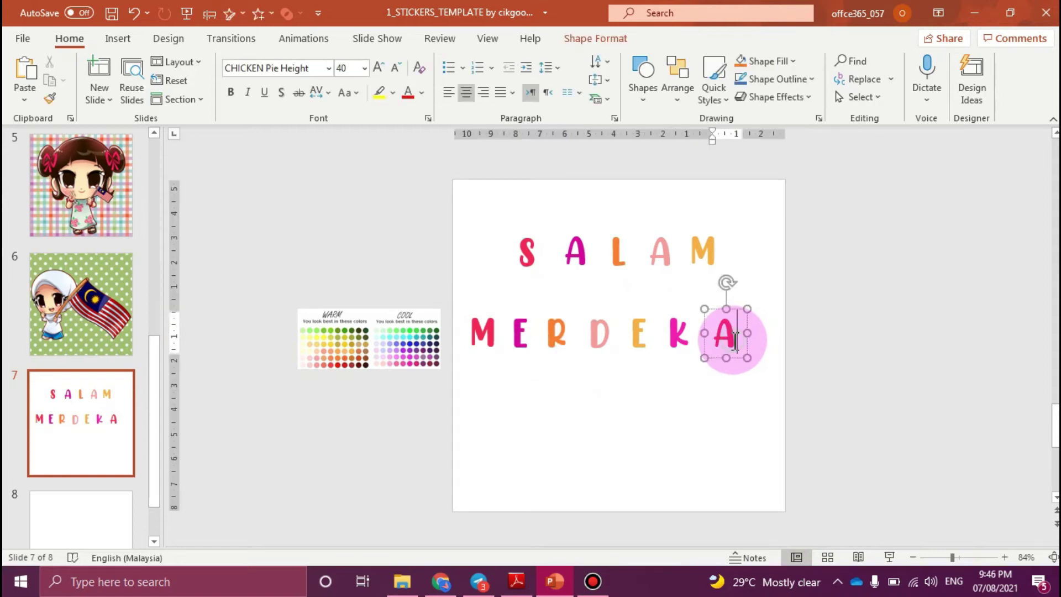
pyautogui.click(658, 422)
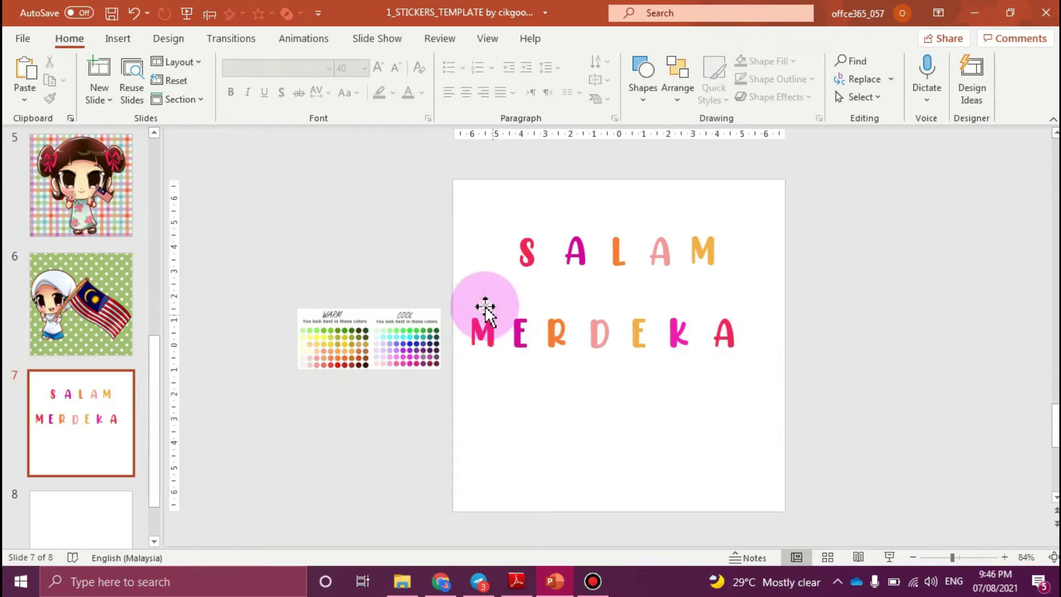
pyautogui.moveTo(429, 280); pyautogui.dragTo(795, 414)
pyautogui.click(422, 308)
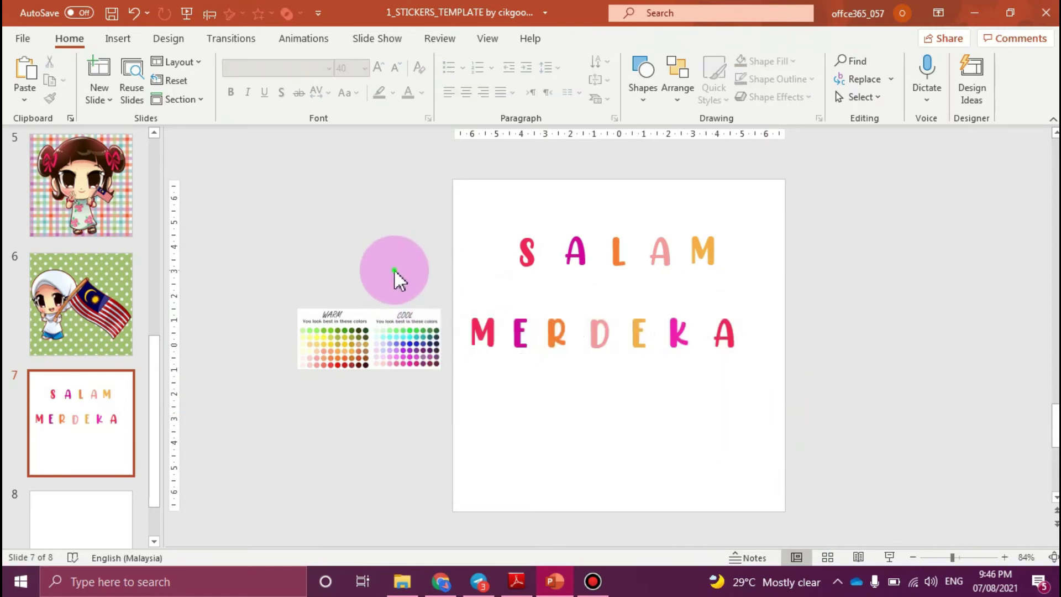
pyautogui.moveTo(394, 271); pyautogui.dragTo(815, 432)
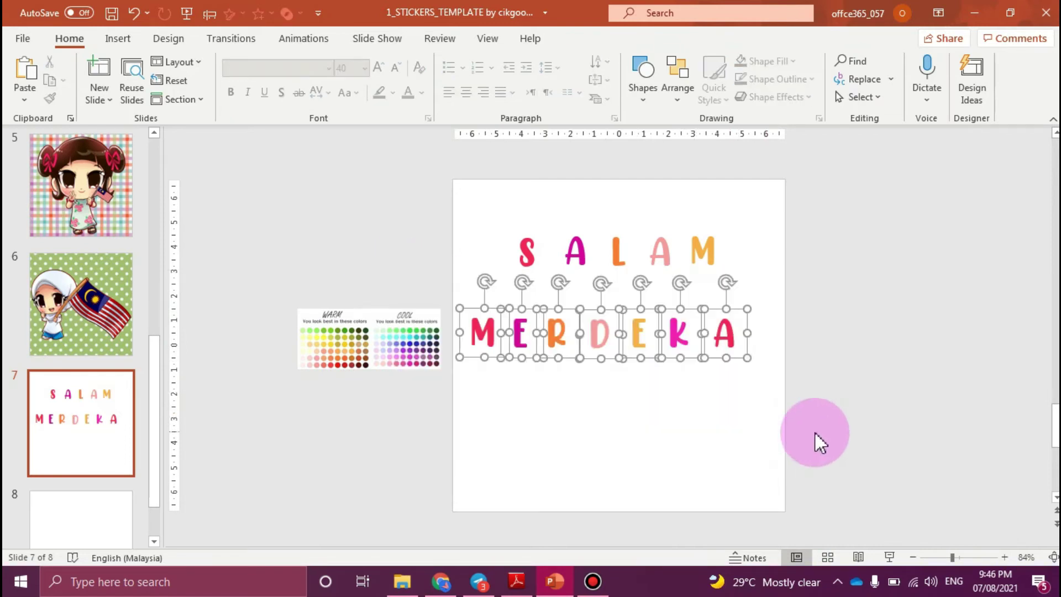
pyautogui.click(717, 356)
pyautogui.moveTo(723, 373); pyautogui.dragTo(729, 383)
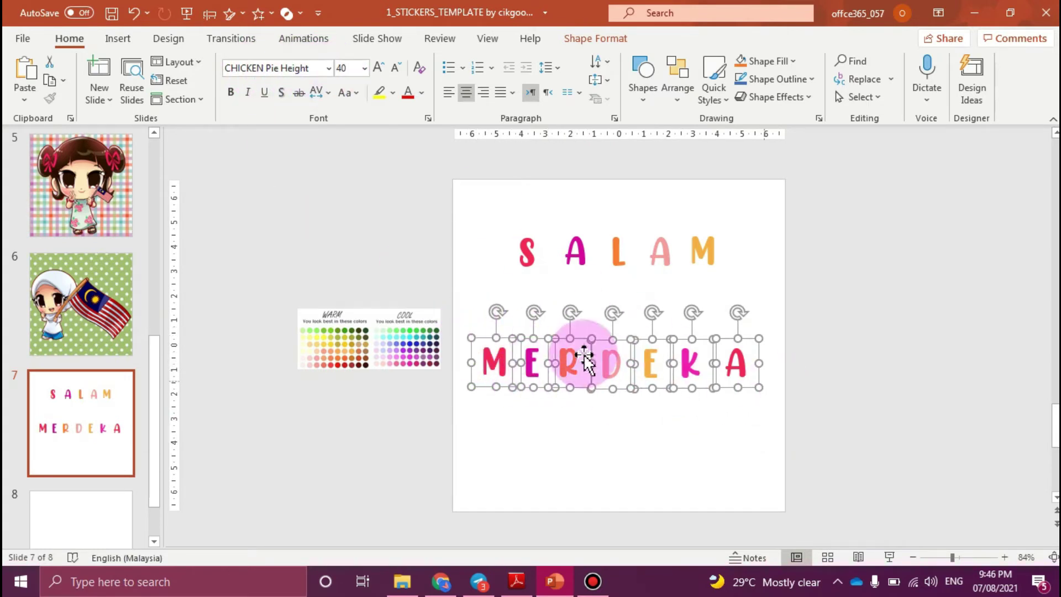
# Browse the font list and set the font of all seven MERDEKA letters to Cookie Supply DEMO.
pyautogui.click(328, 69)
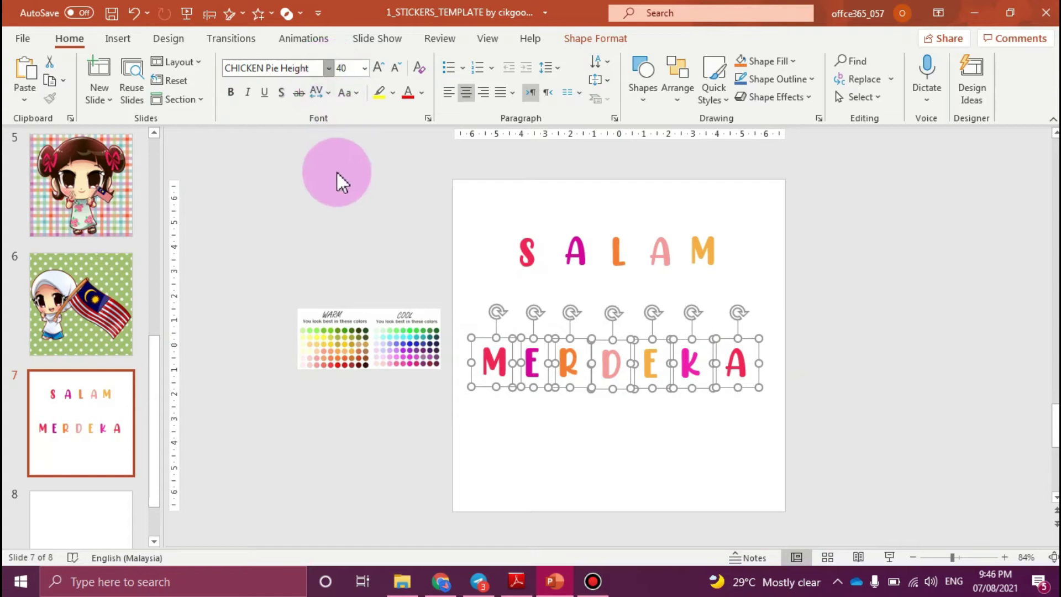
pyautogui.scroll(-12, 303, 354)
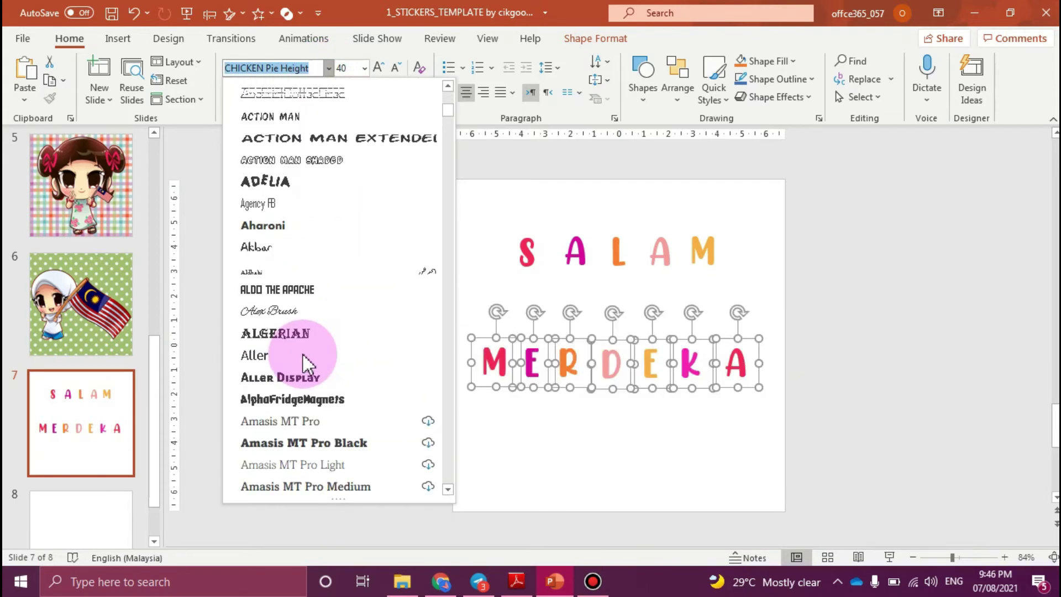
pyautogui.scroll(-14, 302, 356)
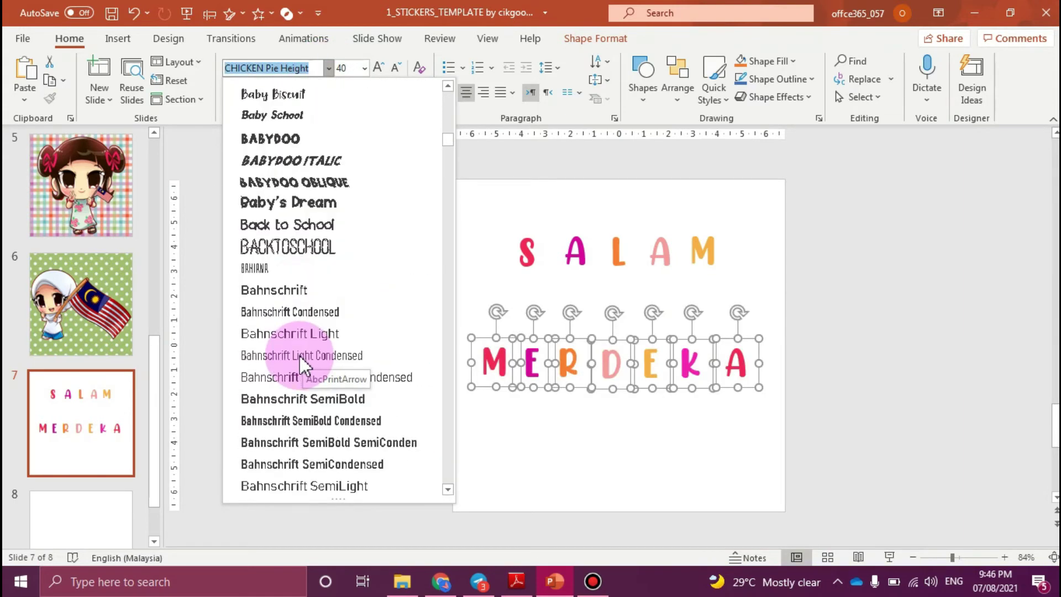
pyautogui.scroll(-10, 301, 362)
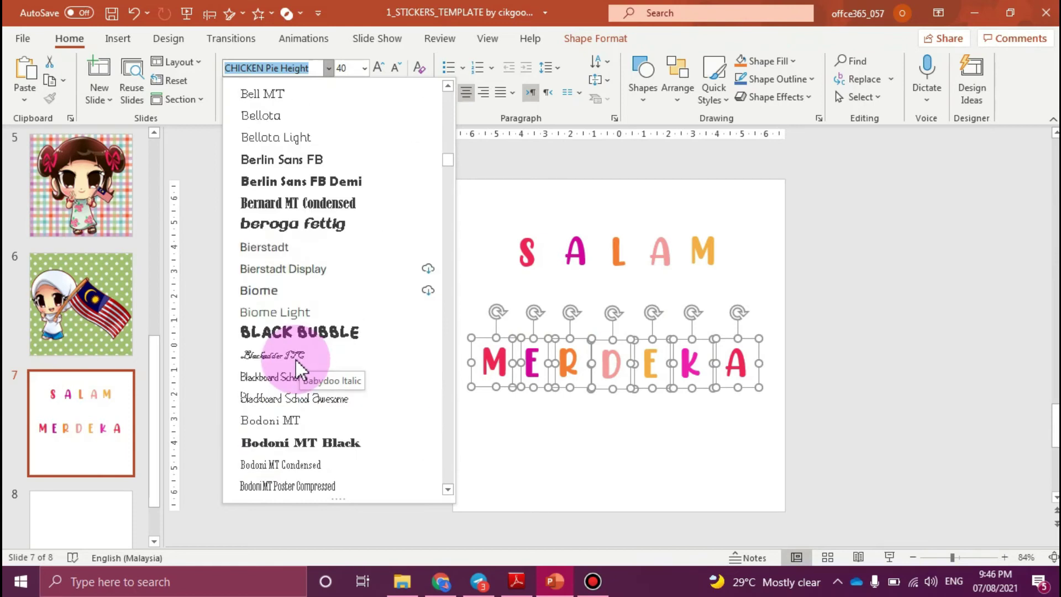
pyautogui.scroll(-3, 293, 359)
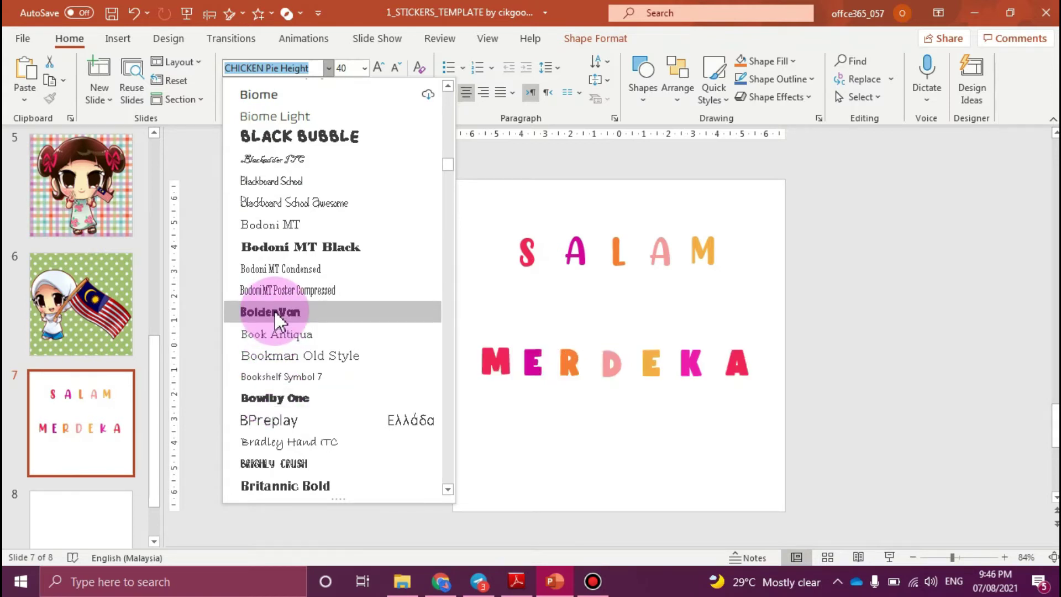
pyautogui.scroll(-3, 292, 395)
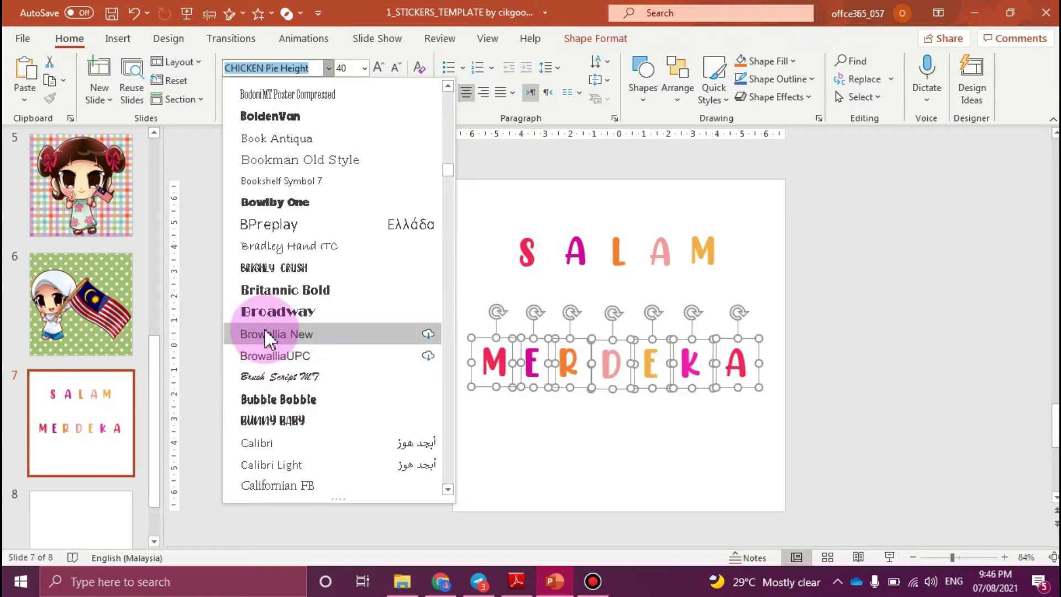
pyautogui.scroll(-1, 276, 381)
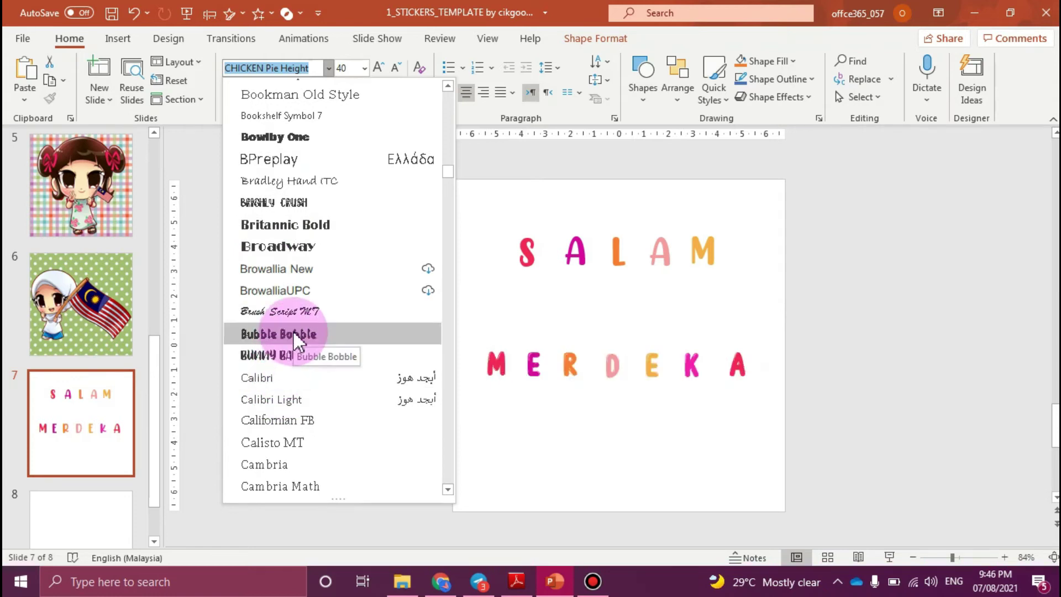
pyautogui.scroll(-5, 287, 356)
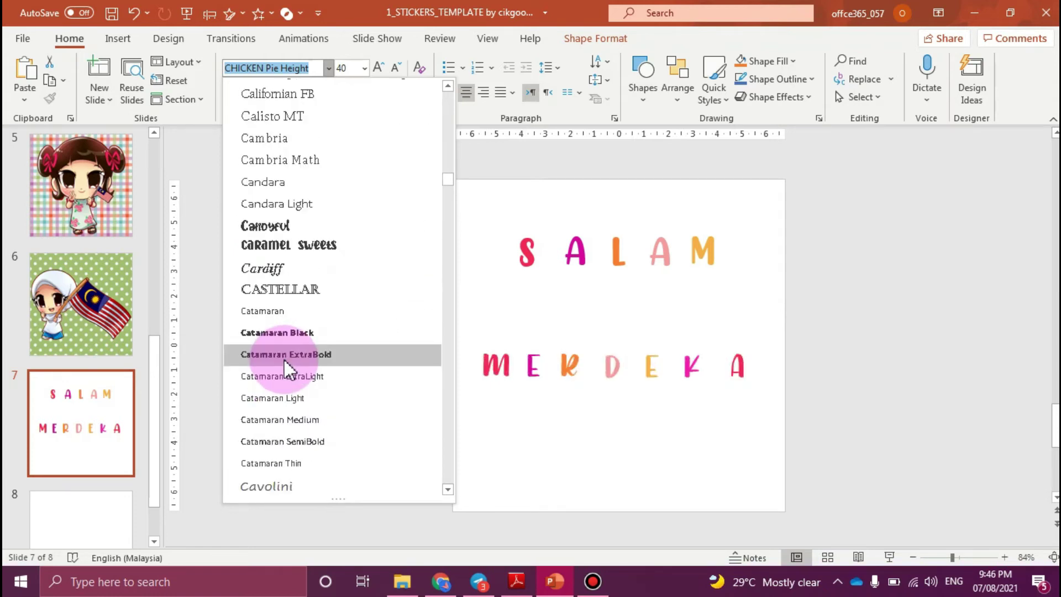
pyautogui.scroll(-6, 279, 353)
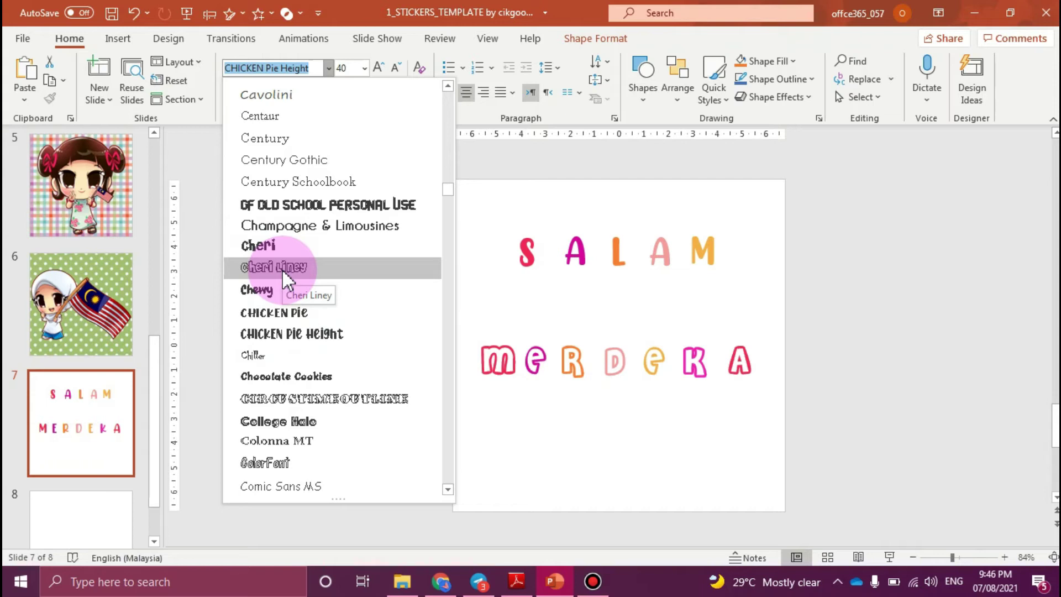
pyautogui.scroll(-1, 272, 380)
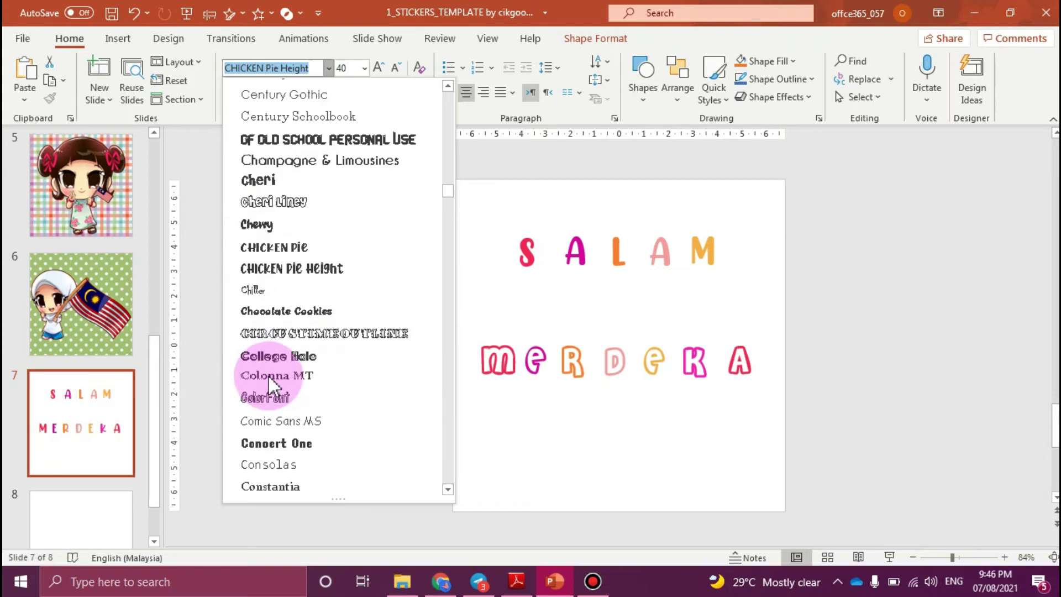
pyautogui.scroll(-2, 268, 382)
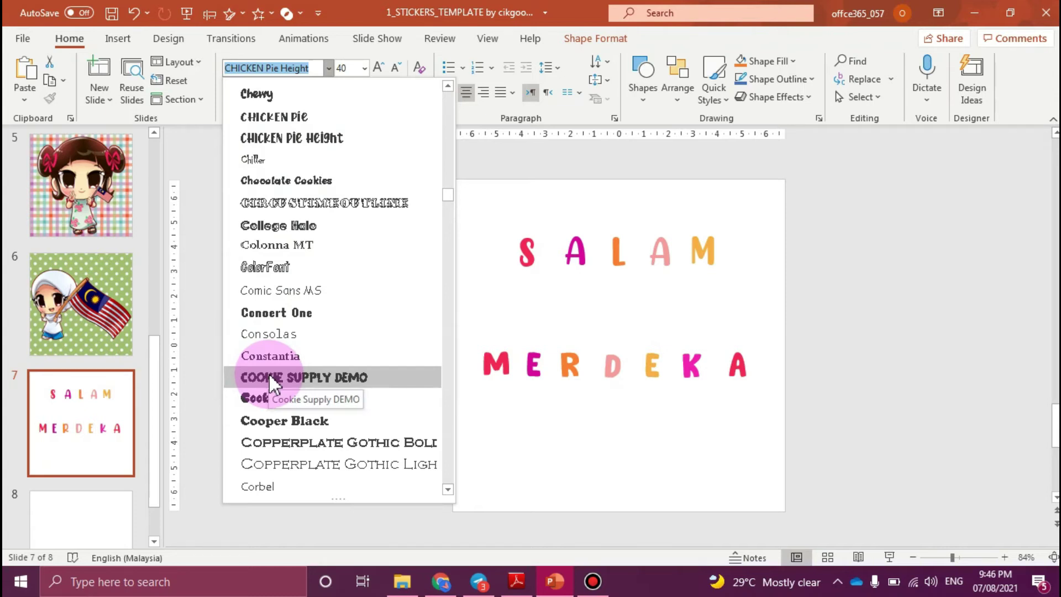
pyautogui.click(330, 376)
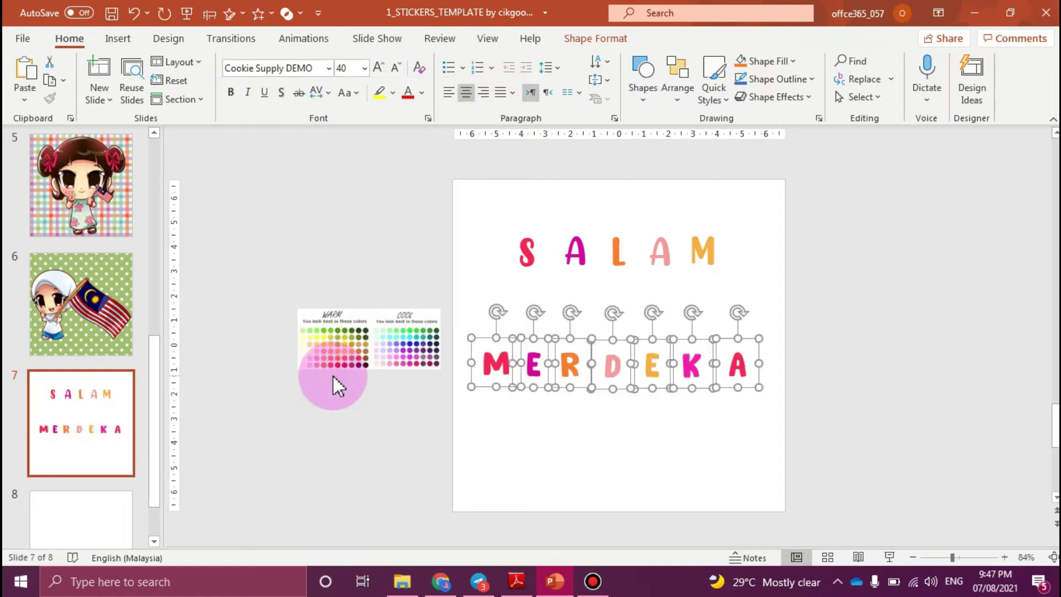
pyautogui.click(675, 437)
# Select the five SALAM letters and move them together straight down to sit just above MERDEKA.
pyautogui.click(654, 250)
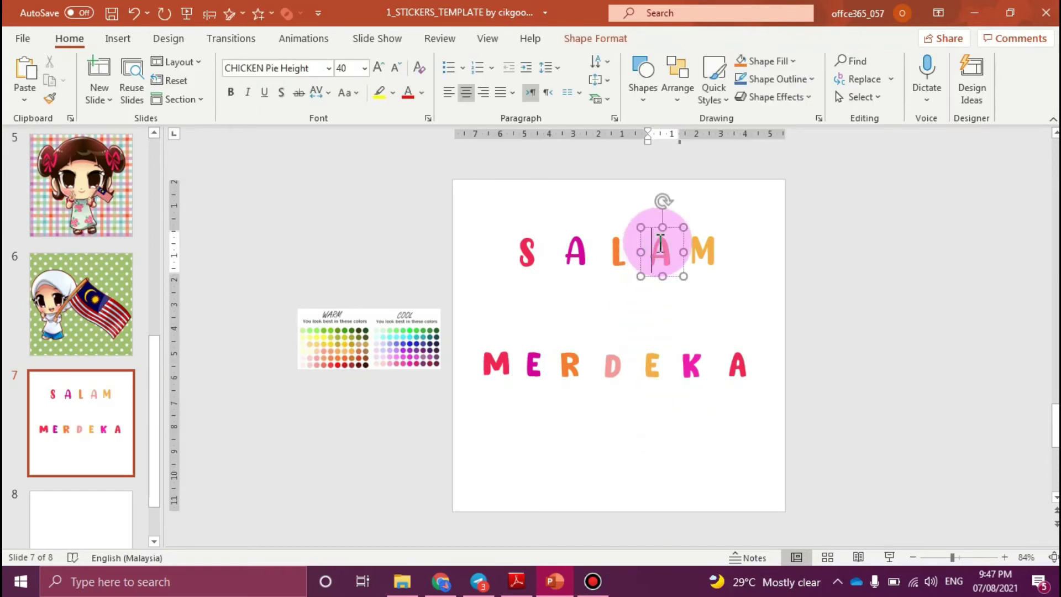
pyautogui.moveTo(478, 204); pyautogui.dragTo(754, 310)
pyautogui.moveTo(695, 238); pyautogui.dragTo(696, 286)
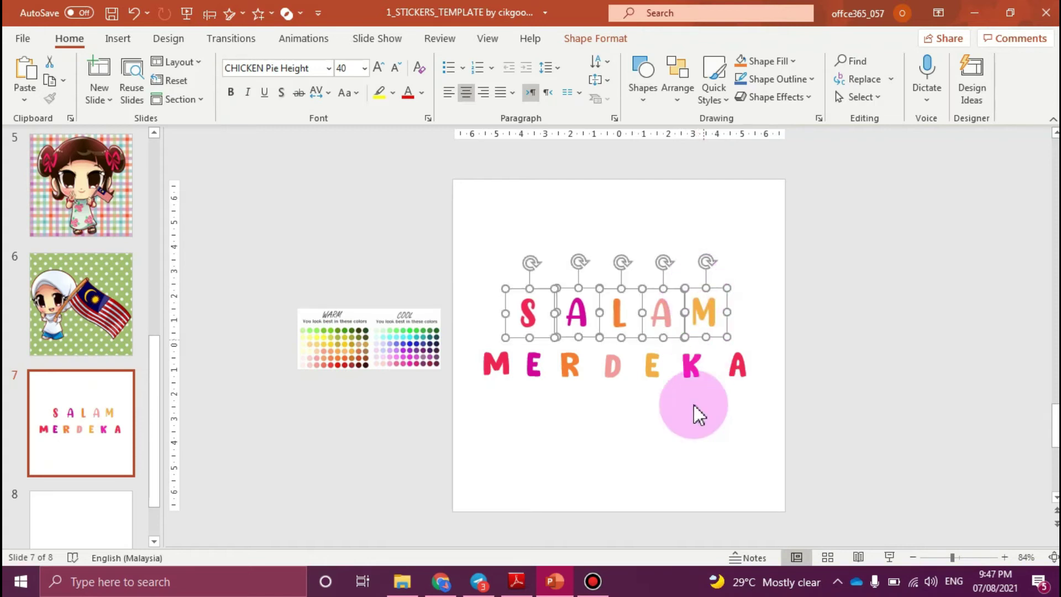
pyautogui.click(691, 414)
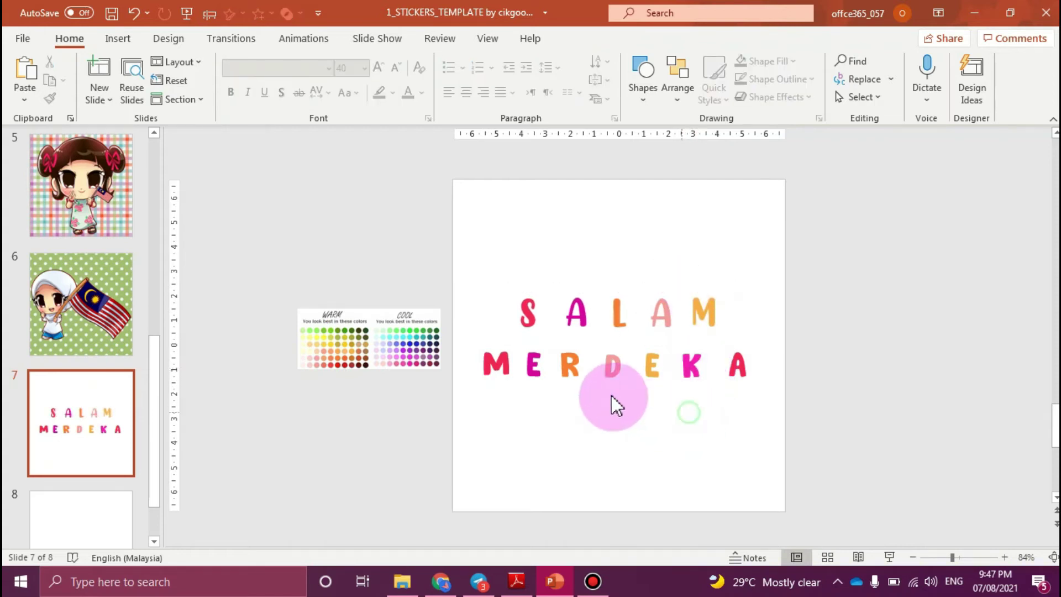
# Delete the WARM and COOL colour palette picture beside the slide.
pyautogui.click(481, 342)
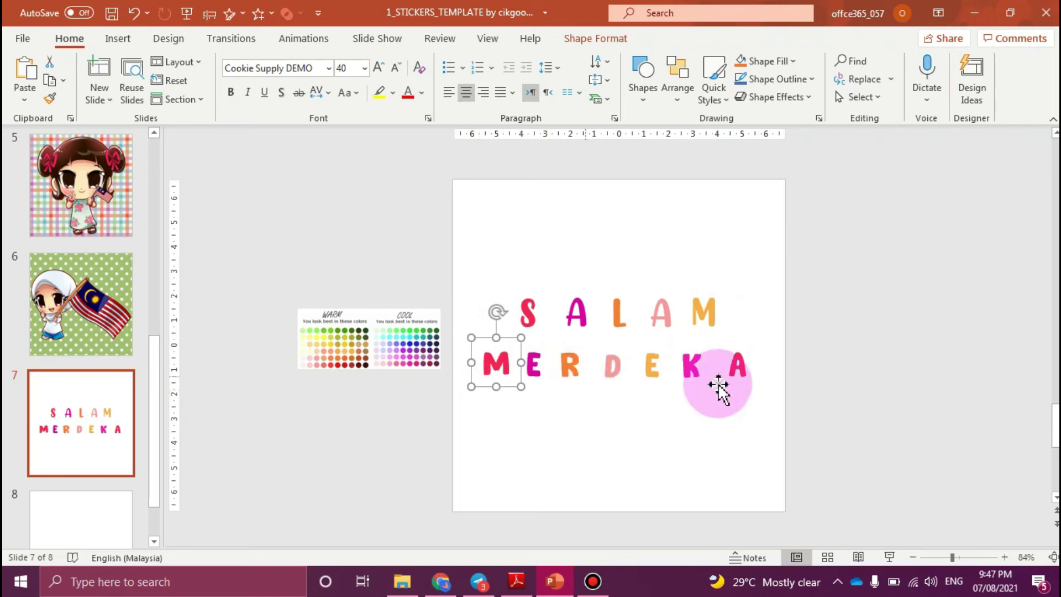
pyautogui.click(970, 556)
pyautogui.moveTo(862, 531); pyautogui.dragTo(956, 538)
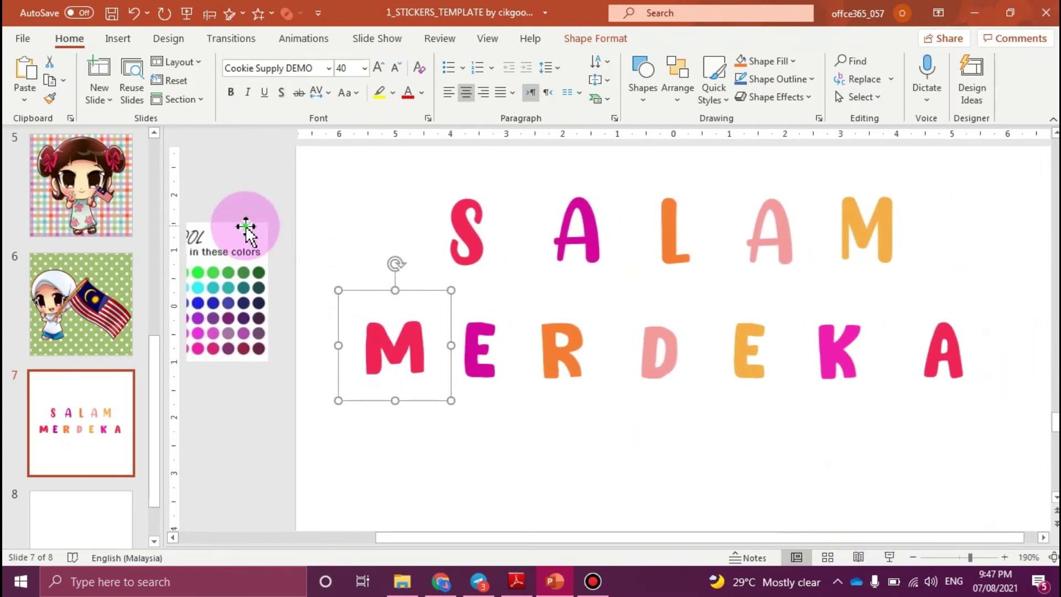
pyautogui.click(245, 226)
pyautogui.press('Delete')
pyautogui.click(671, 462)
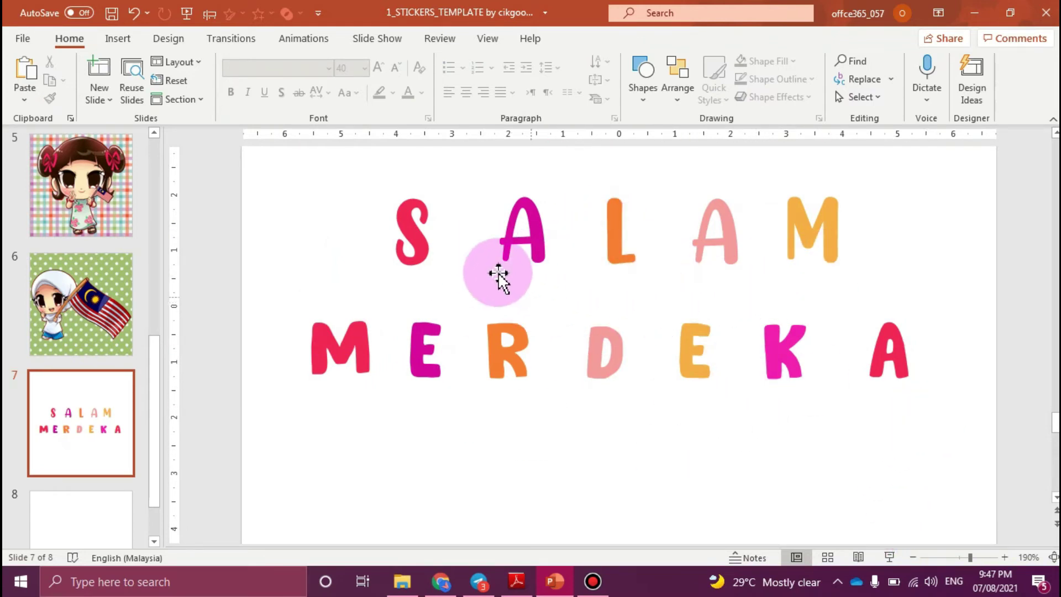
# Move the SALAM letters close together with staggered heights, setting both A's slightly higher than S, L and M.
pyautogui.click(427, 237)
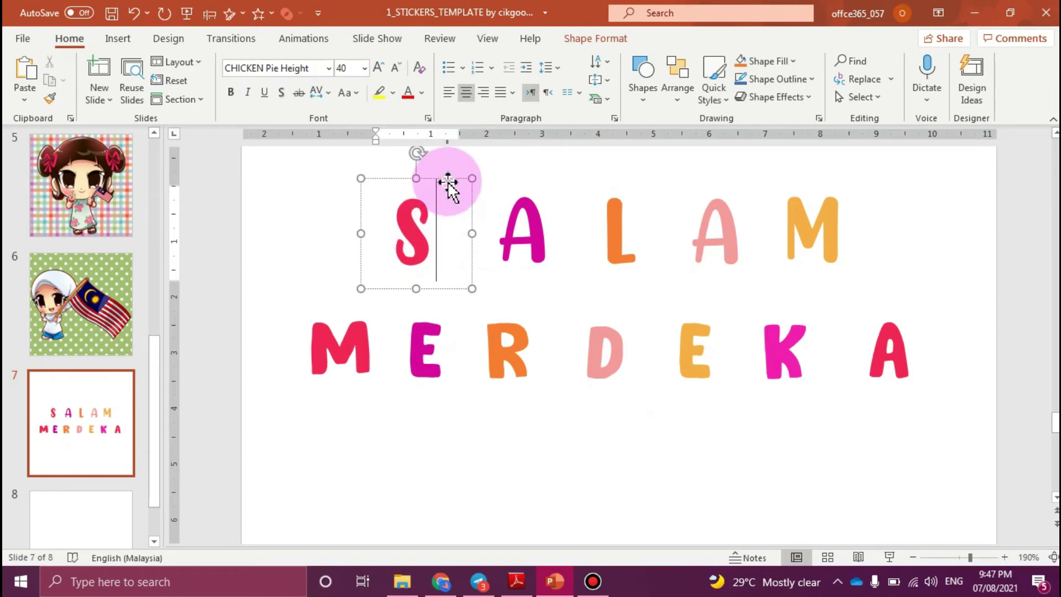
pyautogui.moveTo(447, 182); pyautogui.dragTo(519, 194)
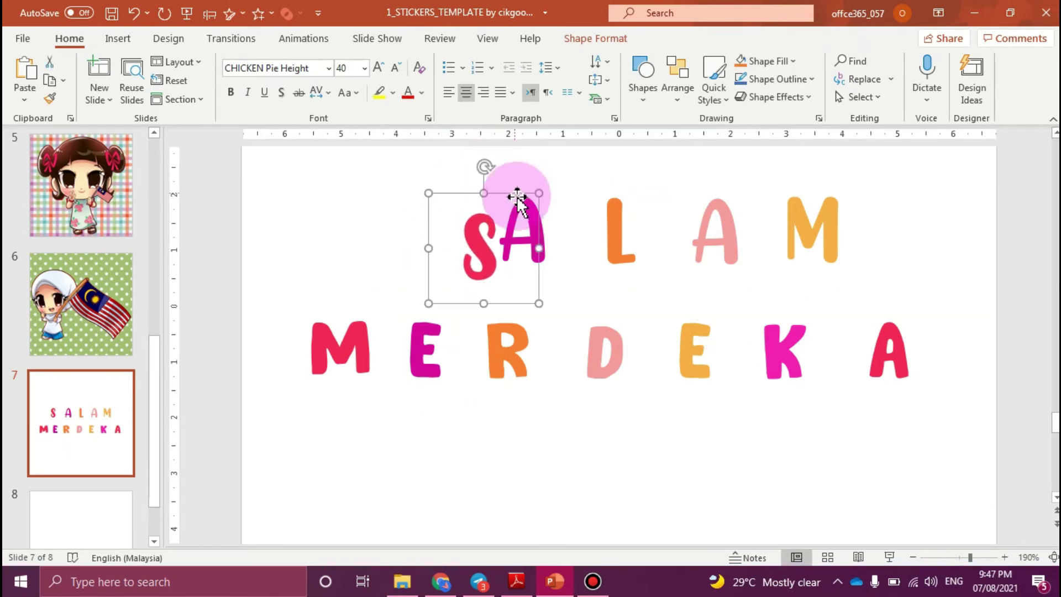
pyautogui.click(540, 235)
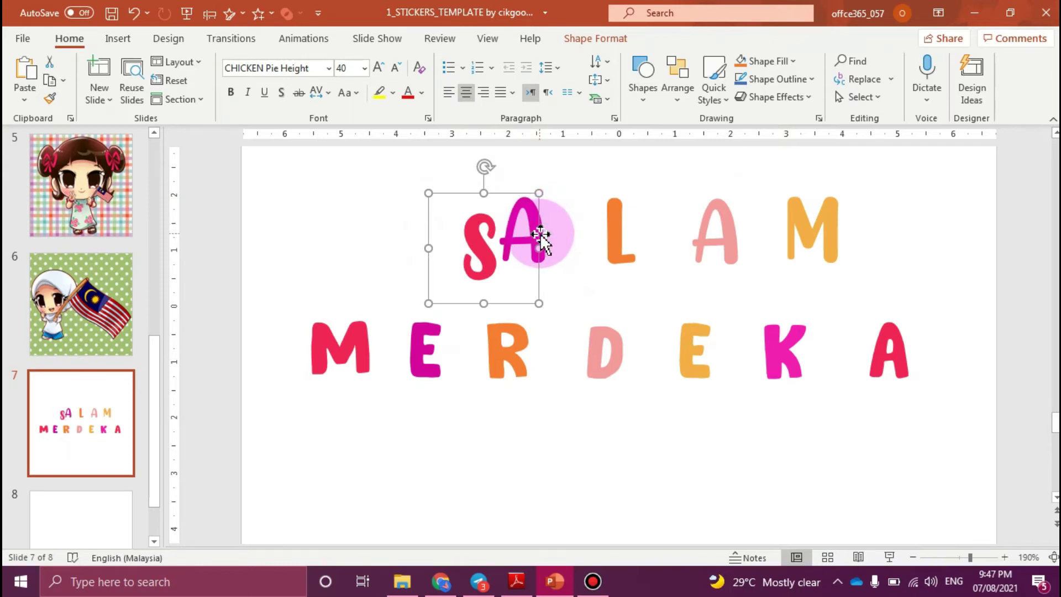
pyautogui.moveTo(544, 232); pyautogui.dragTo(602, 204)
pyautogui.click(722, 225)
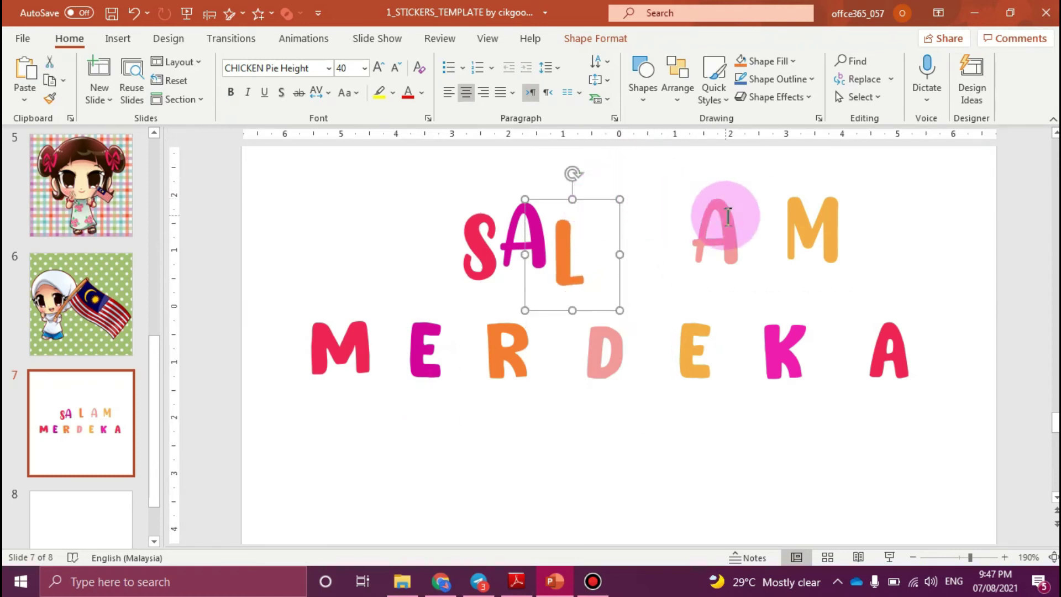
pyautogui.moveTo(746, 178); pyautogui.dragTo(645, 186)
pyautogui.click(845, 190)
pyautogui.moveTo(853, 180); pyautogui.dragTo(717, 204)
pyautogui.click(774, 230)
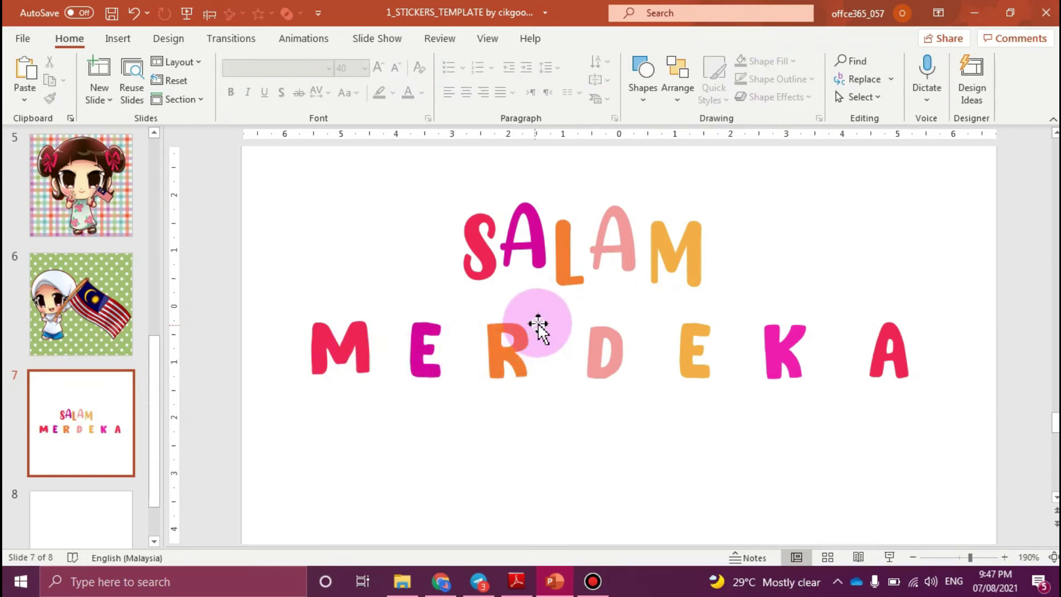
# Move the M and the first E of MERDEKA right and up, tucking them beneath the start of SALAM.
pyautogui.click(371, 331)
pyautogui.moveTo(369, 290); pyautogui.dragTo(460, 247)
pyautogui.moveTo(456, 255); pyautogui.dragTo(457, 252)
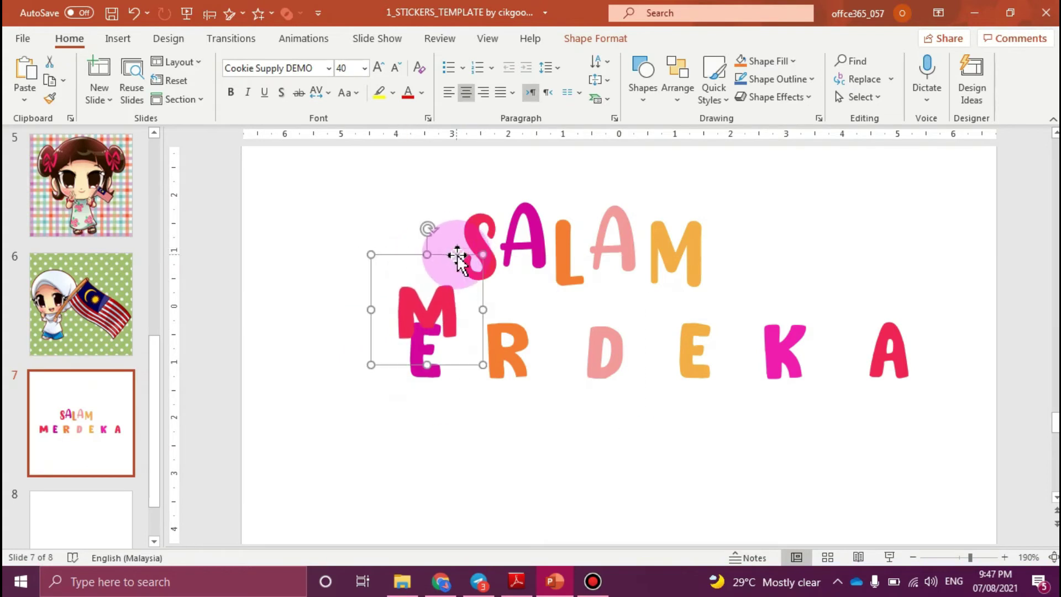
pyautogui.click(448, 372)
pyautogui.moveTo(463, 293); pyautogui.dragTo(543, 255)
# Bring the remaining MERDEKA letters, R, D, E, K and A, inward and up to close the gaps below SALAM.
pyautogui.click(537, 374)
pyautogui.click(612, 343)
pyautogui.moveTo(628, 297); pyautogui.dragTo(581, 270)
pyautogui.click(674, 291)
pyautogui.moveTo(675, 291); pyautogui.dragTo(573, 255)
pyautogui.click(788, 308)
pyautogui.moveTo(788, 308); pyautogui.dragTo(640, 276)
pyautogui.click(919, 291)
pyautogui.moveTo(919, 291); pyautogui.dragTo(721, 271)
# Fine-tune the positions of the MERDEKA letters into a tight row with staggered heights, centred beneath SALAM.
pyautogui.moveTo(332, 253); pyautogui.dragTo(727, 430)
pyautogui.click(693, 355)
pyautogui.moveTo(694, 355); pyautogui.dragTo(753, 378)
pyautogui.moveTo(365, 254); pyautogui.dragTo(343, 262)
pyautogui.moveTo(289, 230); pyautogui.dragTo(782, 458)
pyautogui.click(711, 375)
pyautogui.moveTo(711, 376); pyautogui.dragTo(765, 412)
pyautogui.click(794, 366)
pyautogui.moveTo(811, 304); pyautogui.dragTo(764, 298)
pyautogui.moveTo(497, 301); pyautogui.dragTo(517, 285)
pyautogui.click(738, 343)
pyautogui.moveTo(738, 343); pyautogui.dragTo(729, 315)
pyautogui.moveTo(683, 413); pyautogui.dragTo(705, 403)
pyautogui.moveTo(379, 298); pyautogui.dragTo(753, 348)
pyautogui.click(831, 351)
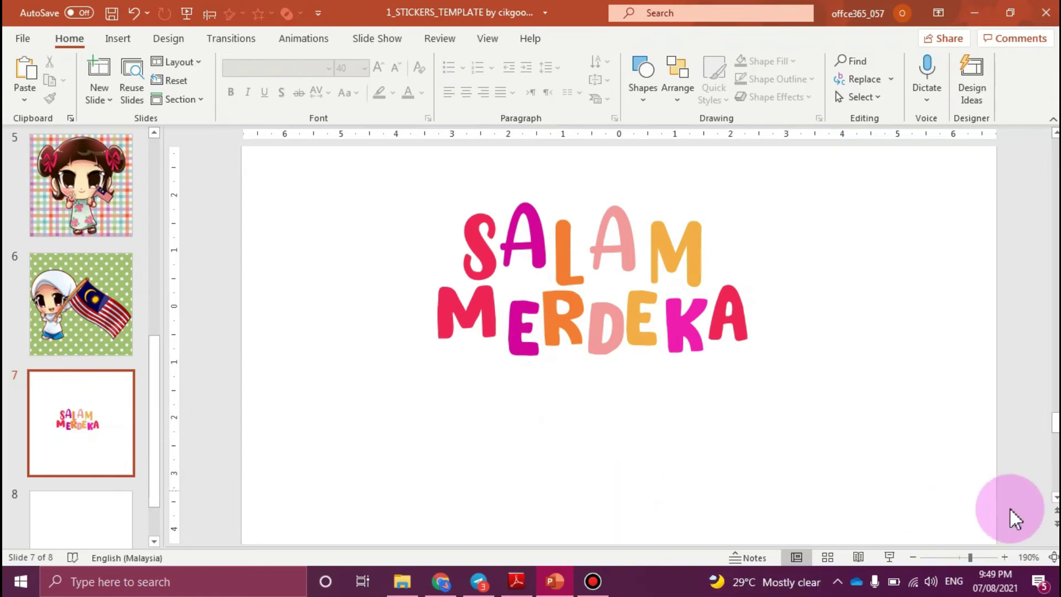
# Select all the SALAM and MERDEKA letters and group them into one object.
pyautogui.click(958, 555)
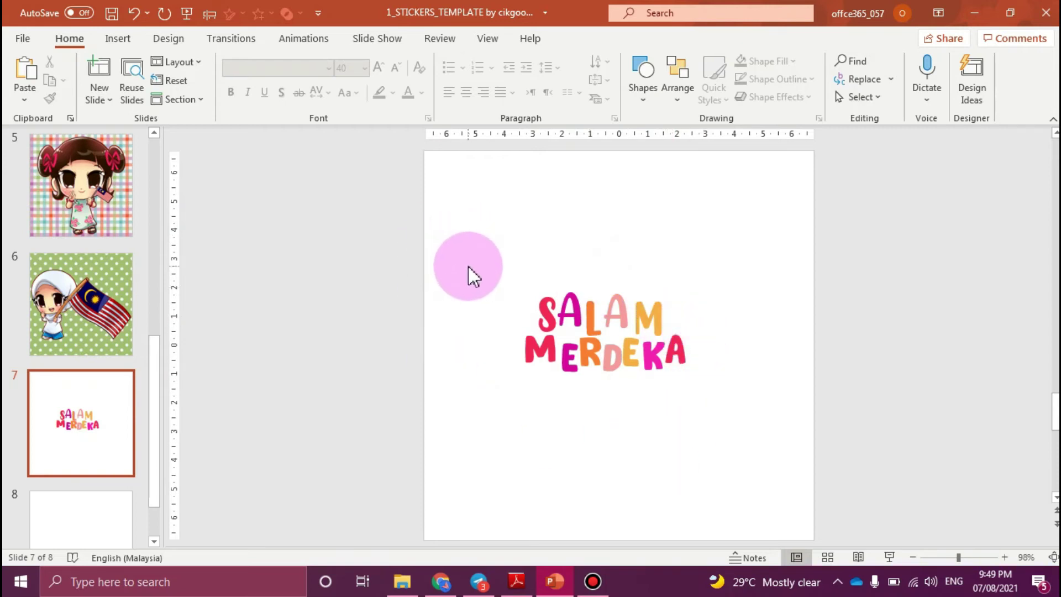
pyautogui.hotkey('ctrl', 'a')
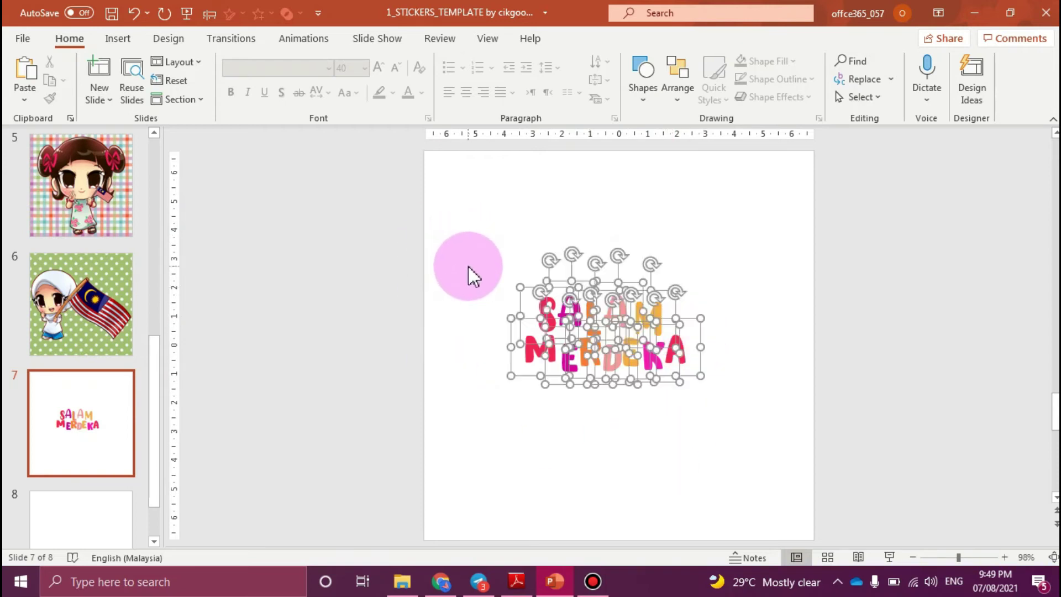
pyautogui.click(533, 299)
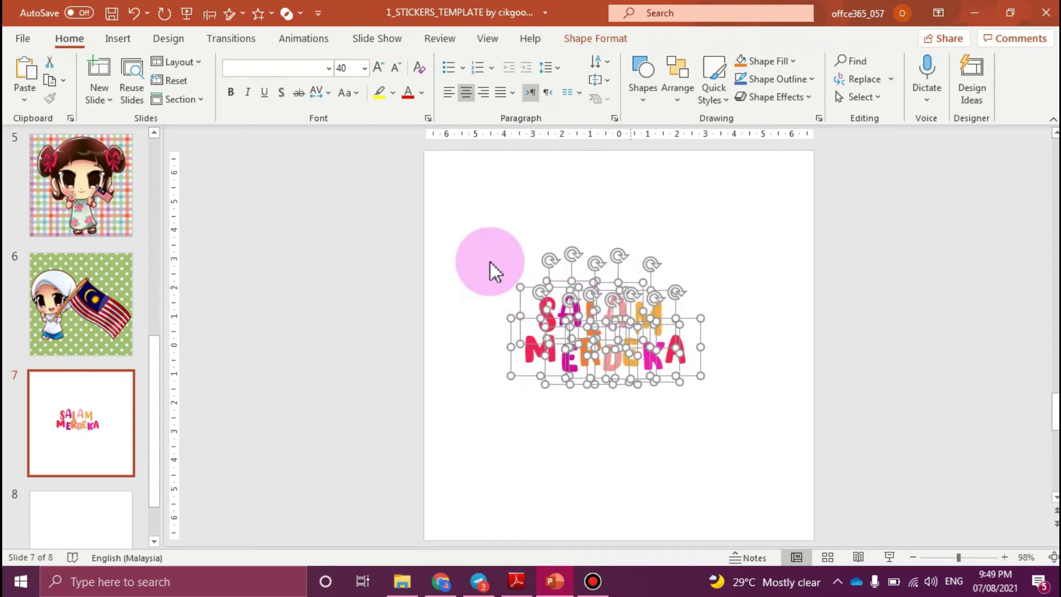
pyautogui.click(659, 436)
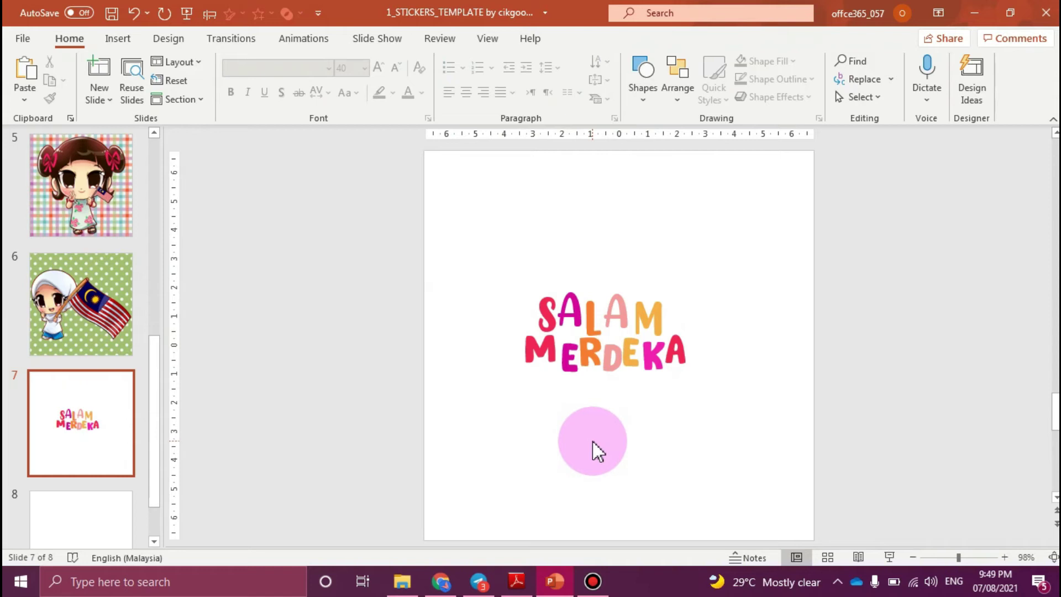
pyautogui.hotkey('ctrl', 'a')
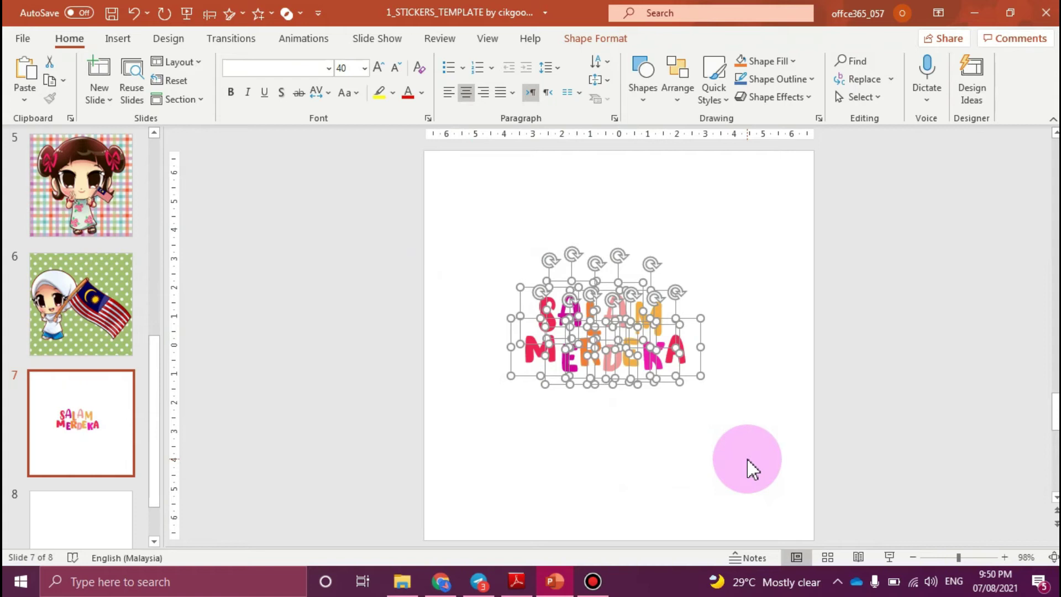
pyautogui.hotkey('ctrl', 'g')
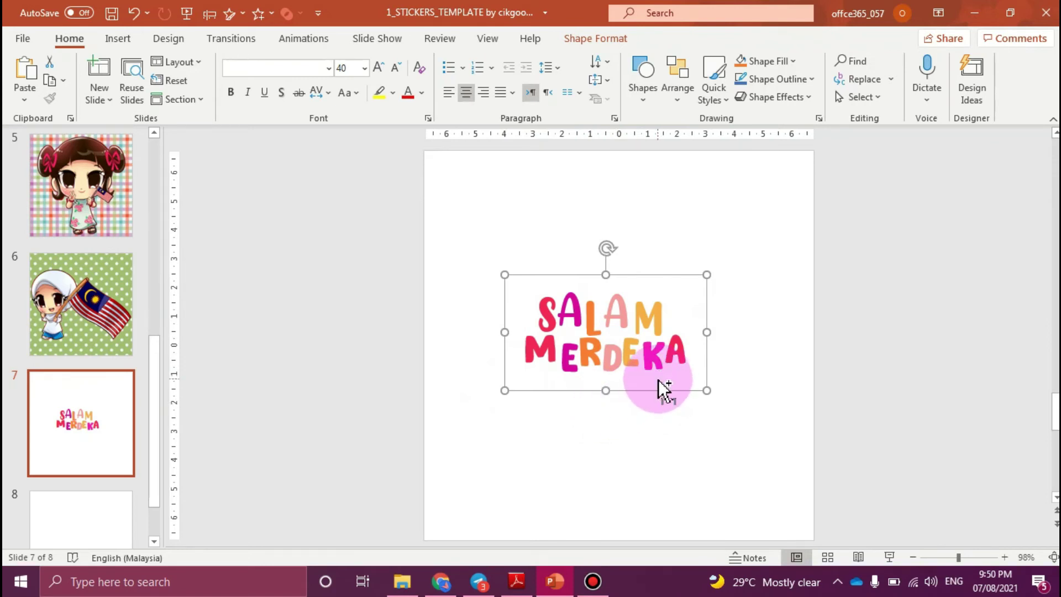
pyautogui.hotkey('ctrl', 'z')
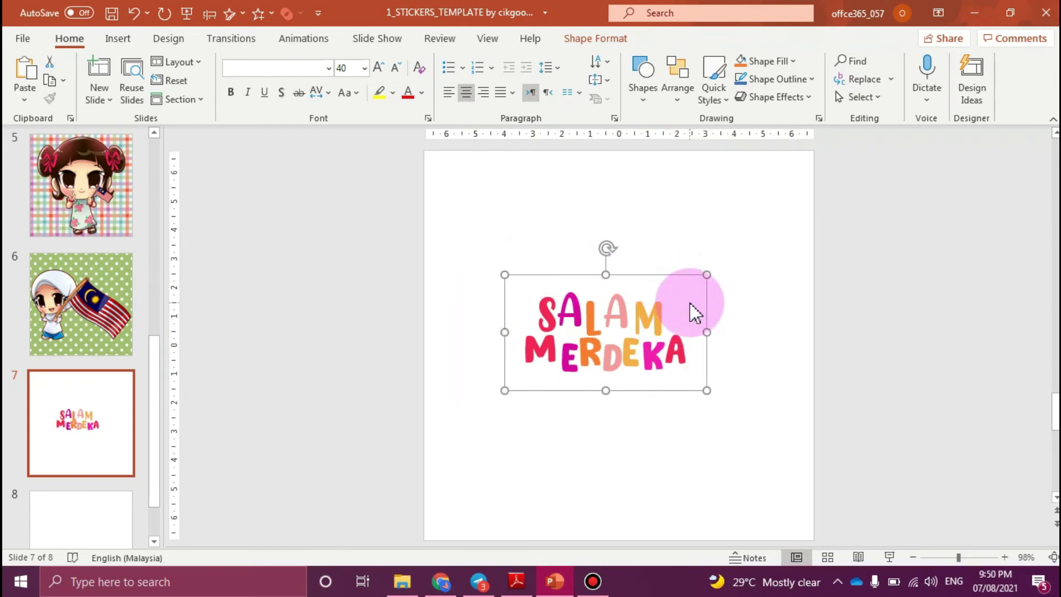
# Start saving the grouped wording as a PNG picture, entering WORDING SALAM MERDEKA as its file name.
pyautogui.rightClick(556, 280)
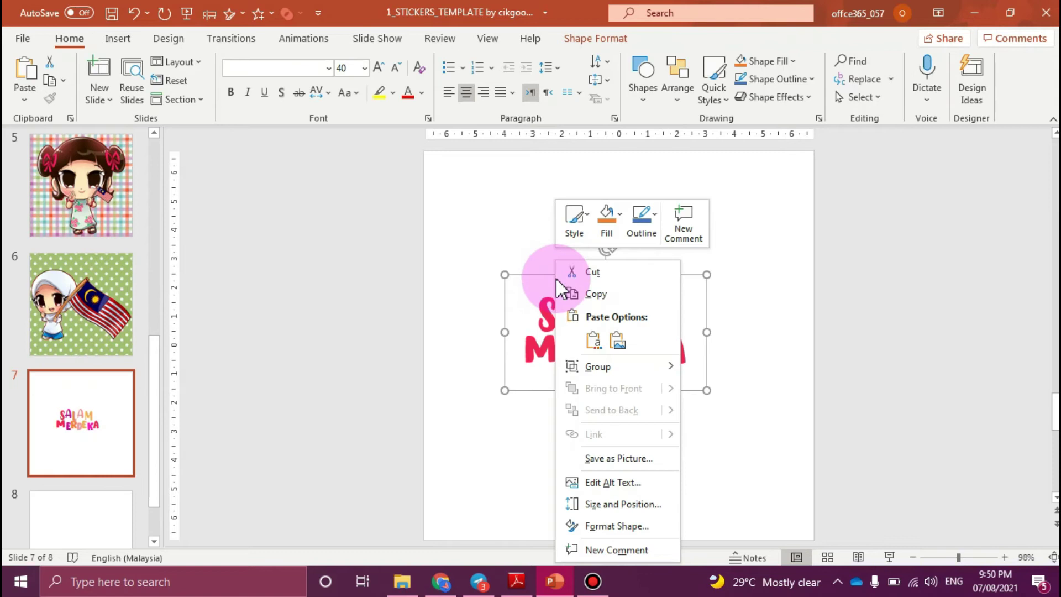
pyautogui.click(635, 458)
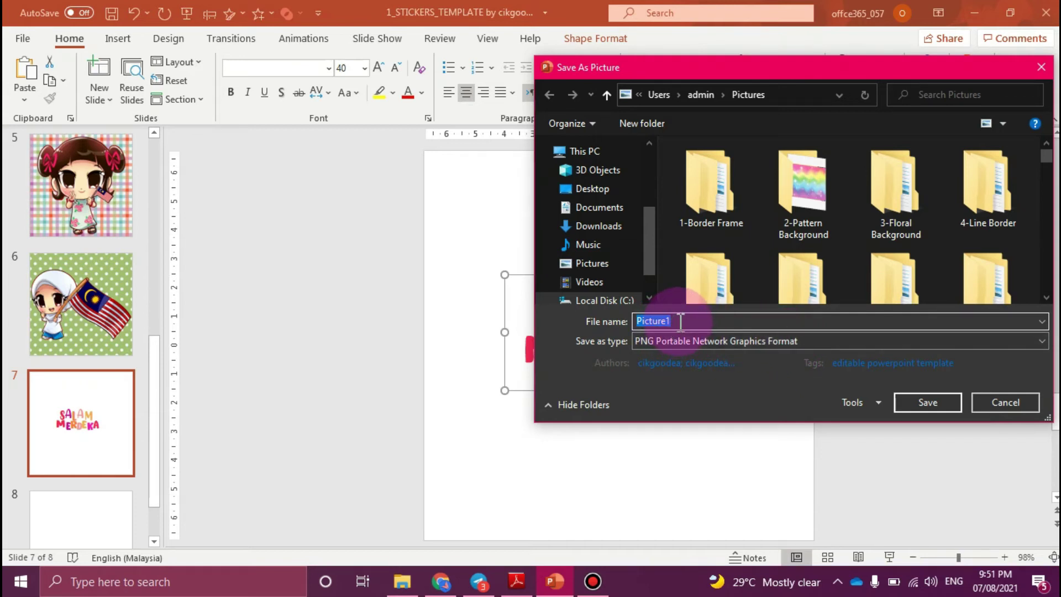
pyautogui.write('WOR')
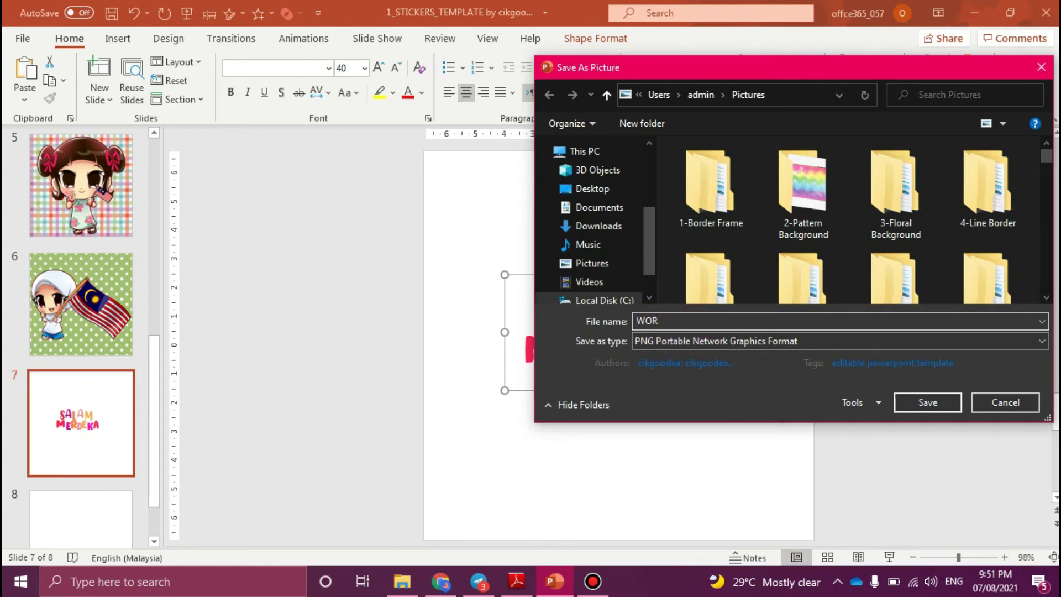
pyautogui.write('DING SALAM MERDEKA')
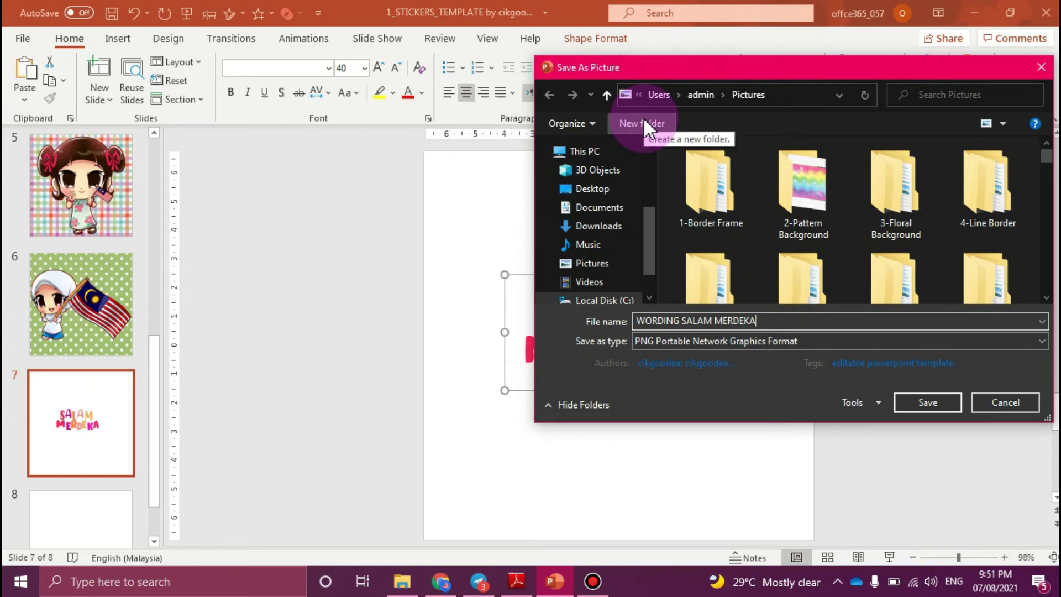
# Create a new folder named WORDING MERDEKA in Pictures and open it as the save location.
pyautogui.click(641, 123)
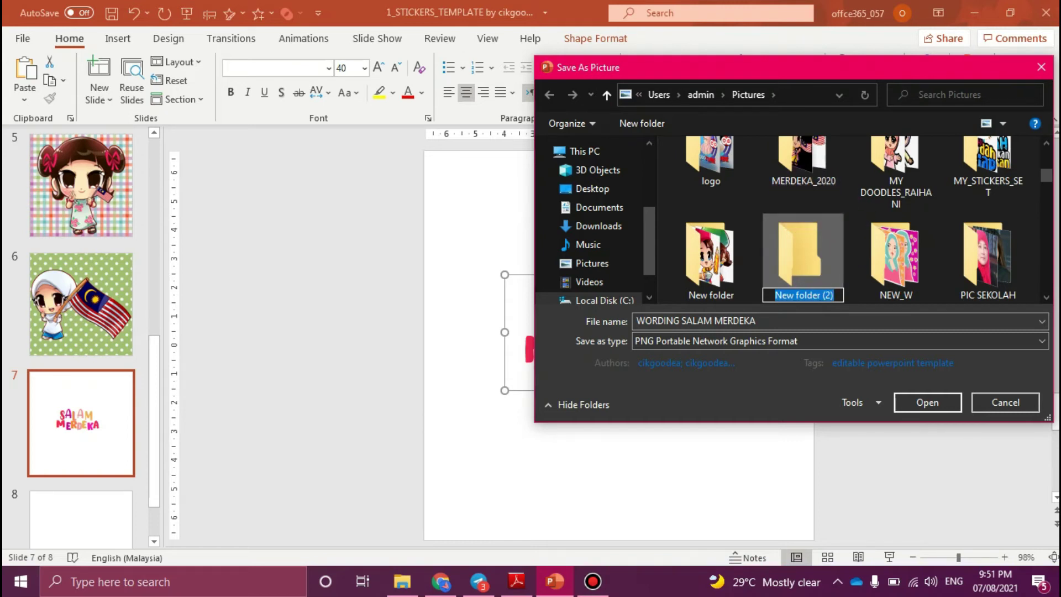
pyautogui.write('WORDI')
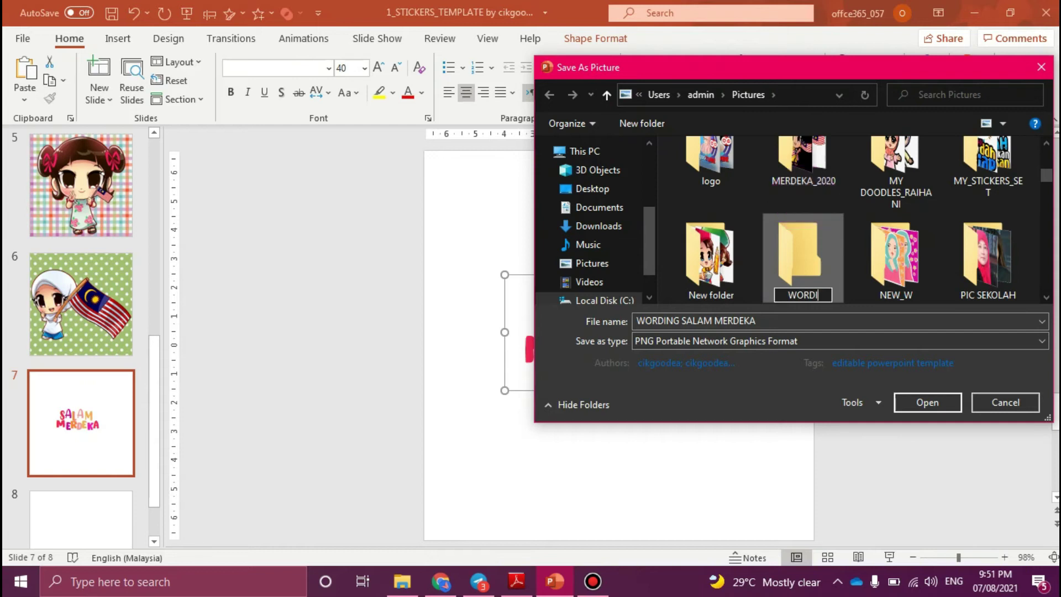
pyautogui.write('NG MEREDEKA')
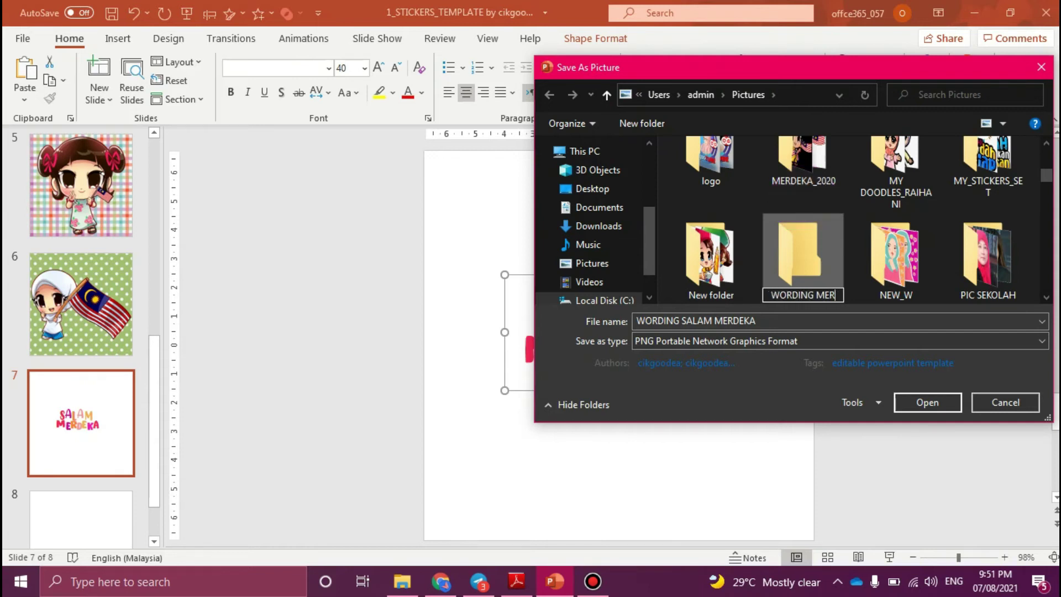
pyautogui.click(800, 230)
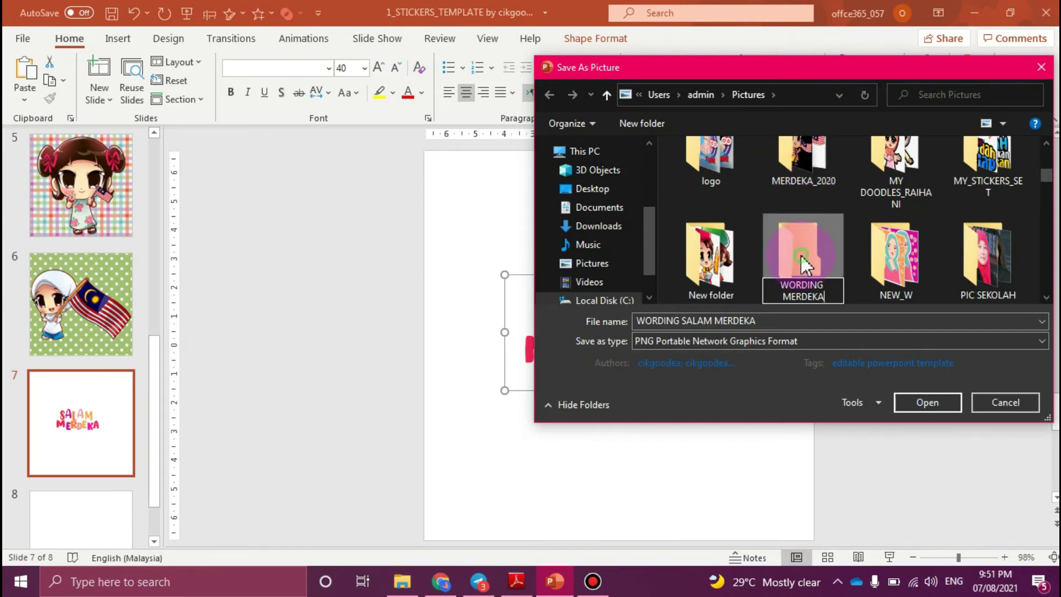
pyautogui.doubleClick(803, 220)
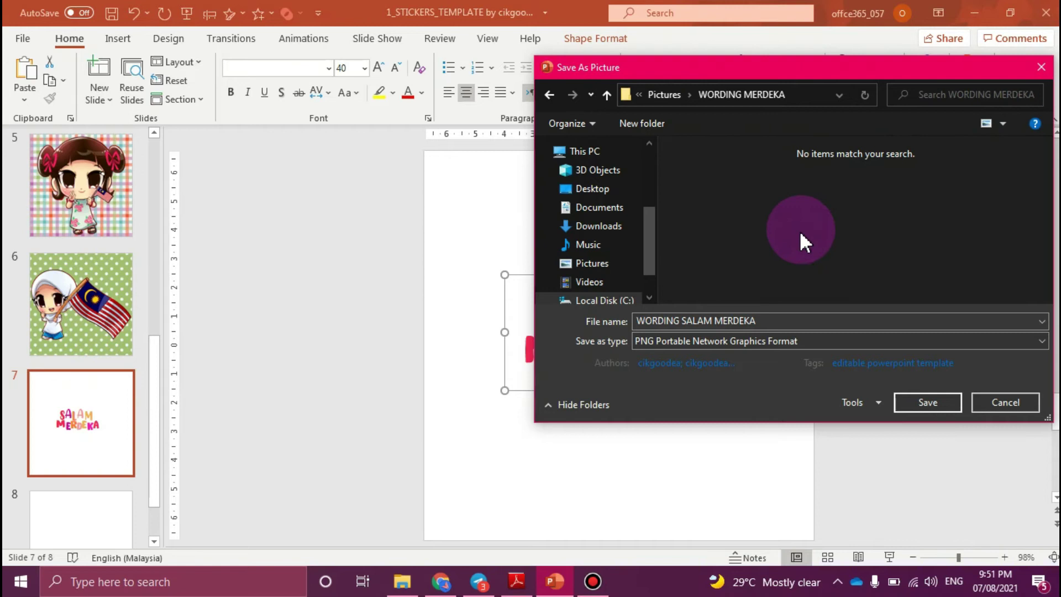
# Replace the picture's file name with 1, save it in the WORDING MERDEKA folder, and deselect the group.
pyautogui.tripleClick(638, 320)
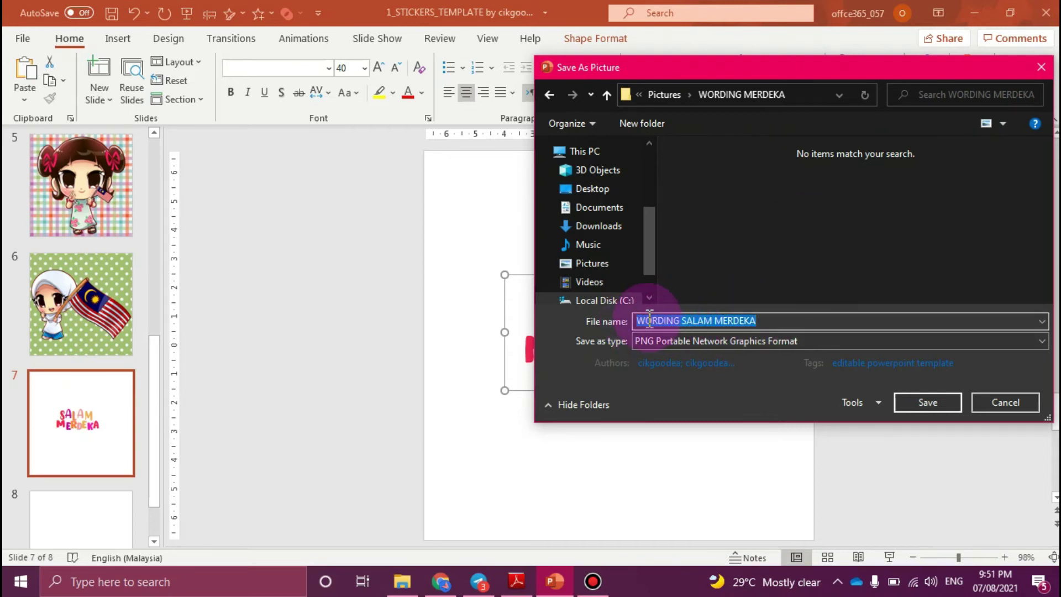
pyautogui.click(638, 320)
pyautogui.write('1')
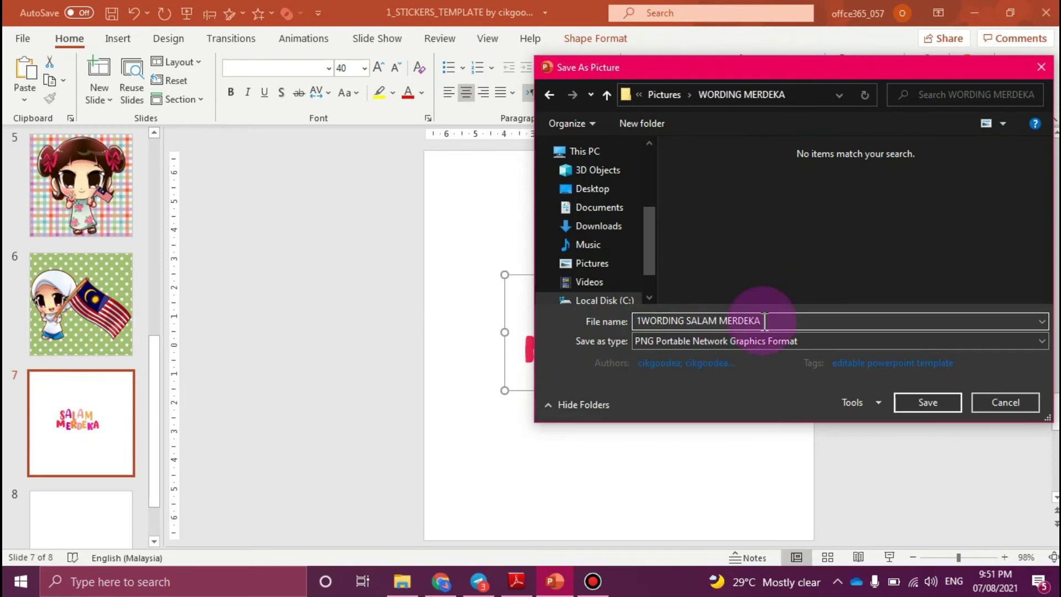
pyautogui.write('-')
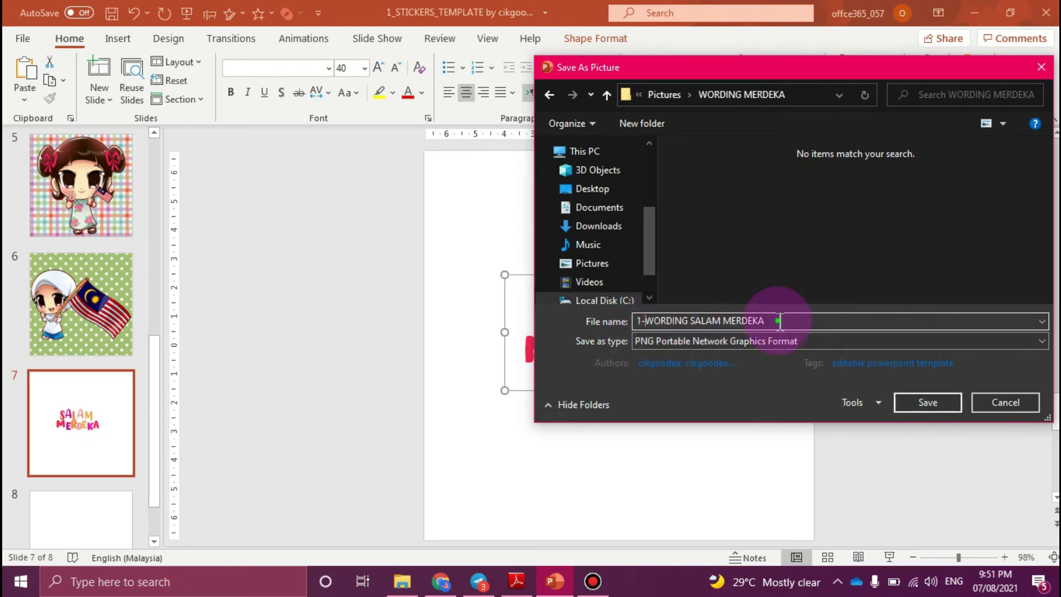
pyautogui.press('BackSpace')
pyautogui.press('BackSpace')
pyautogui.press('BackSpace')
pyautogui.press('BackSpace')
pyautogui.press('BackSpace')
pyautogui.press('BackSpace')
pyautogui.press('BackSpace')
pyautogui.press('BackSpace')
pyautogui.press('BackSpace')
pyautogui.press('BackSpace')
pyautogui.press('BackSpace')
pyautogui.press('BackSpace')
pyautogui.press('BackSpace')
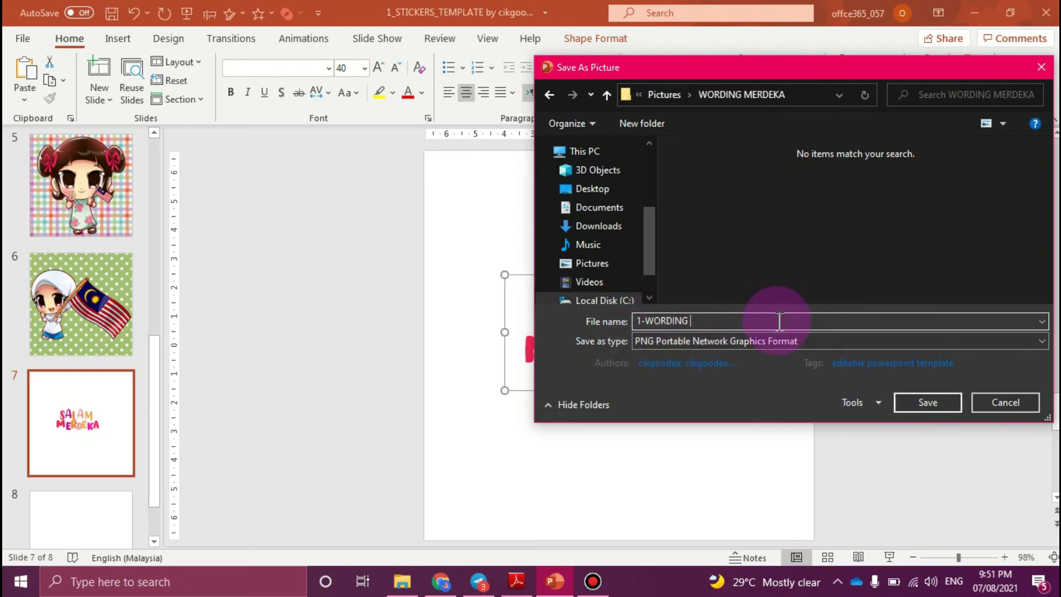
pyautogui.press('BackSpace')
pyautogui.press('BackSpace')
pyautogui.press('BackSpace')
pyautogui.press('BackSpace')
pyautogui.press('BackSpace')
pyautogui.press('BackSpace')
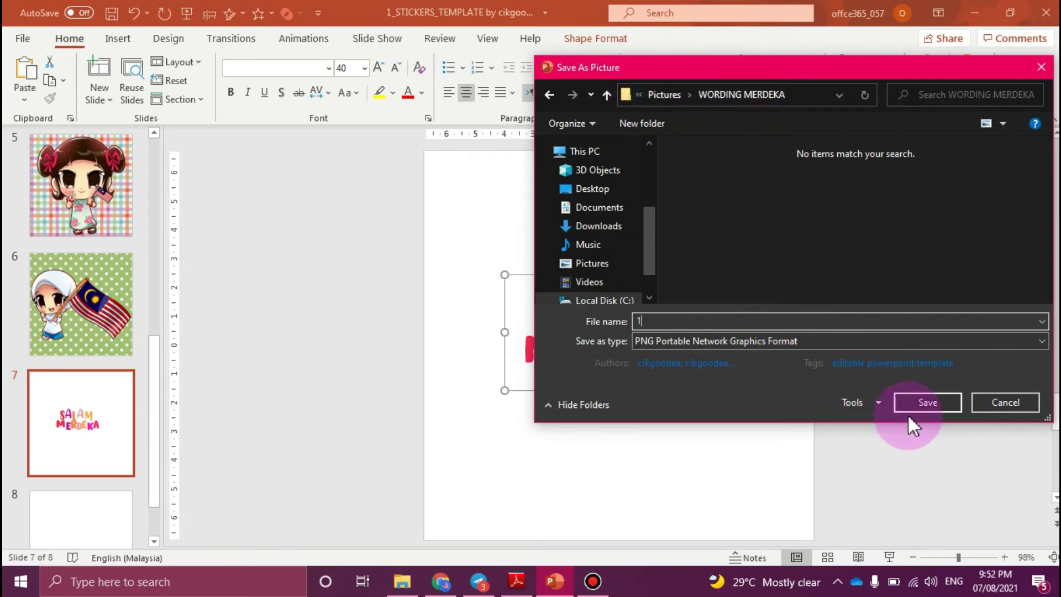
pyautogui.click(927, 406)
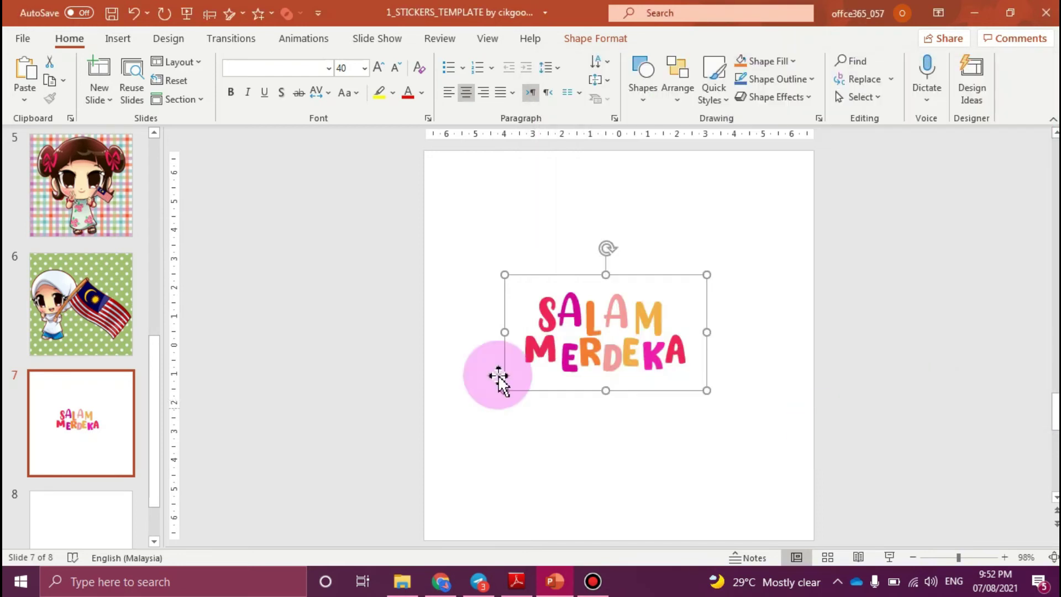
pyautogui.click(614, 228)
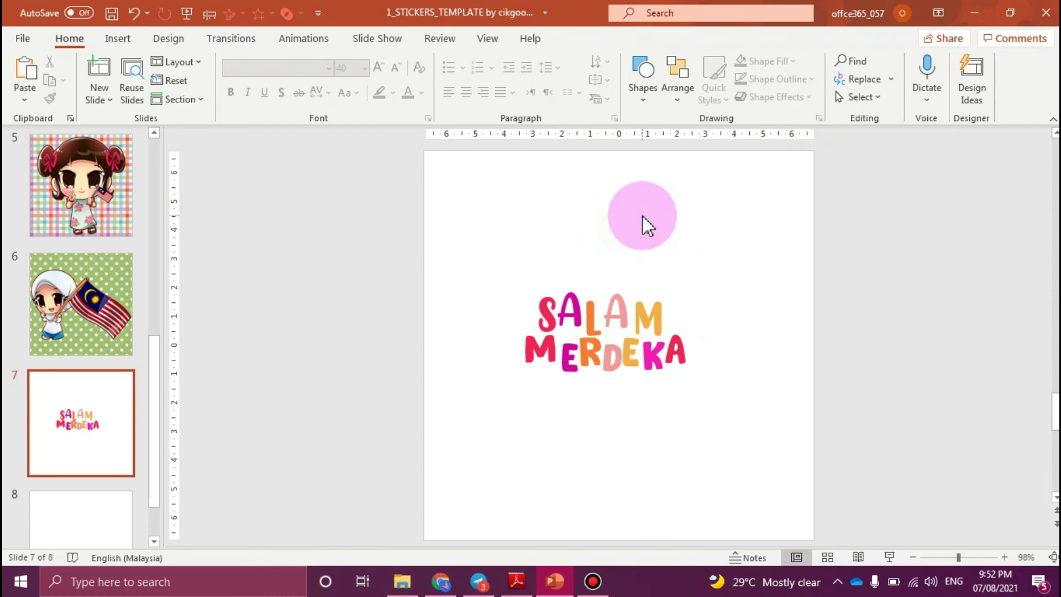
# Switch to File Explorer and view the saved picture 1 in the WORDING MERDEKA folder under Pictures.
pyautogui.click(402, 583)
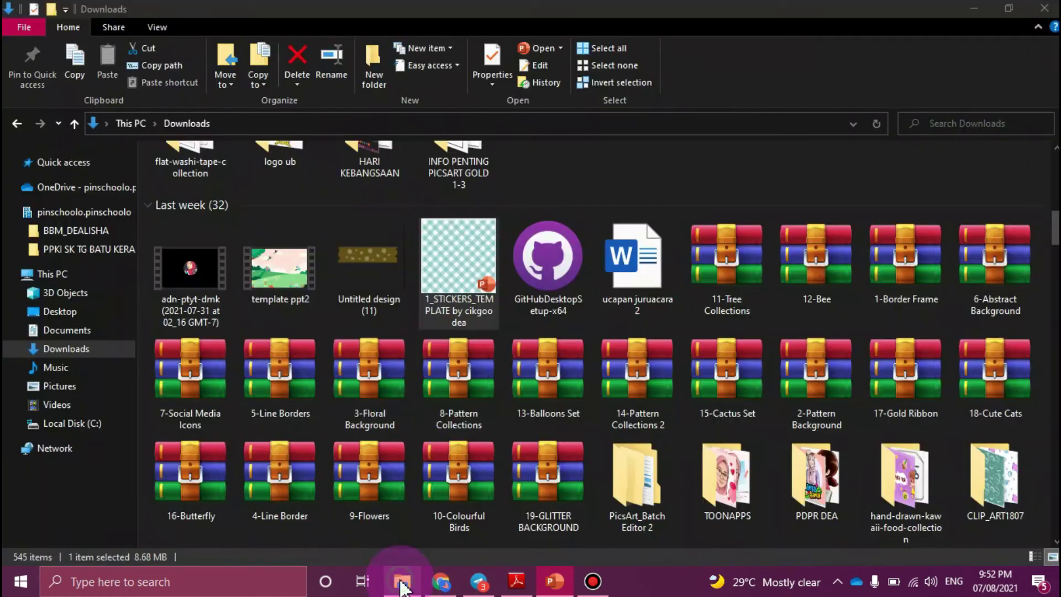
pyautogui.click(62, 387)
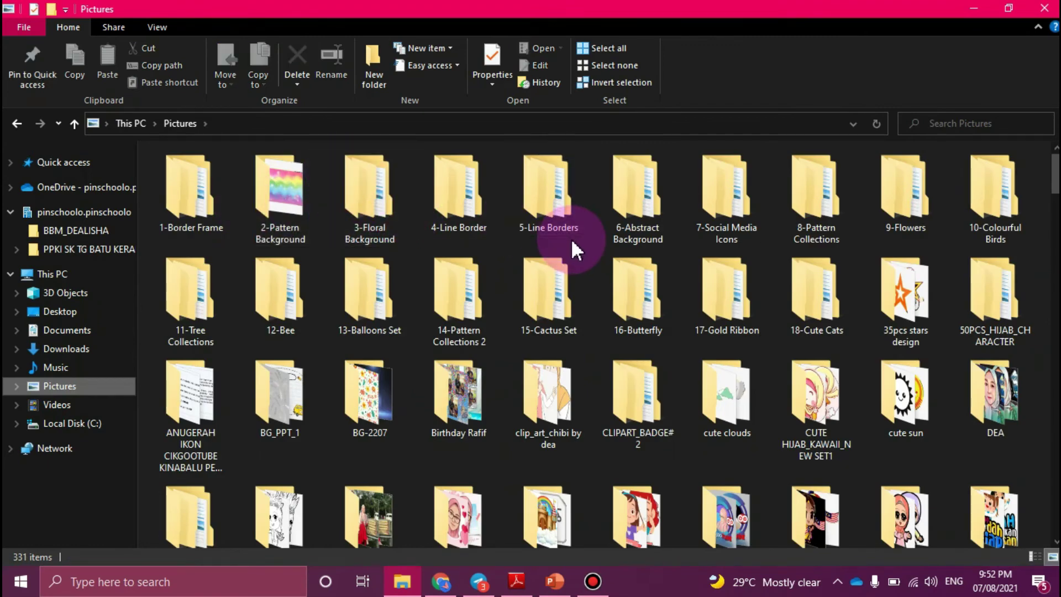
pyautogui.scroll(-2, 748, 332)
pyautogui.scroll(-3, 748, 332)
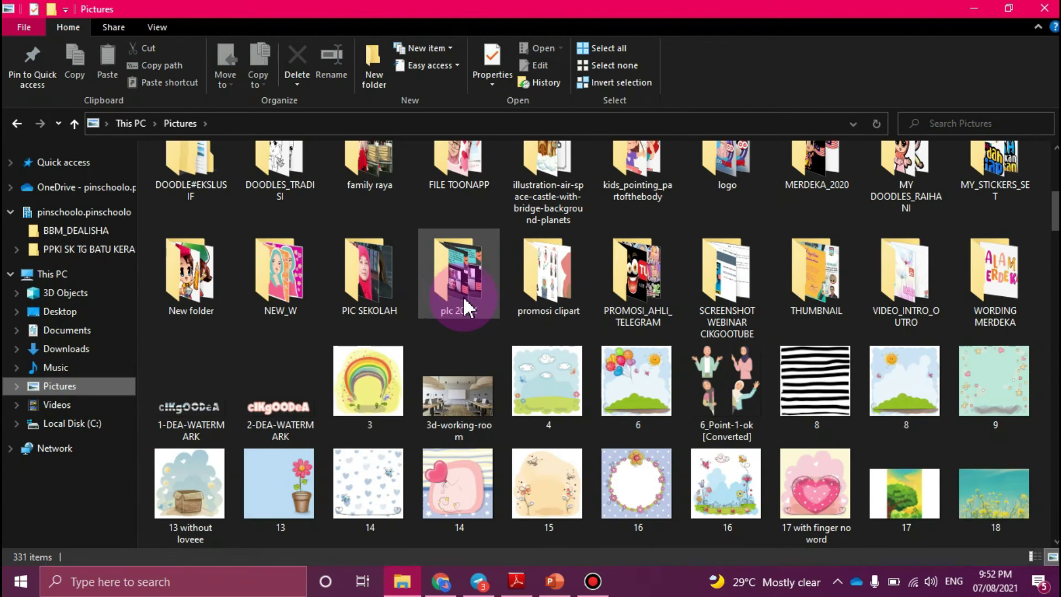
pyautogui.doubleClick(1009, 268)
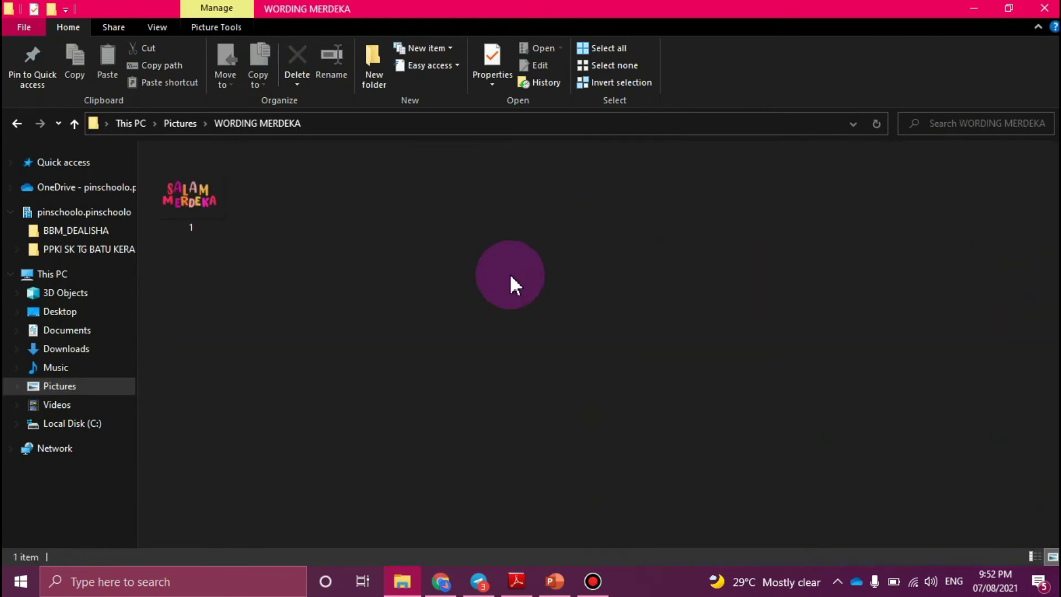
pyautogui.doubleClick(198, 187)
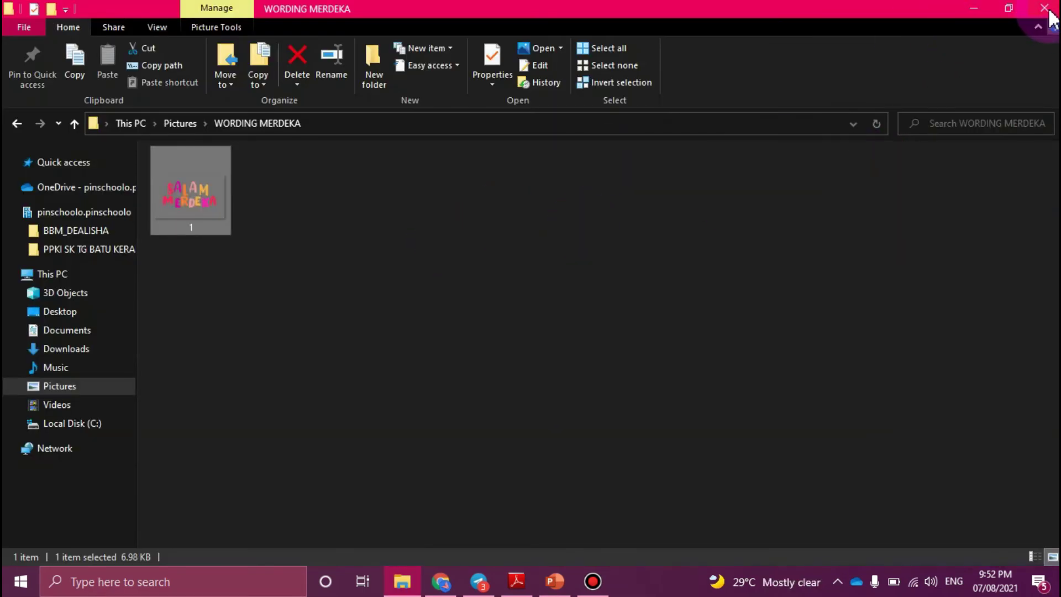
pyautogui.click(1048, 8)
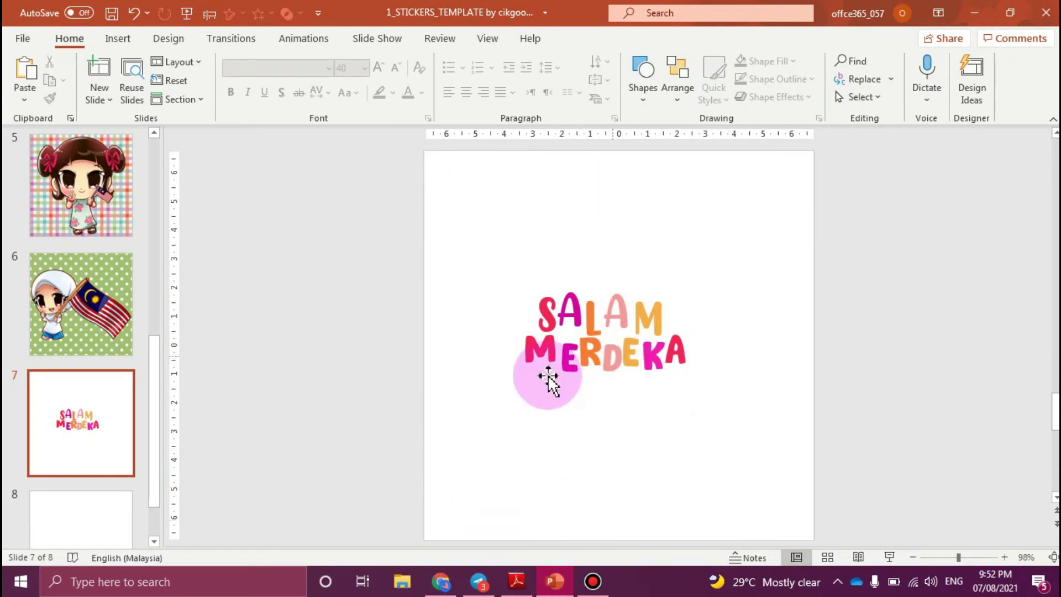
# Go to slide 1 and examine the flag-carrying boy and the watermark on his clothes up close.
pyautogui.scroll(8, 92, 234)
pyautogui.click(88, 204)
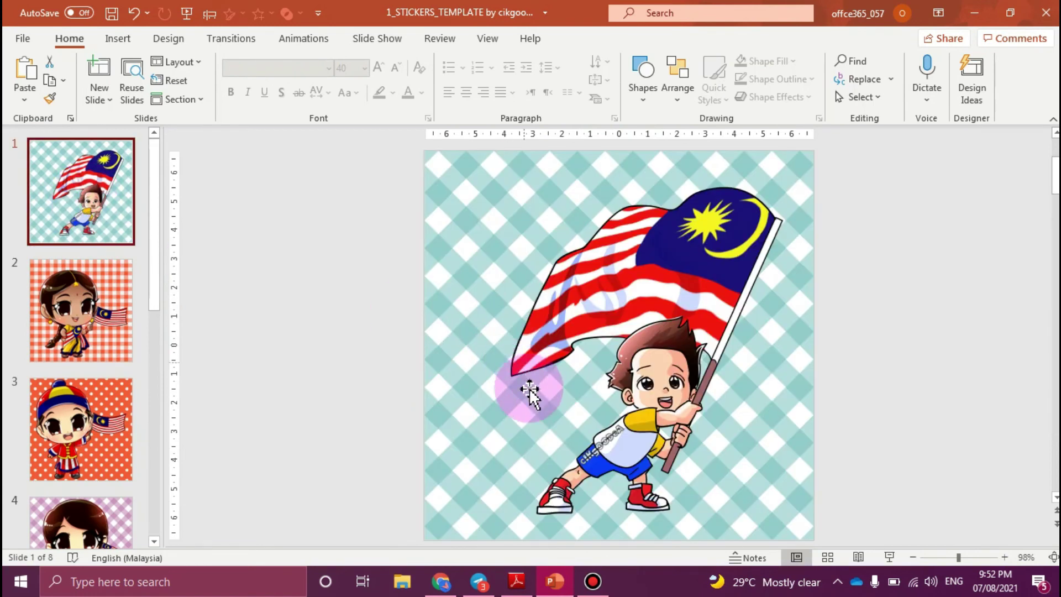
pyautogui.click(599, 445)
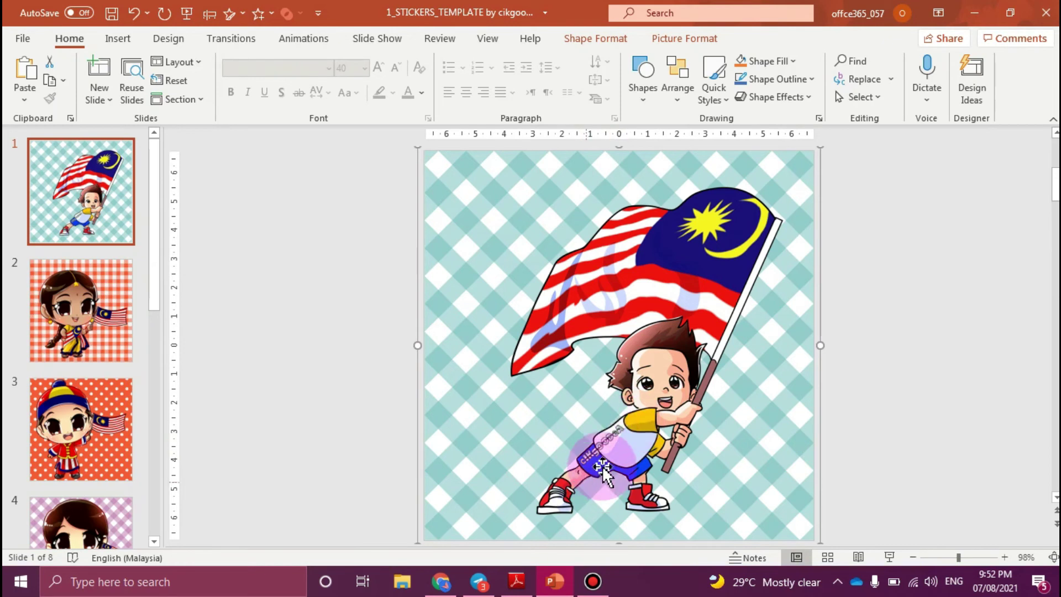
pyautogui.click(977, 556)
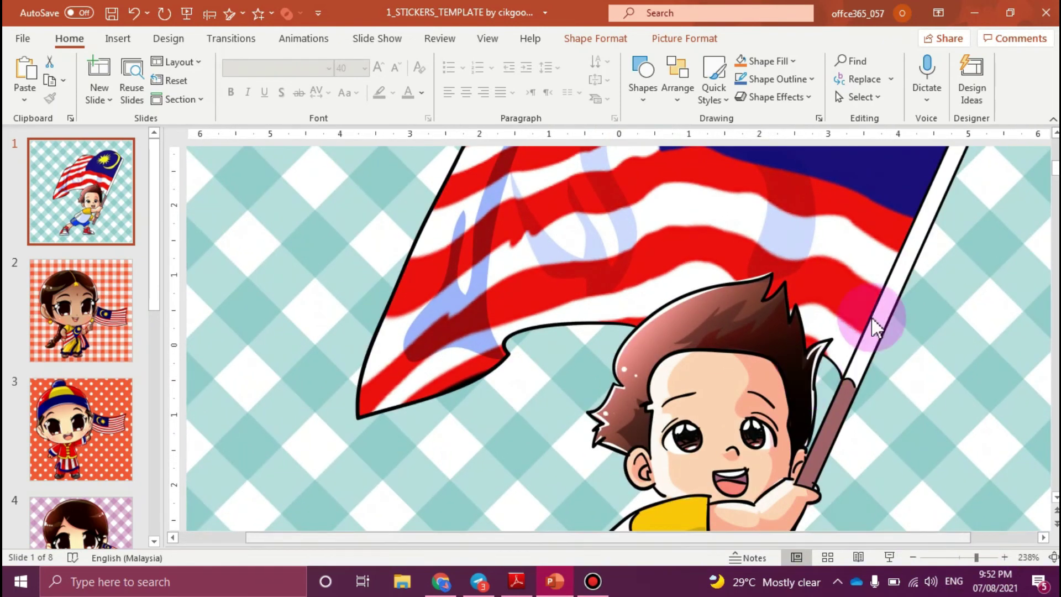
pyautogui.scroll(-5, 847, 376)
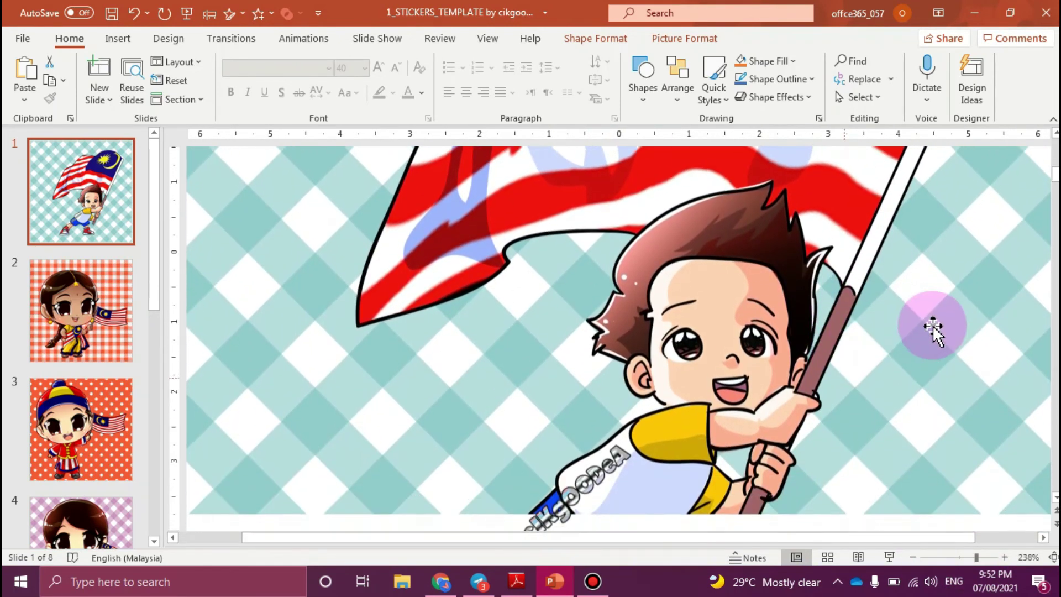
pyautogui.scroll(-3, 917, 326)
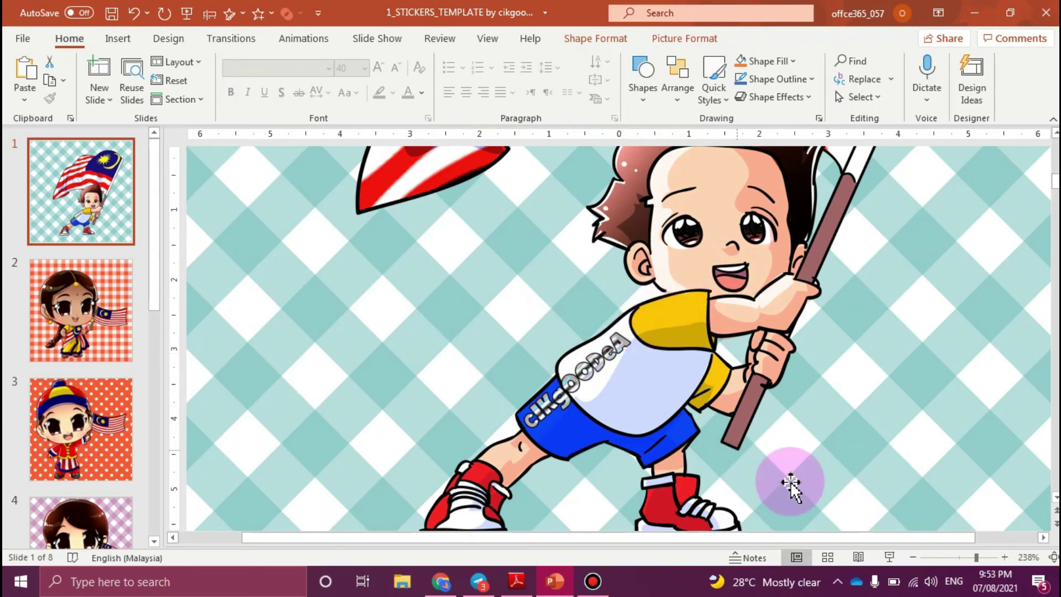
pyautogui.click(955, 558)
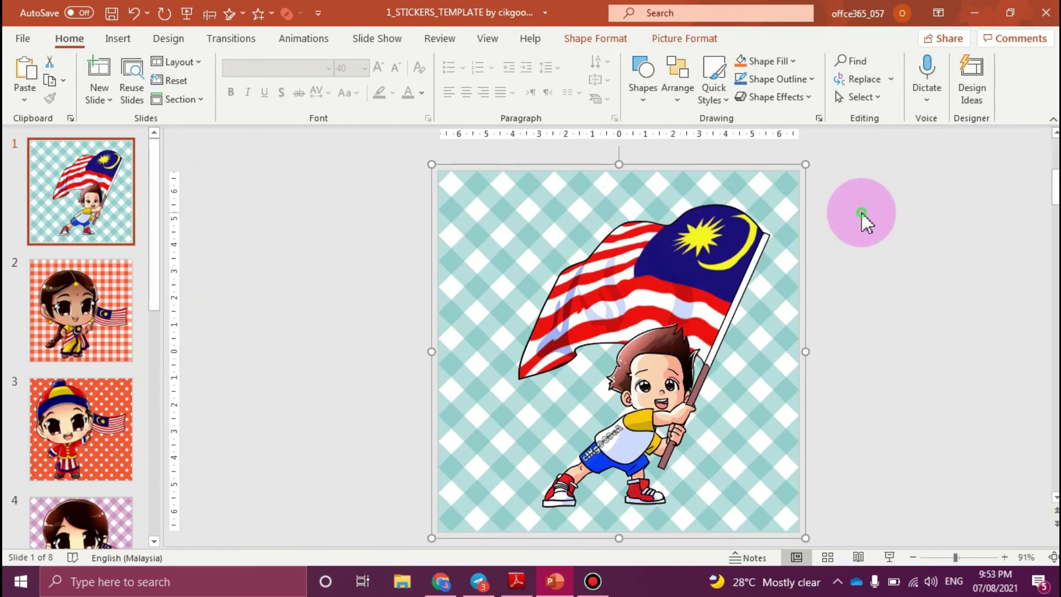
pyautogui.click(861, 213)
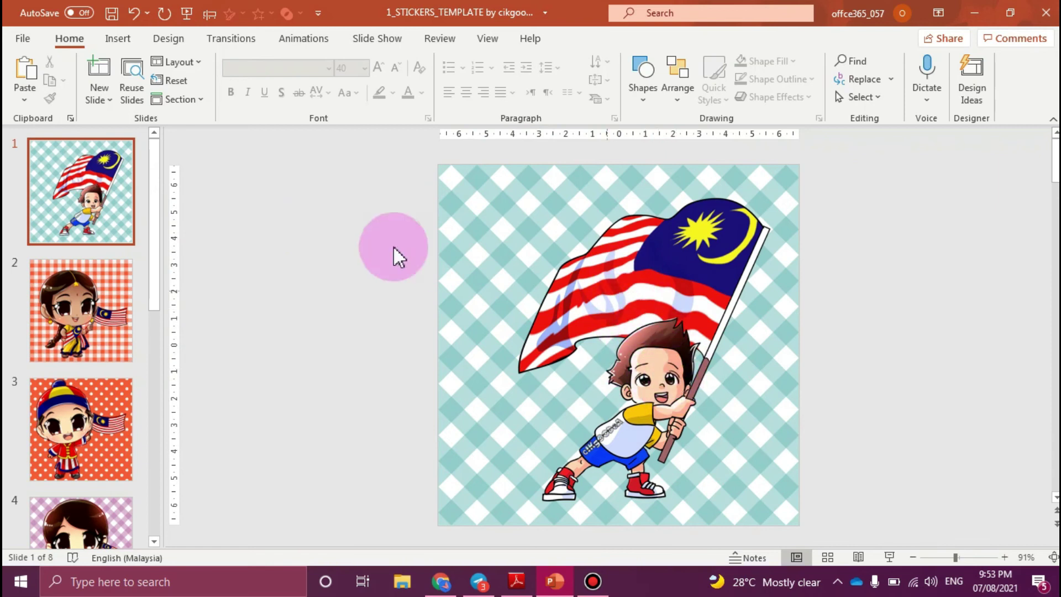
# Insert picture 1 from the WORDING MERDEKA folder in Pictures onto the flag-carrying boy's slide.
pyautogui.click(119, 40)
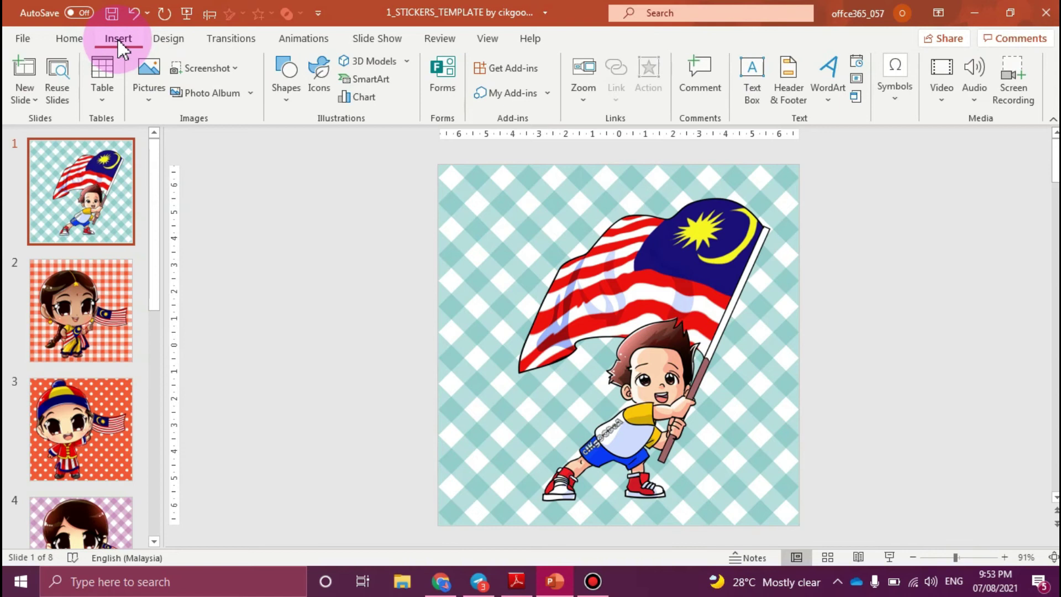
pyautogui.click(159, 102)
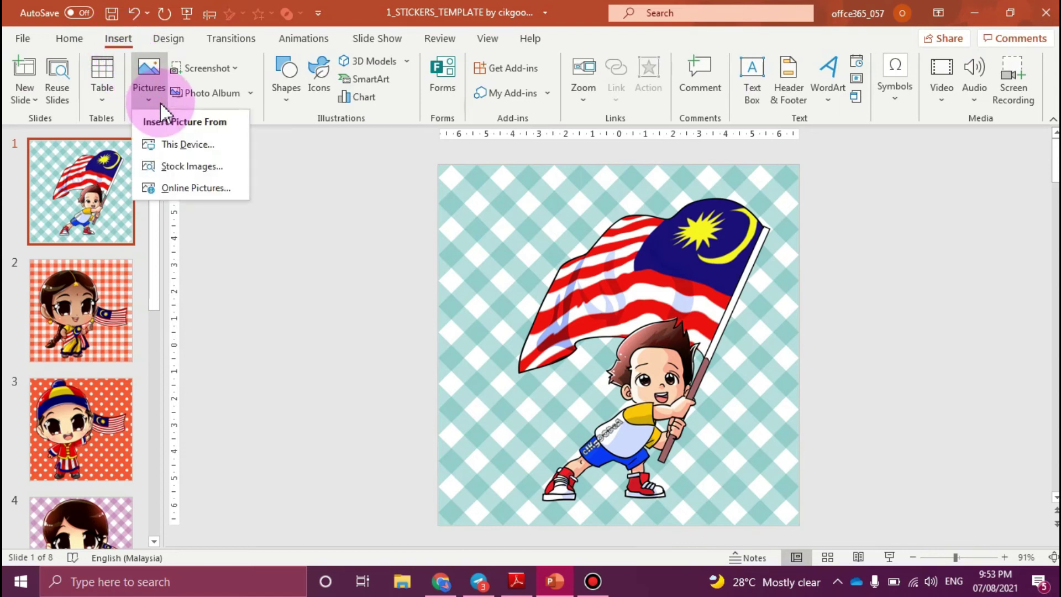
pyautogui.click(174, 139)
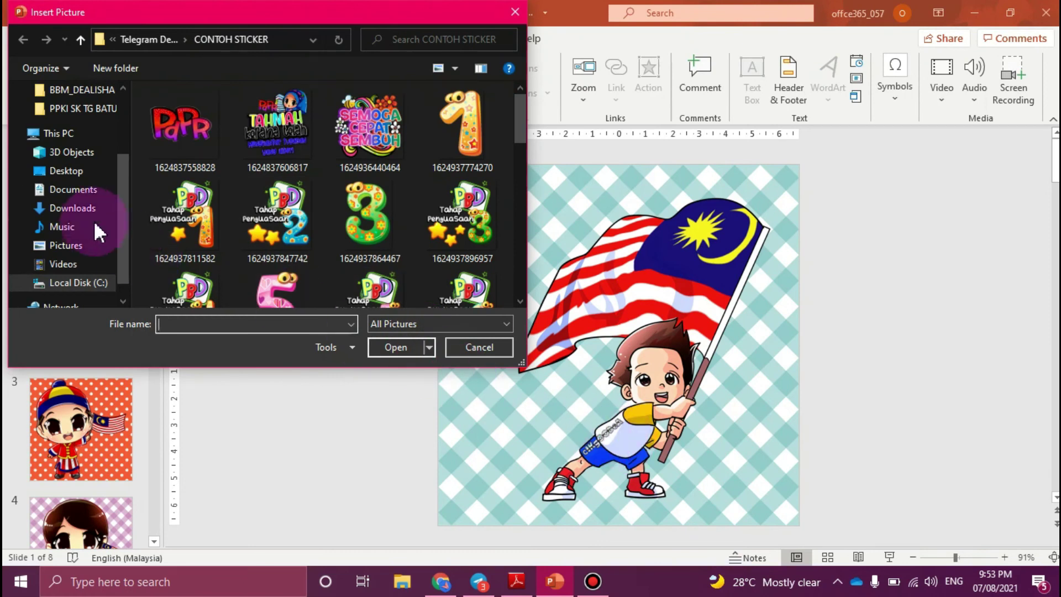
pyautogui.click(74, 248)
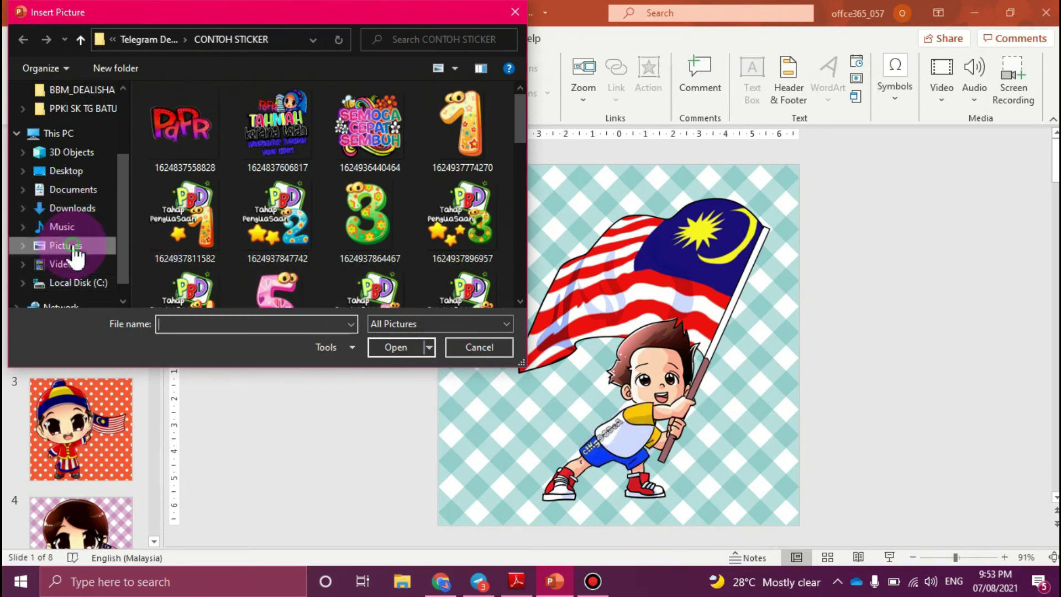
pyautogui.scroll(-3, 402, 188)
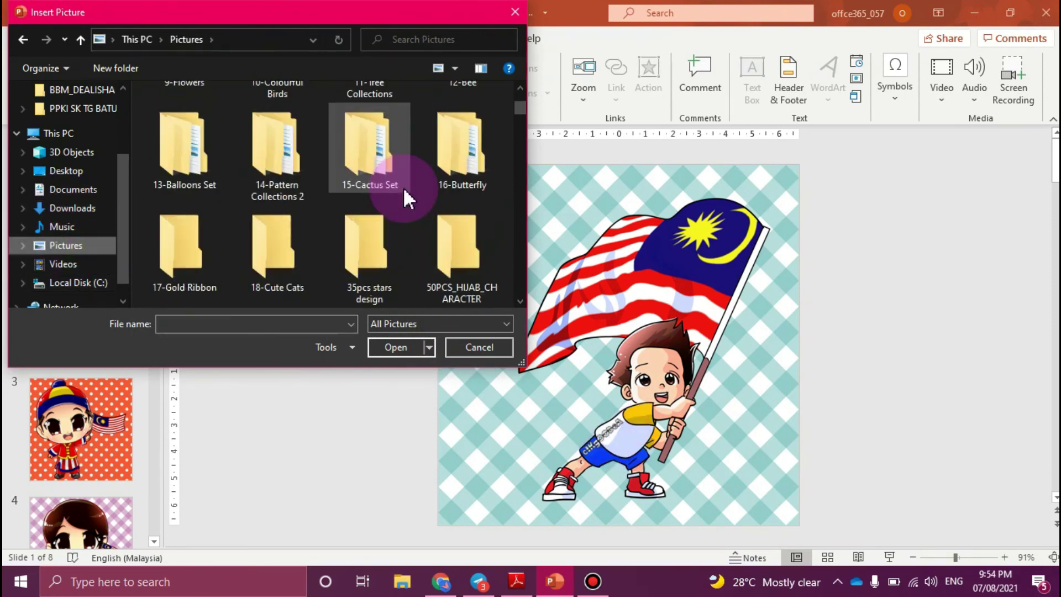
pyautogui.scroll(-5, 397, 189)
pyautogui.scroll(-3, 393, 194)
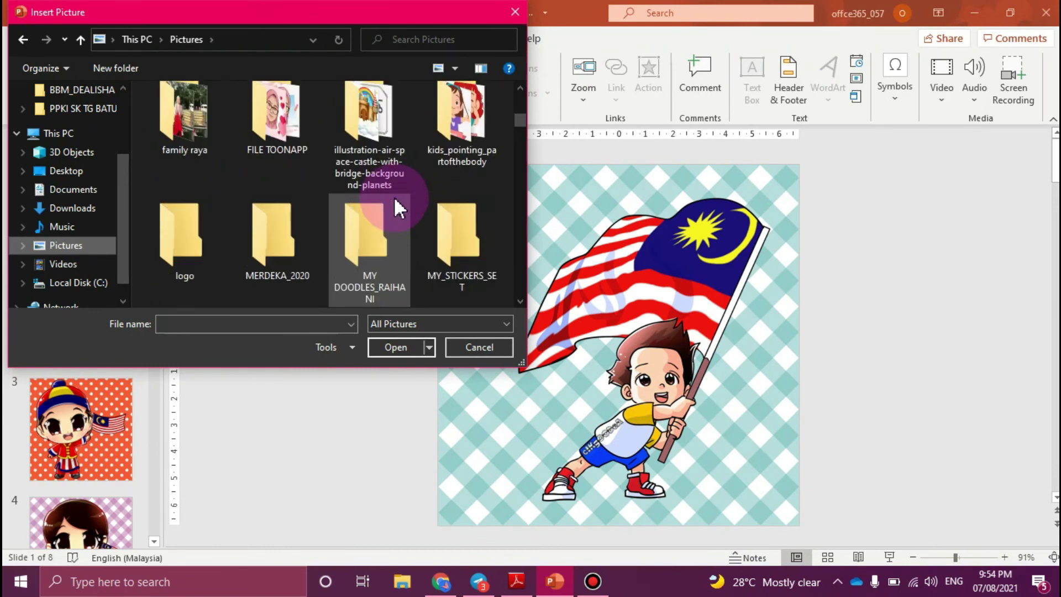
pyautogui.scroll(-5, 403, 200)
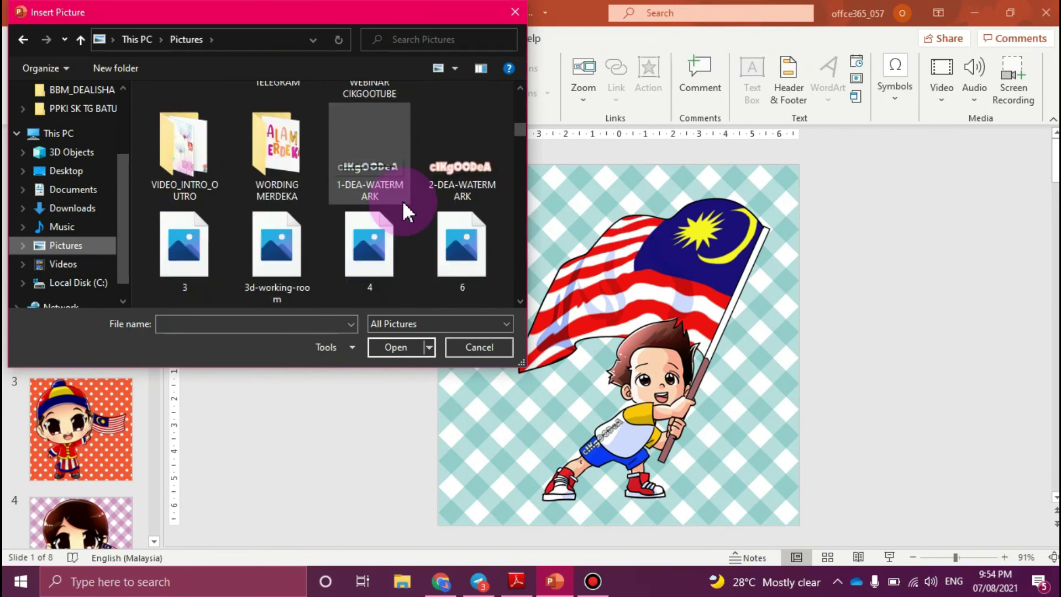
pyautogui.doubleClick(294, 135)
pyautogui.click(183, 136)
pyautogui.click(397, 347)
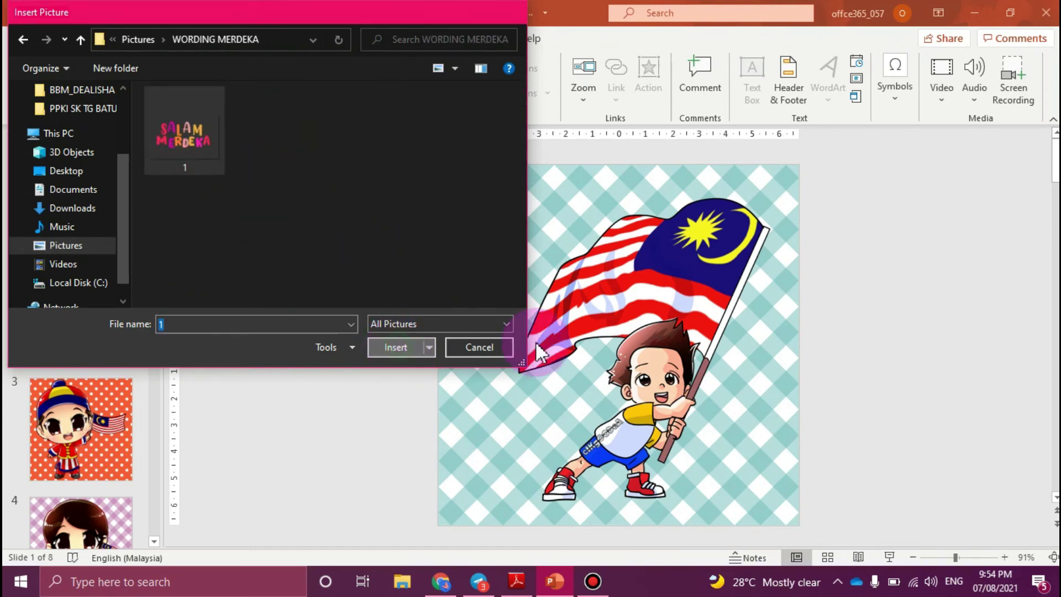
# Shrink the SALAM MERDEKA picture on slide 1, place it below the flag beside the boy's shirt, and deselect it.
pyautogui.moveTo(687, 319); pyautogui.dragTo(696, 457)
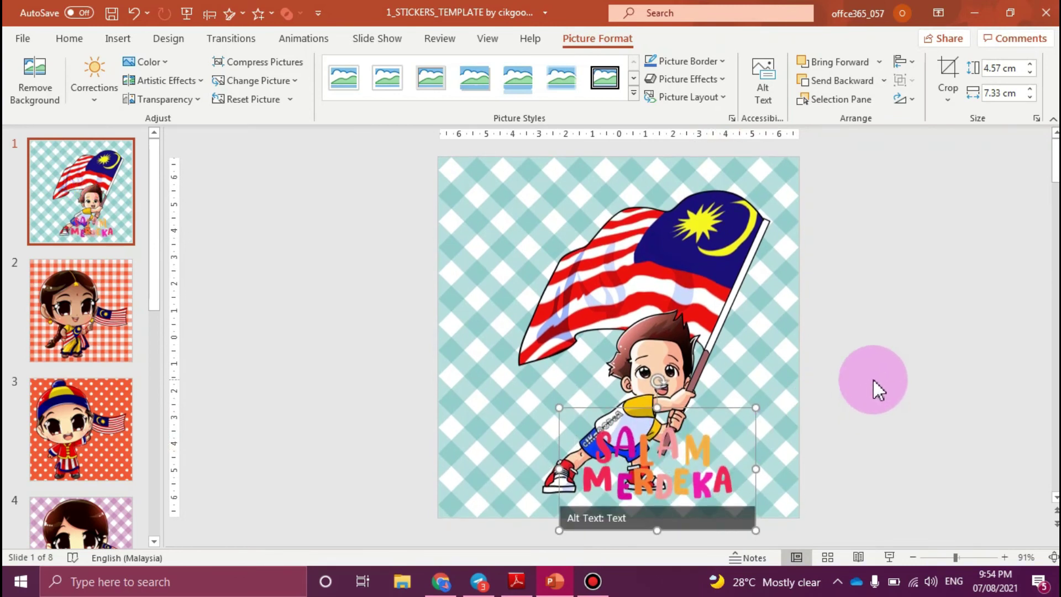
pyautogui.scroll(-3, 870, 385)
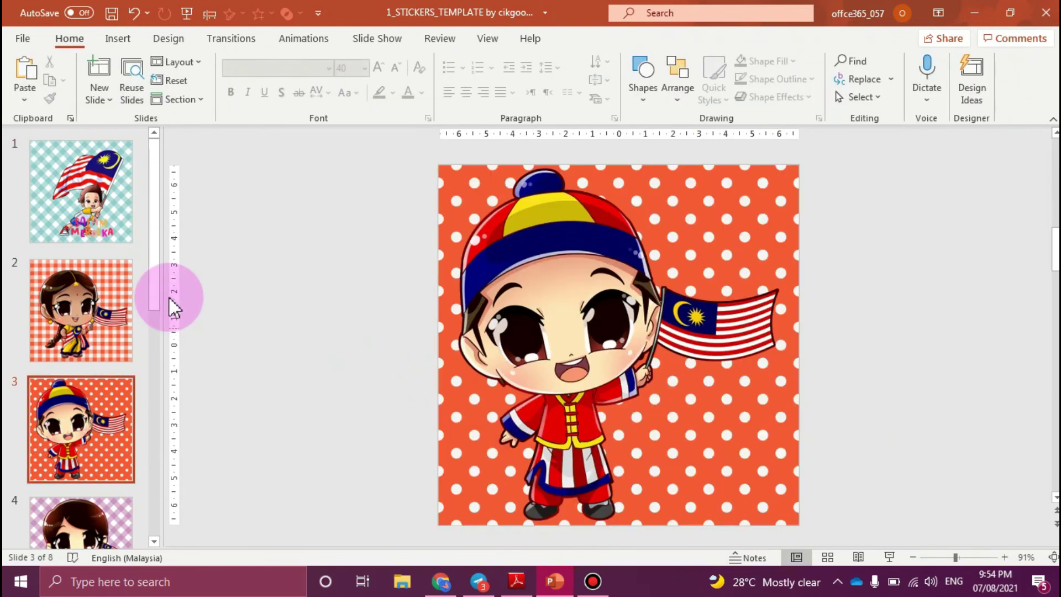
pyautogui.click(112, 227)
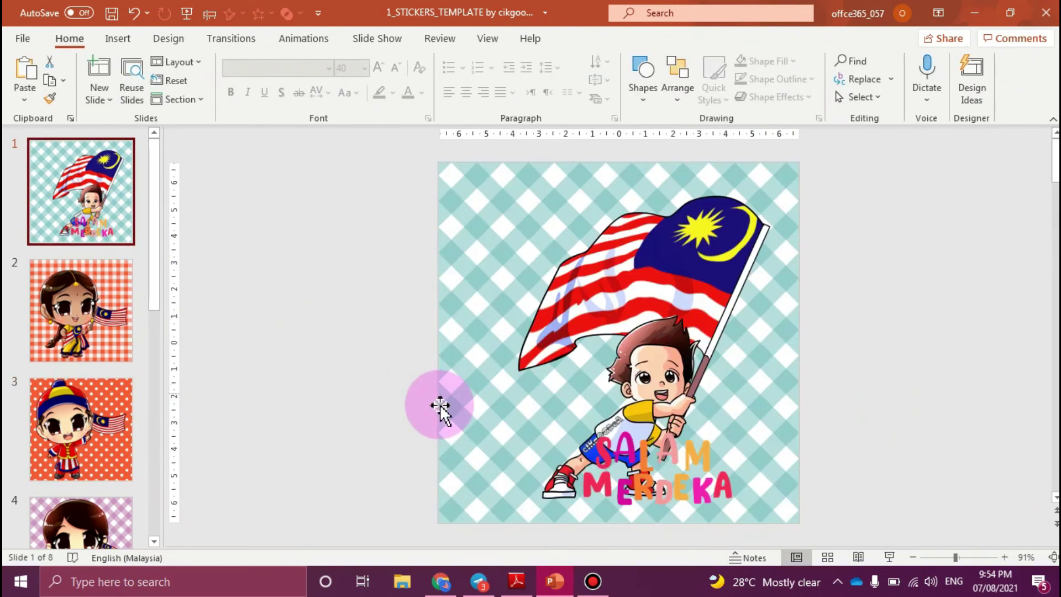
pyautogui.click(665, 462)
pyautogui.moveTo(714, 422); pyautogui.dragTo(547, 369)
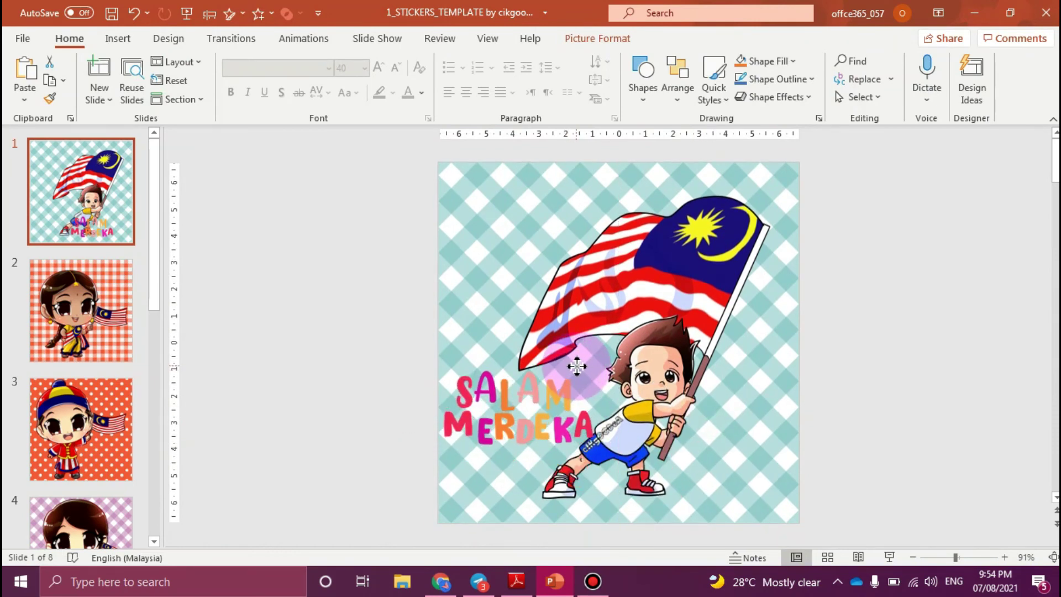
pyautogui.moveTo(614, 353); pyautogui.dragTo(584, 409)
pyautogui.click(856, 356)
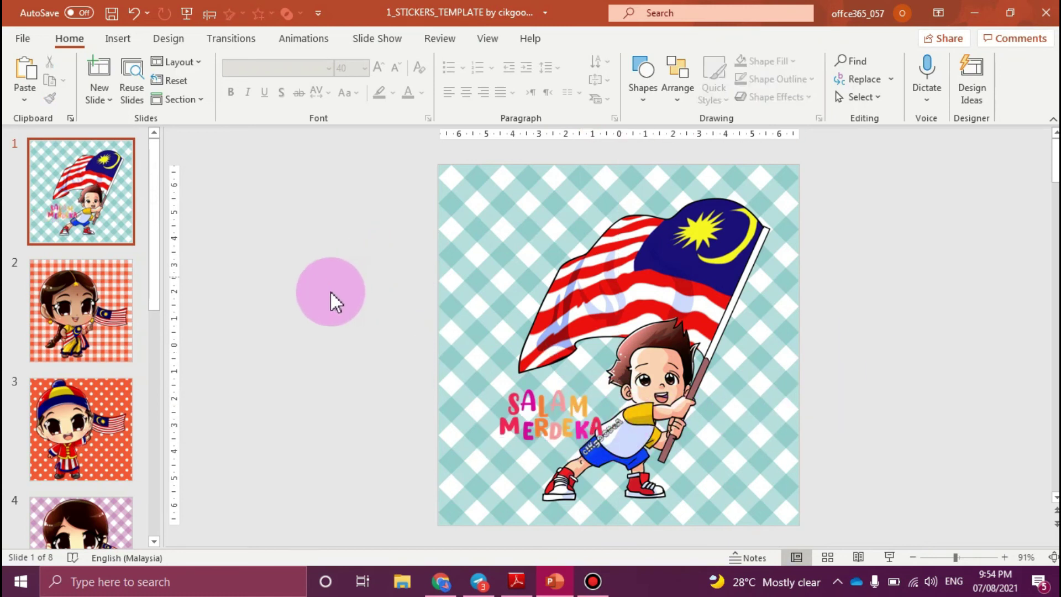
# Go to slide 7 and give the letters of the grouped SALAM MERDEKA wording a black text outline.
pyautogui.scroll(-5, 101, 350)
pyautogui.click(105, 350)
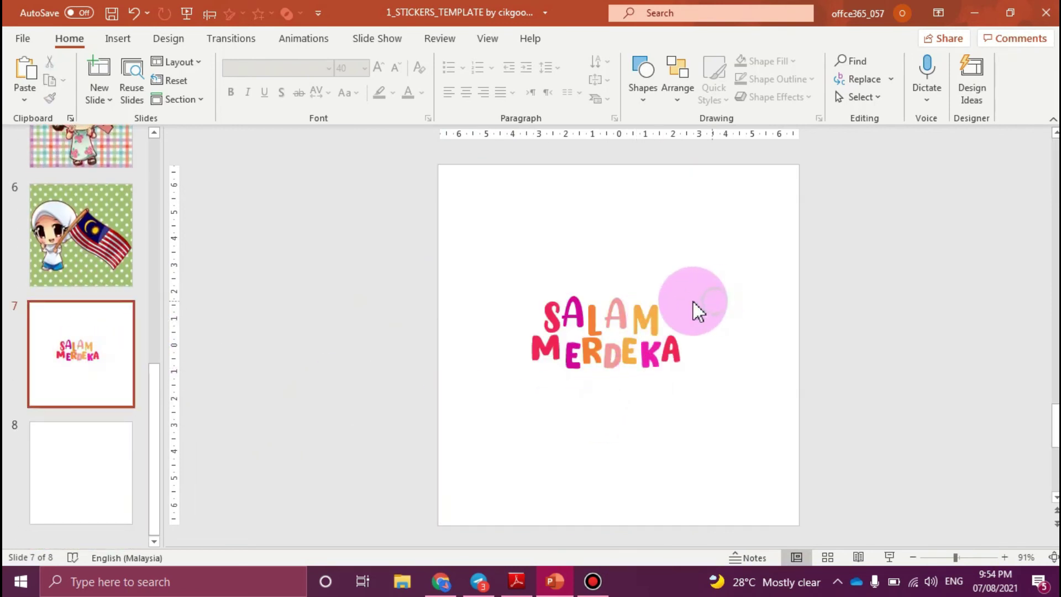
pyautogui.doubleClick(654, 305)
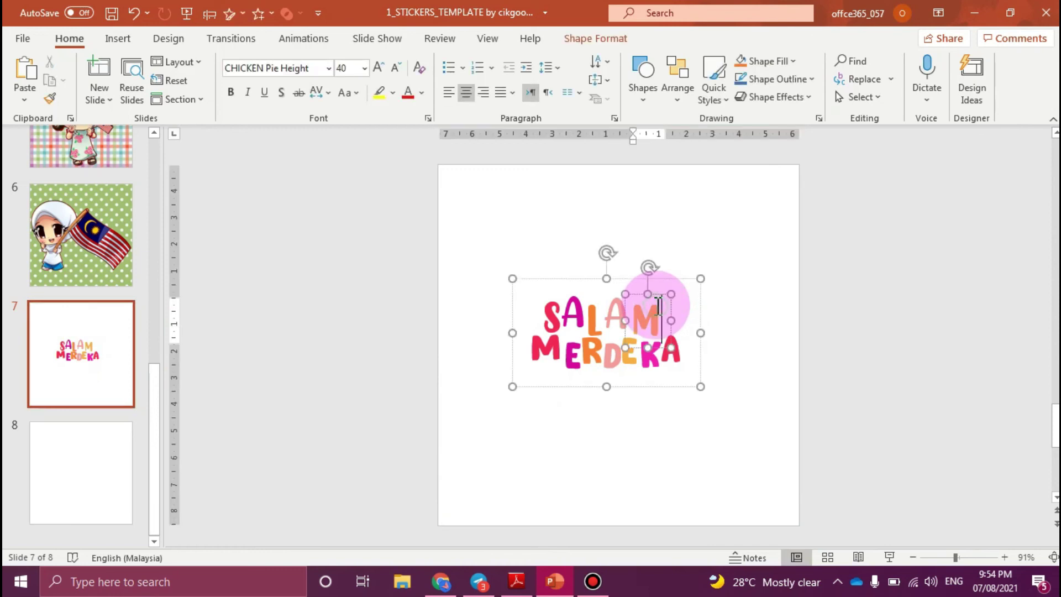
pyautogui.click(681, 279)
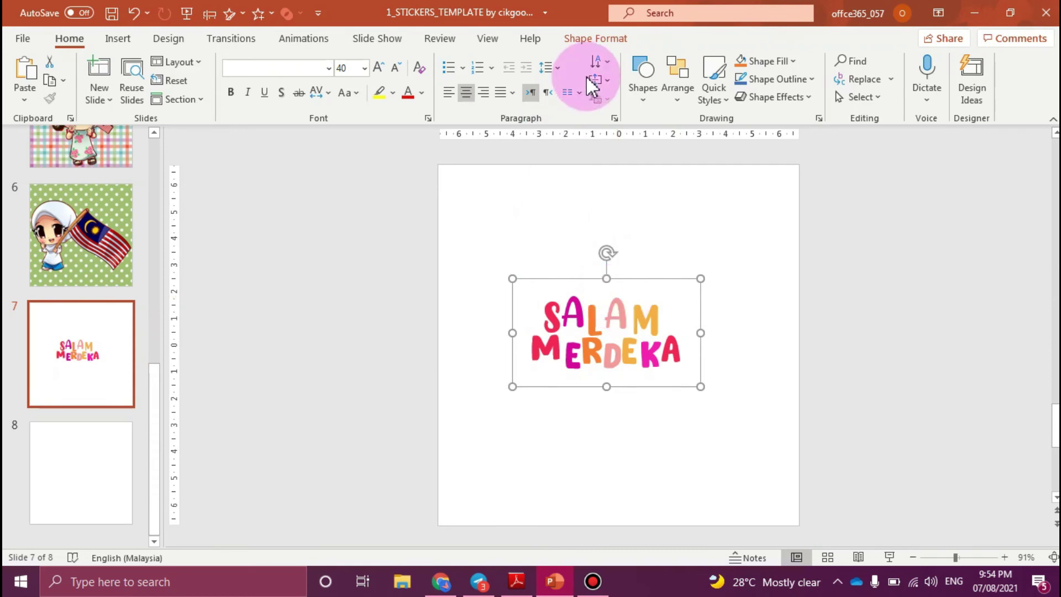
pyautogui.click(584, 44)
pyautogui.click(681, 76)
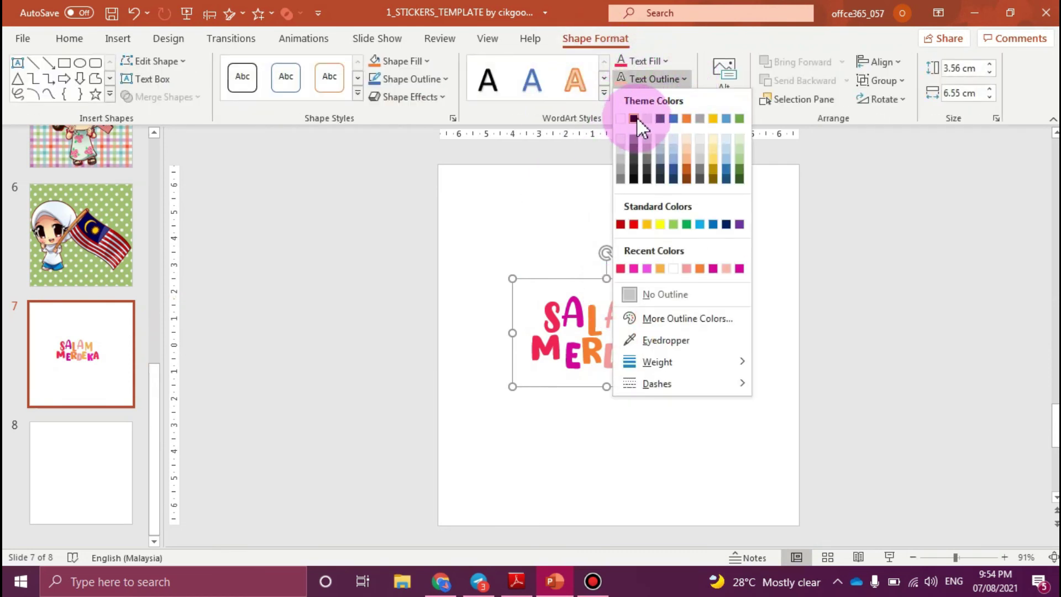
pyautogui.click(634, 118)
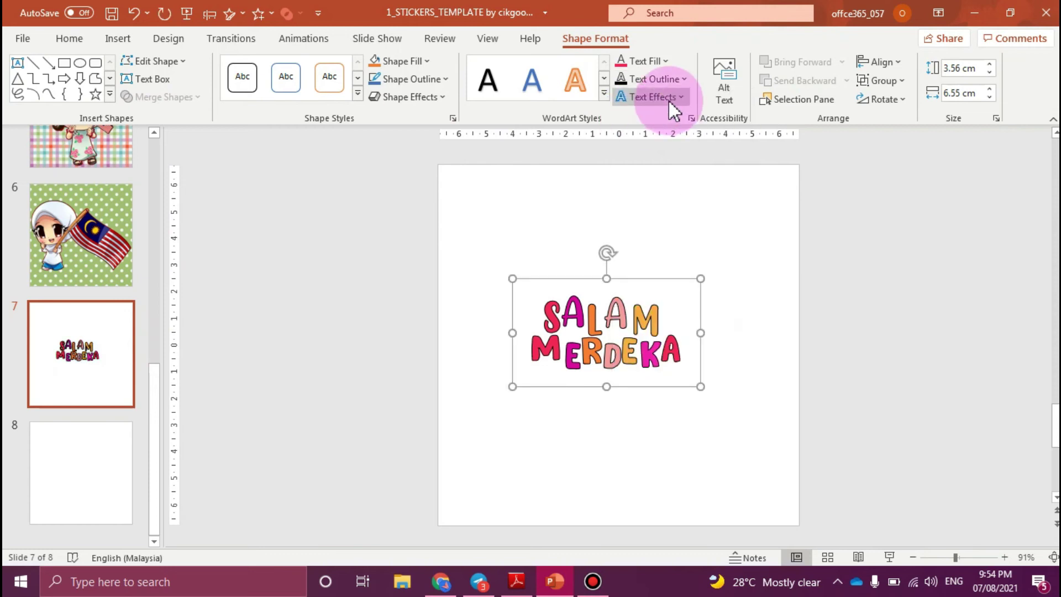
# Set the wording's text outline weight to 1½ pt and deselect the group.
pyautogui.click(681, 75)
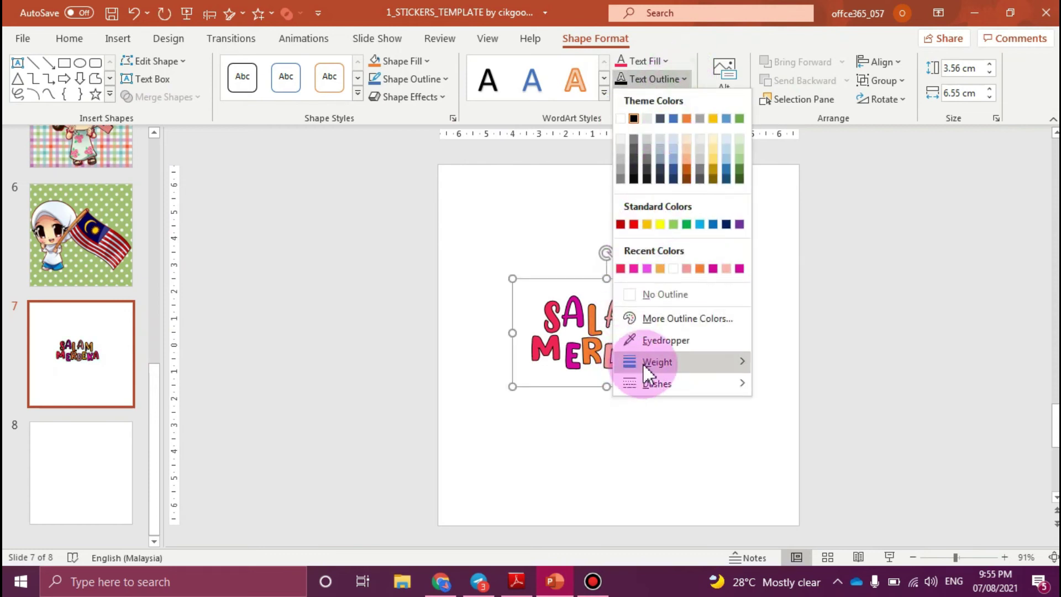
pyautogui.moveTo(744, 361)
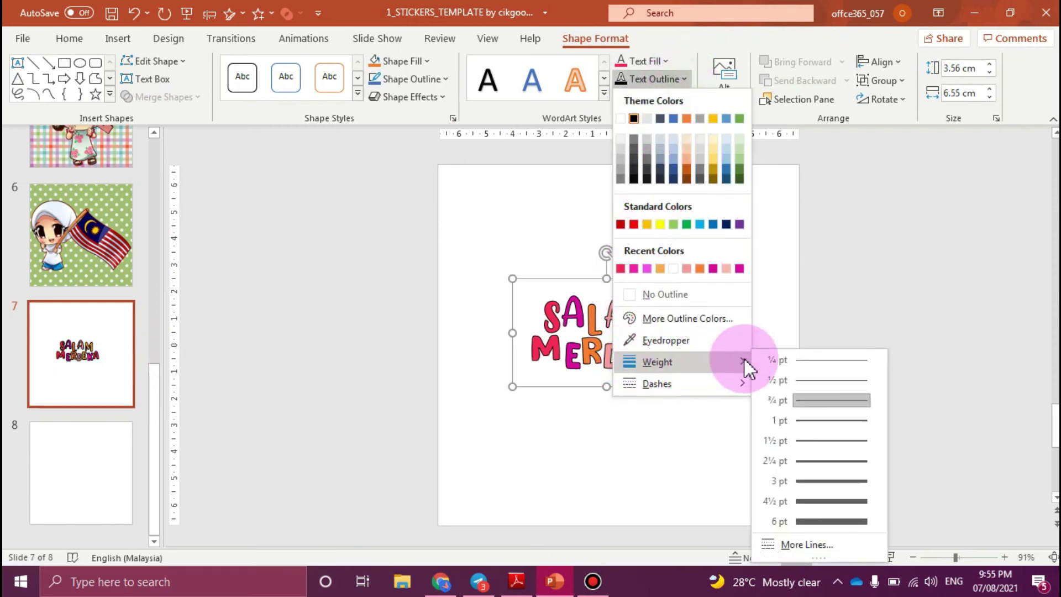
pyautogui.click(831, 436)
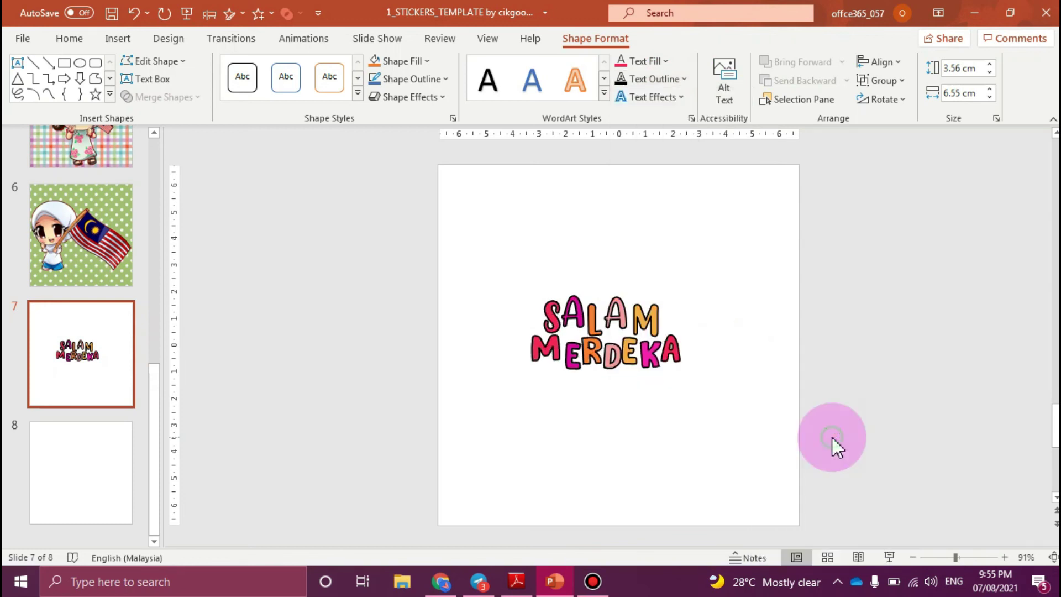
pyautogui.click(832, 437)
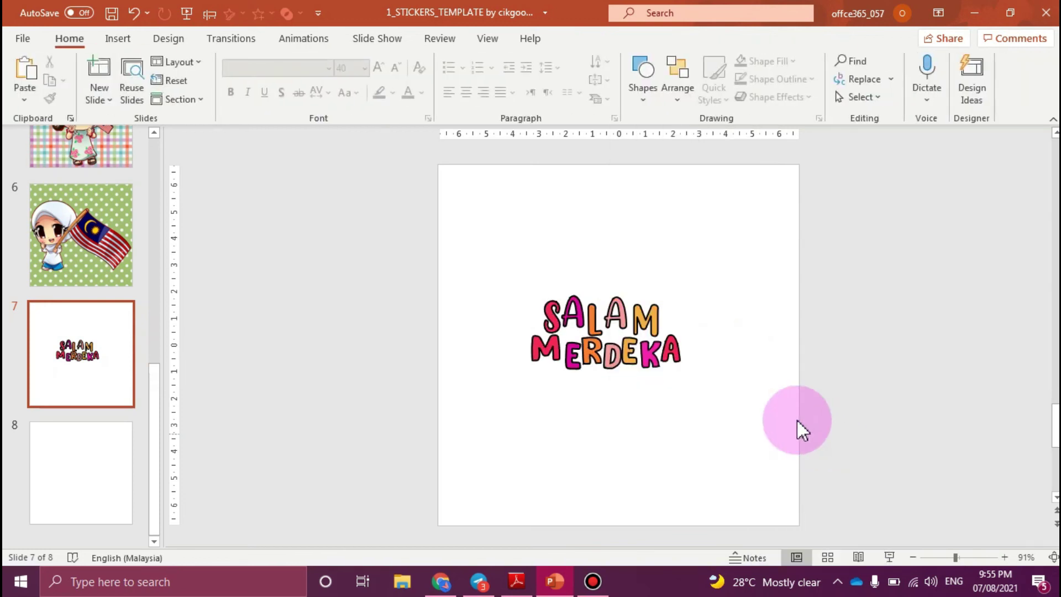
# Save the outlined SALAM MERDEKA group as a PNG picture named 2 in the WORDING MERDEKA folder and deselect it.
pyautogui.click(641, 304)
pyautogui.click(667, 301)
pyautogui.click(681, 281)
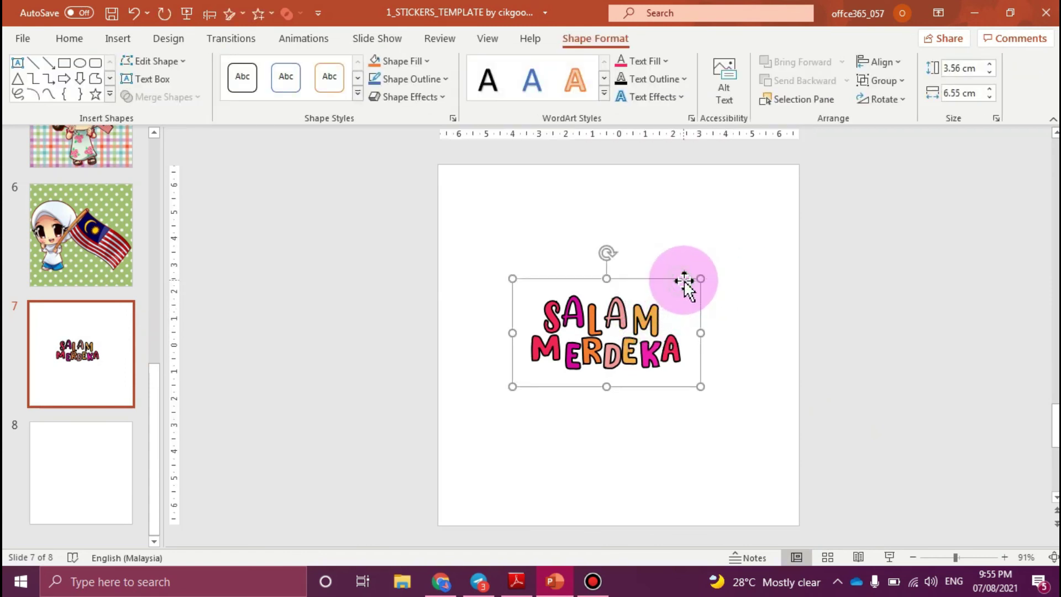
pyautogui.click(630, 287)
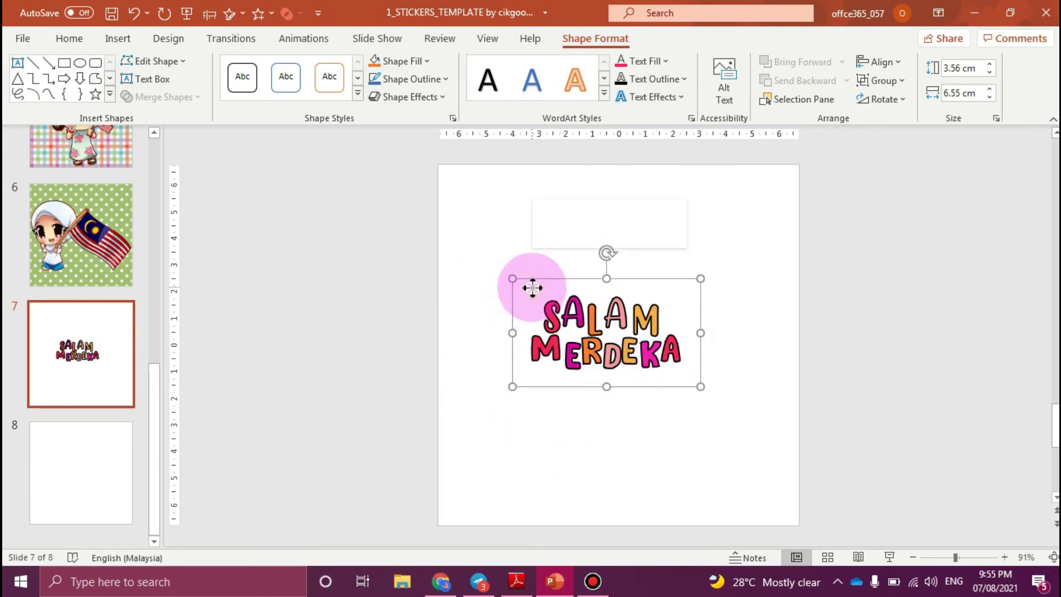
pyautogui.rightClick(534, 312)
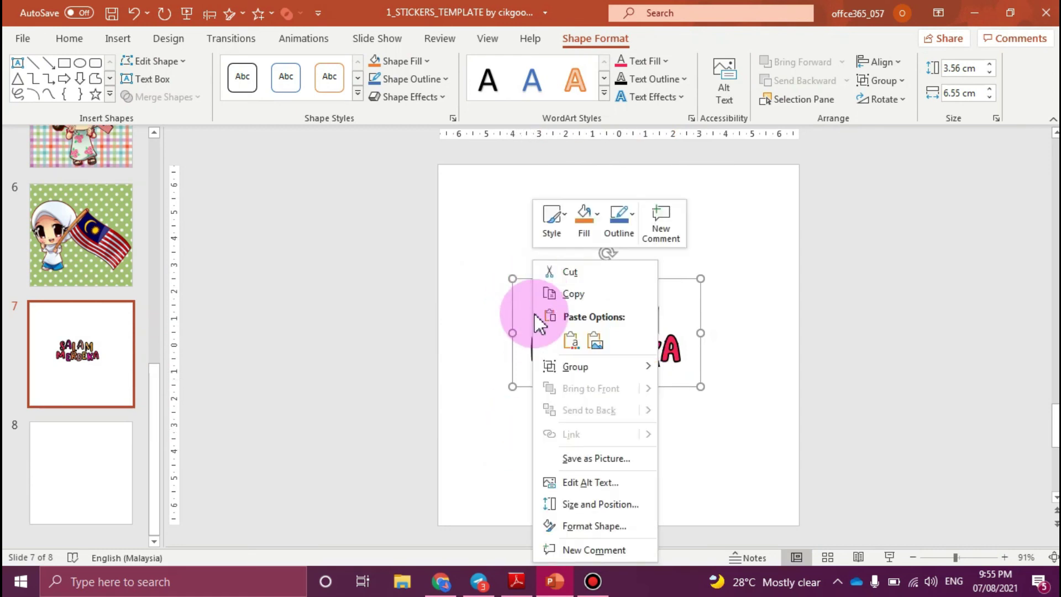
pyautogui.click(584, 457)
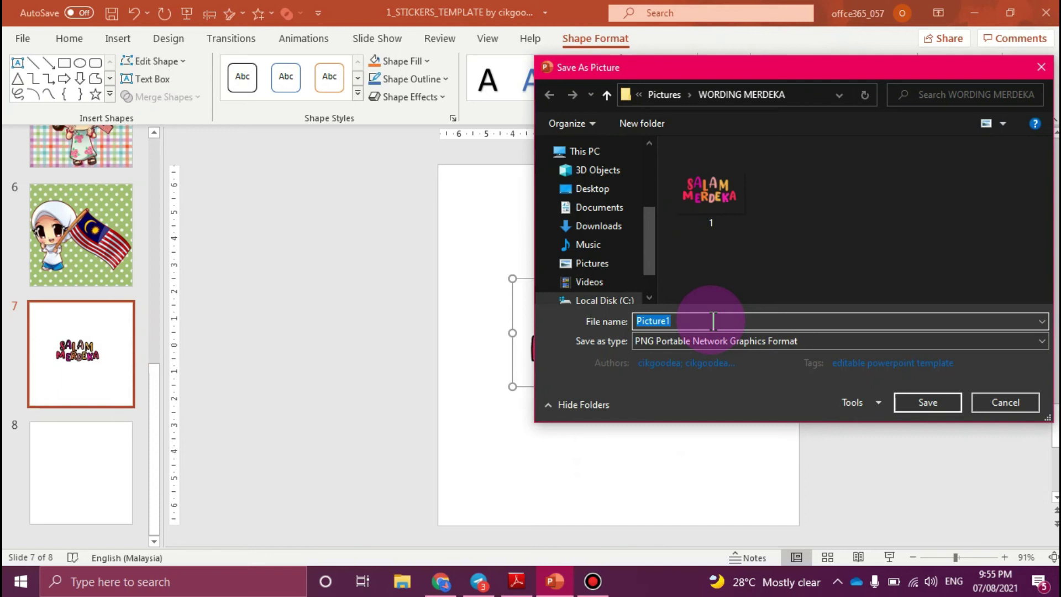
pyautogui.write('2')
pyautogui.click(917, 398)
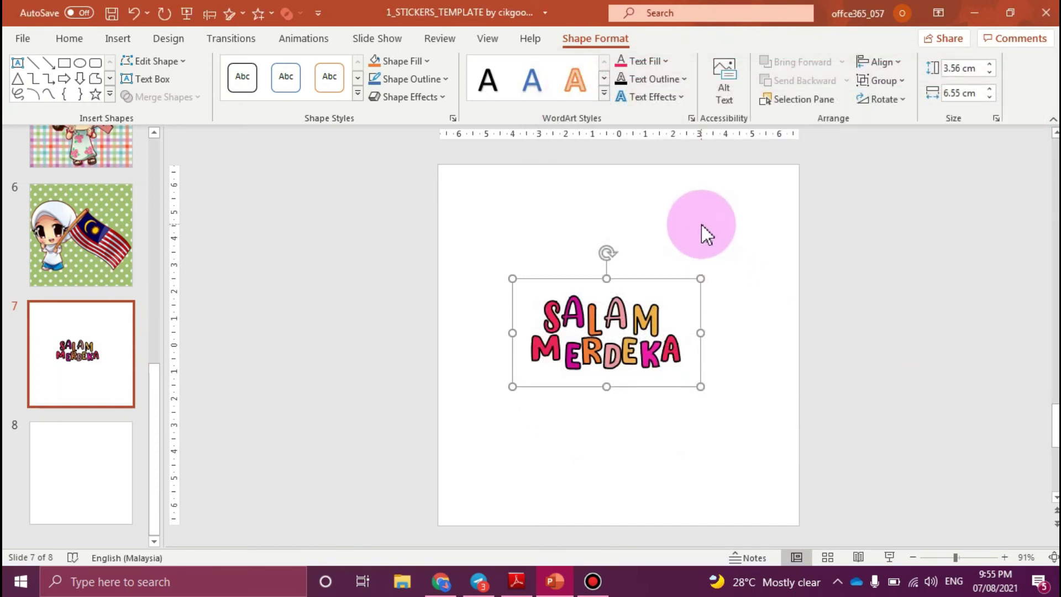
pyautogui.click(701, 224)
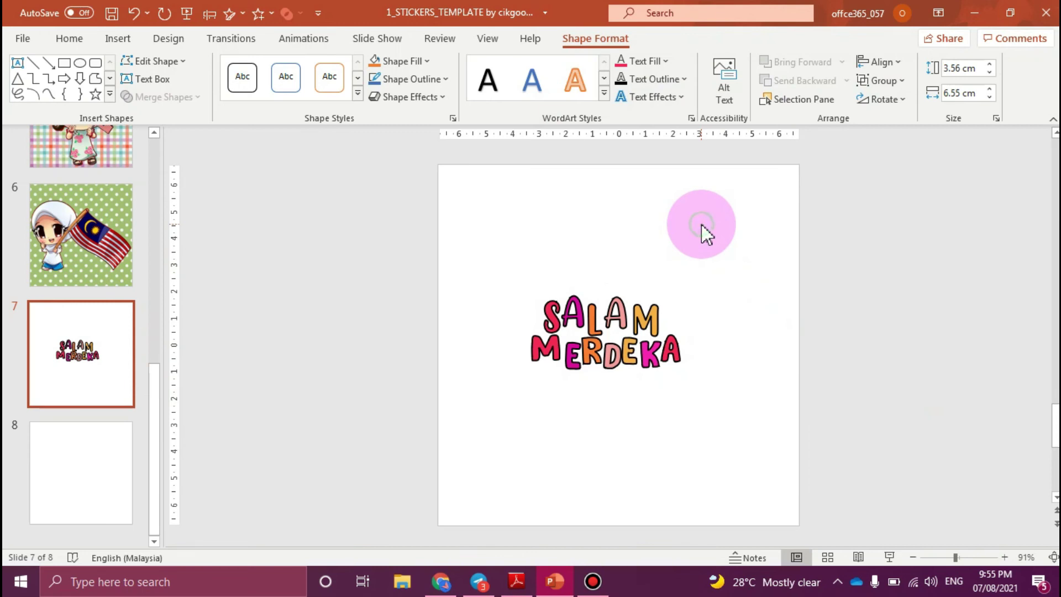
# Insert picture 2 from the WORDING MERDEKA folder onto slide 2 and move it over the girl's lower dress near the slide's bottom edge.
pyautogui.scroll(2, 270, 241)
pyautogui.scroll(5, 114, 205)
pyautogui.click(114, 201)
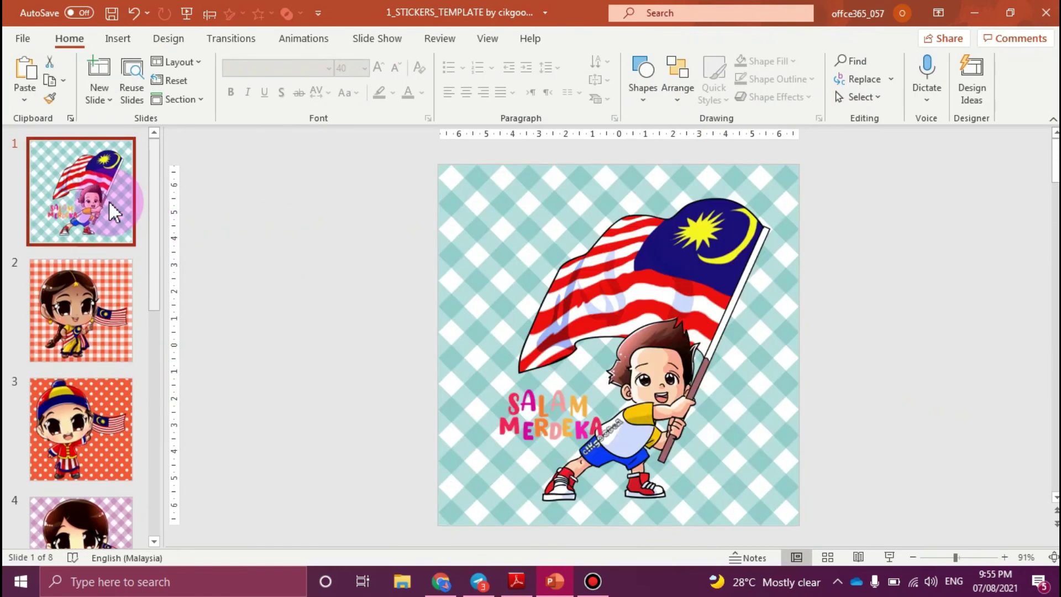
pyautogui.click(75, 331)
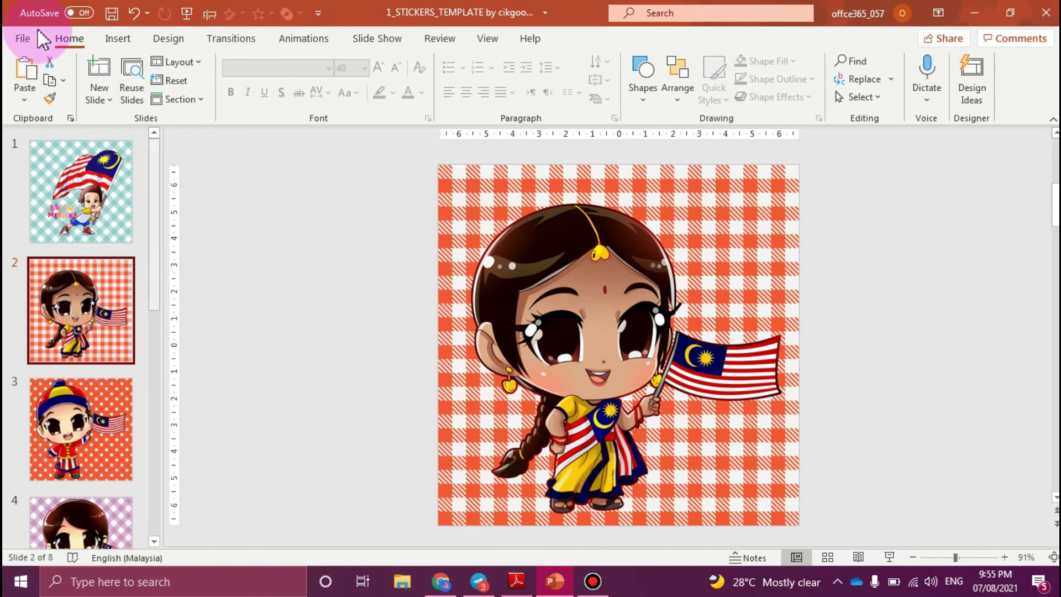
pyautogui.click(113, 38)
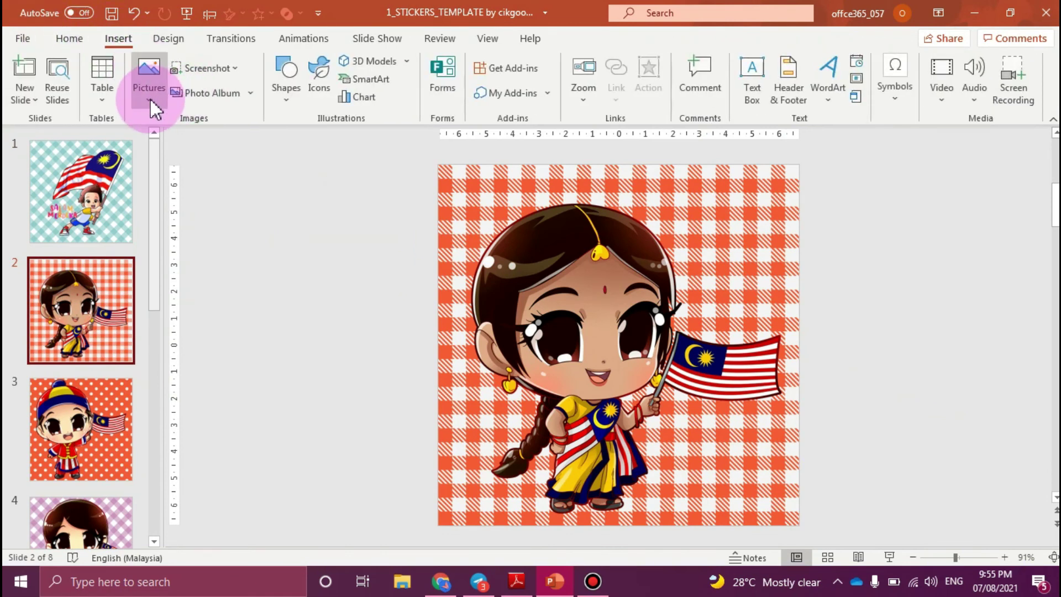
pyautogui.click(150, 99)
pyautogui.click(191, 144)
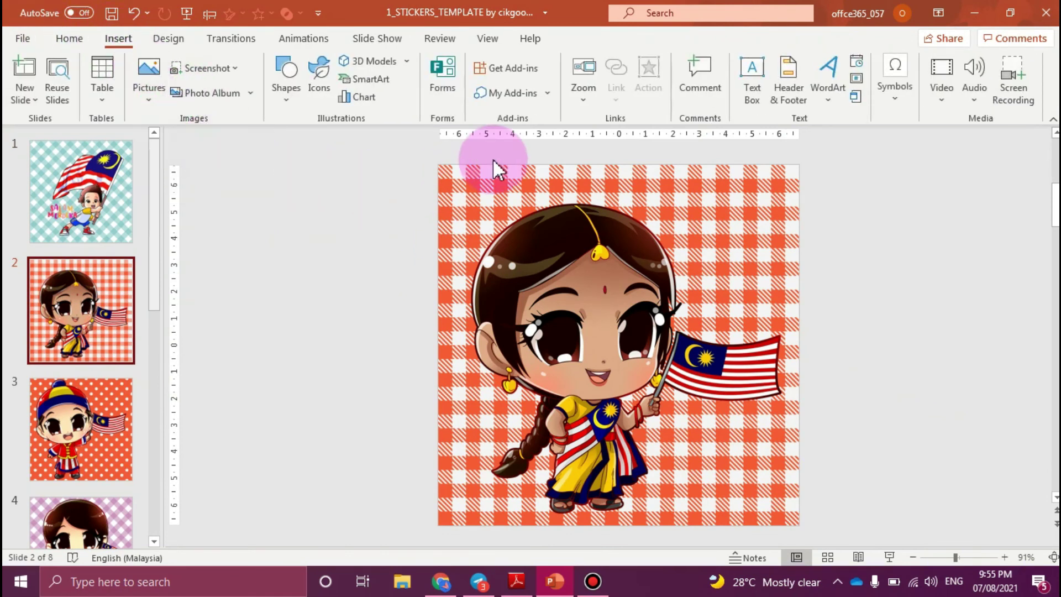
pyautogui.click(275, 148)
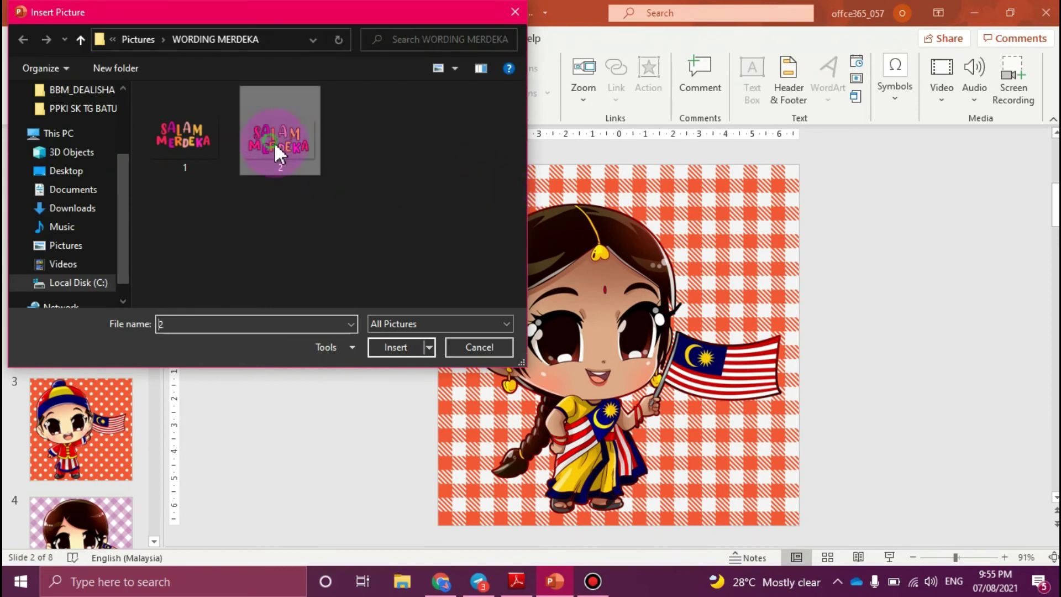
pyautogui.click(394, 345)
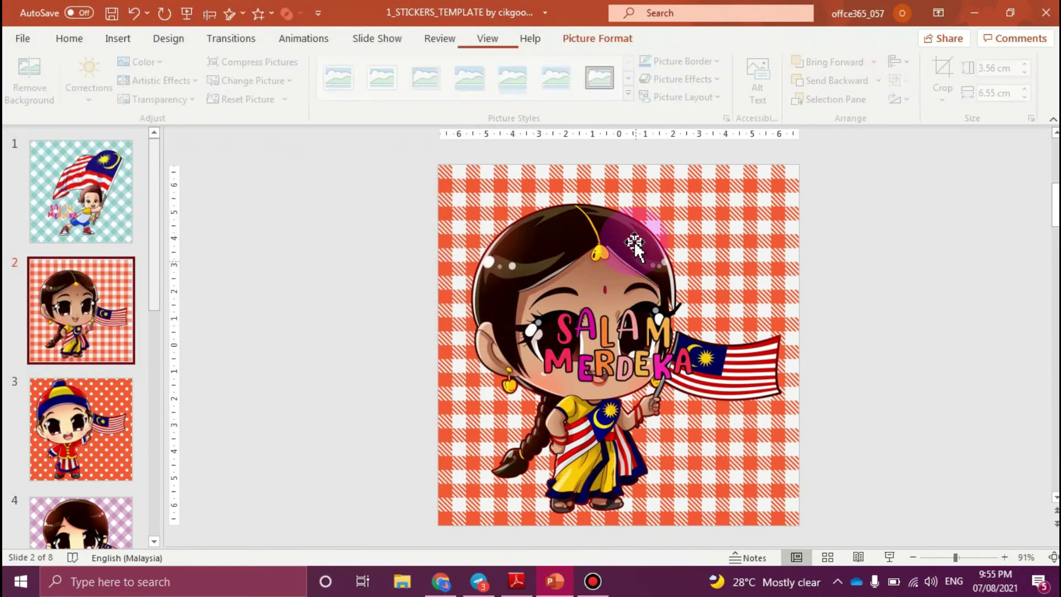
pyautogui.moveTo(643, 303); pyautogui.dragTo(639, 471)
pyautogui.click(847, 404)
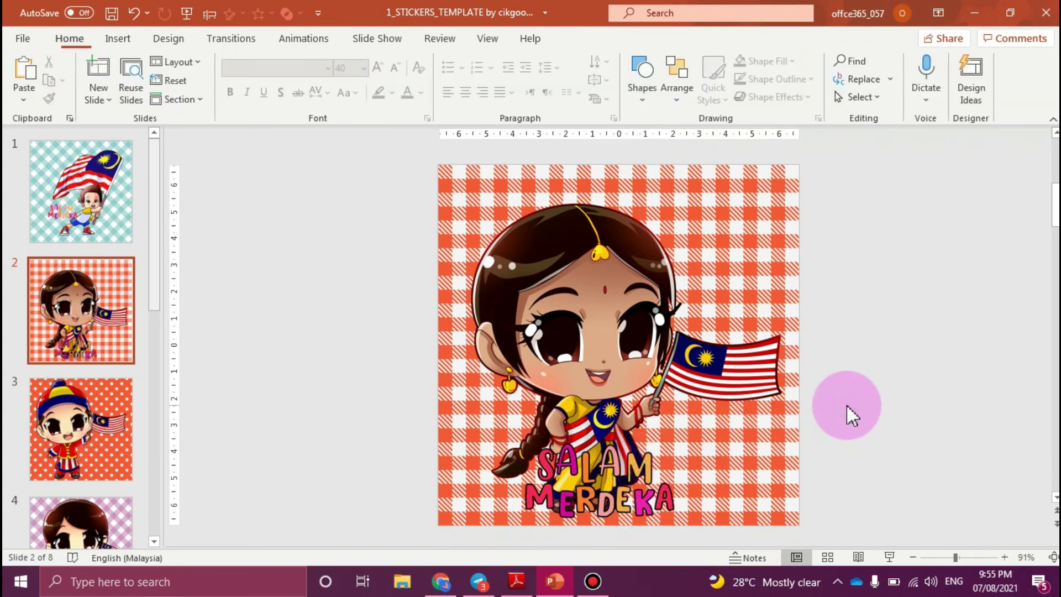
# Insert picture 2 from the WORDING MERDEKA folder onto slide 3 and move it over the boy's legs near the slide's bottom edge.
pyautogui.click(609, 460)
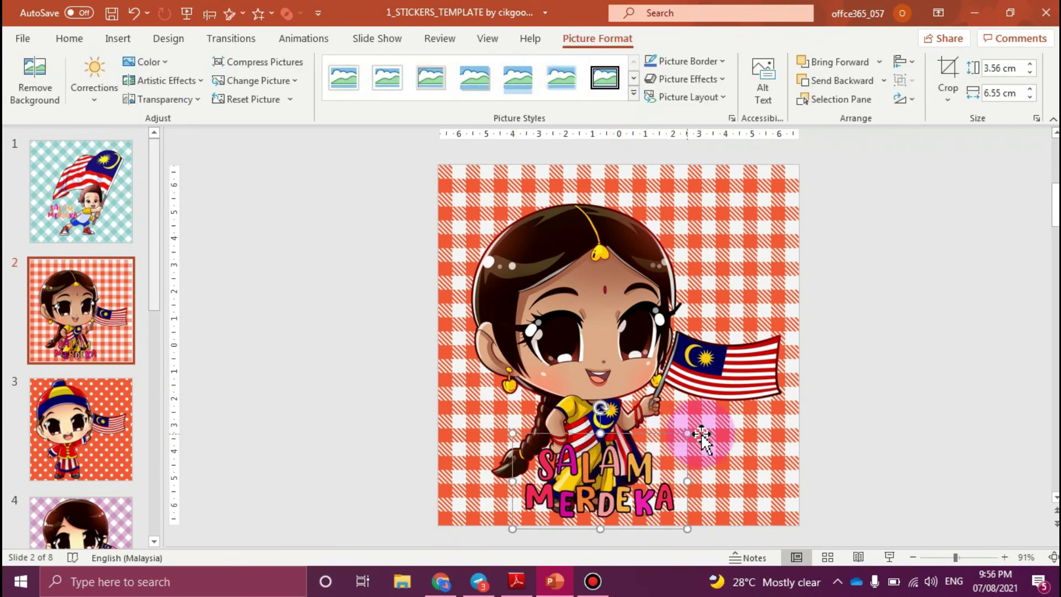
pyautogui.click(876, 391)
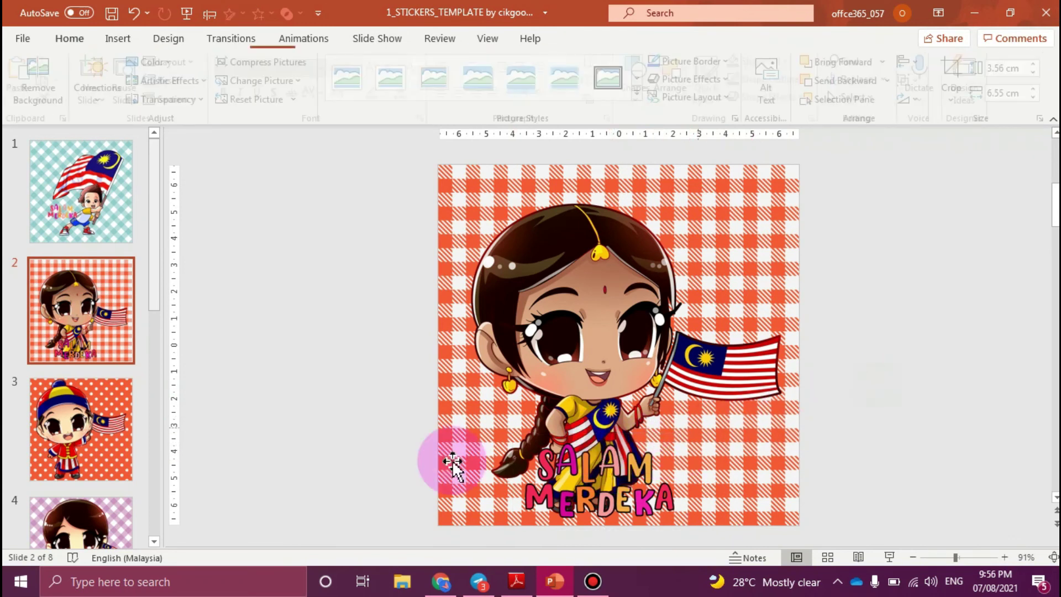
pyautogui.click(80, 440)
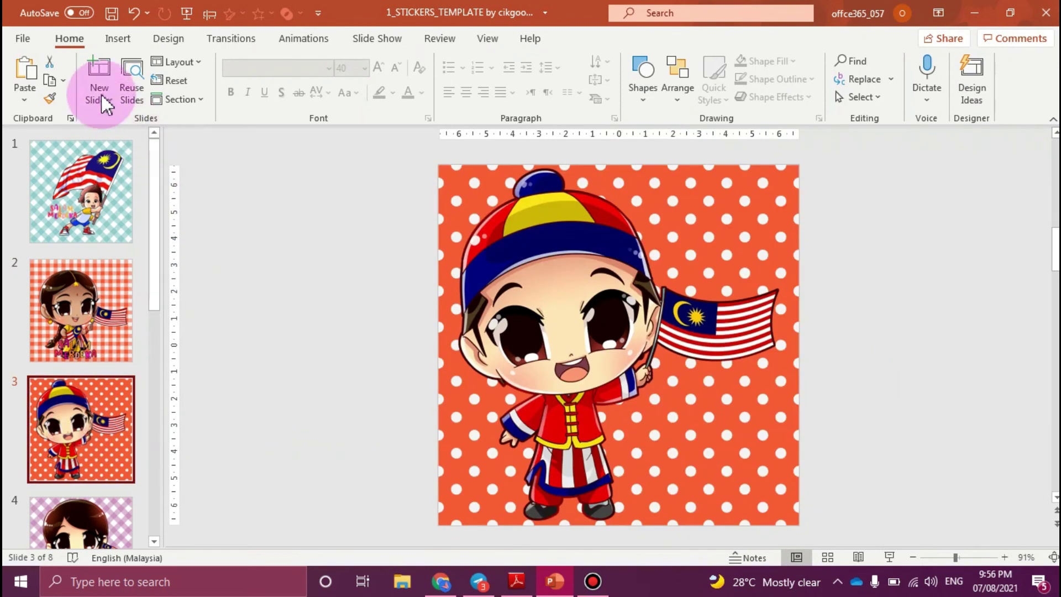
pyautogui.click(118, 38)
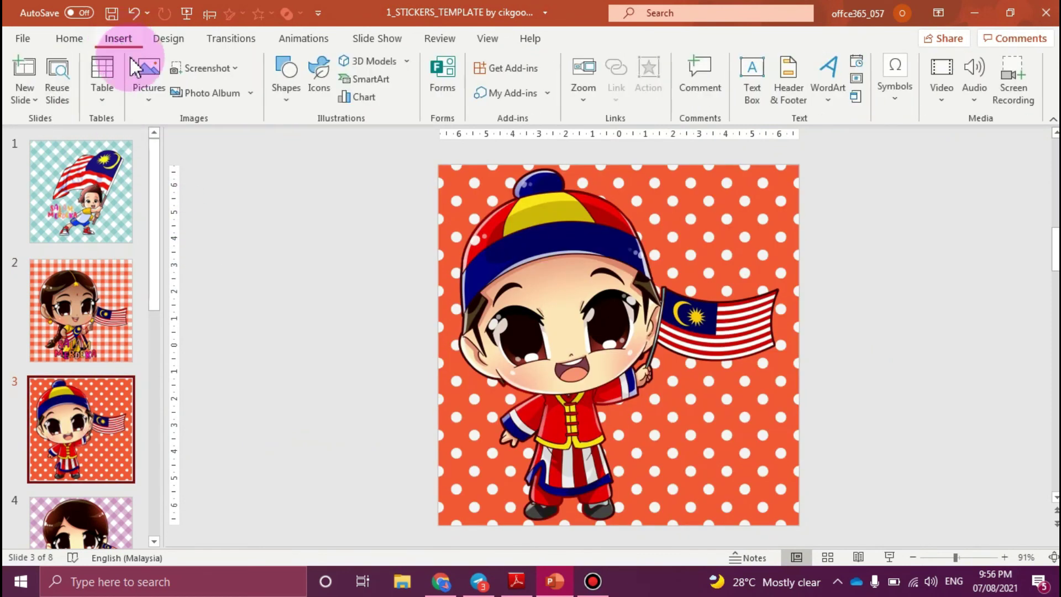
pyautogui.click(145, 99)
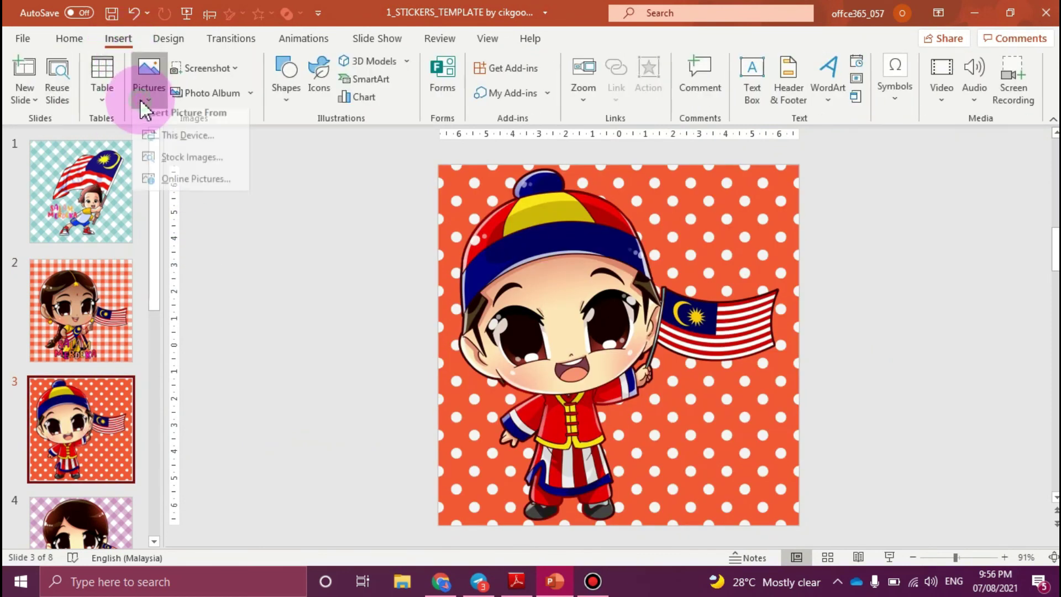
pyautogui.click(184, 145)
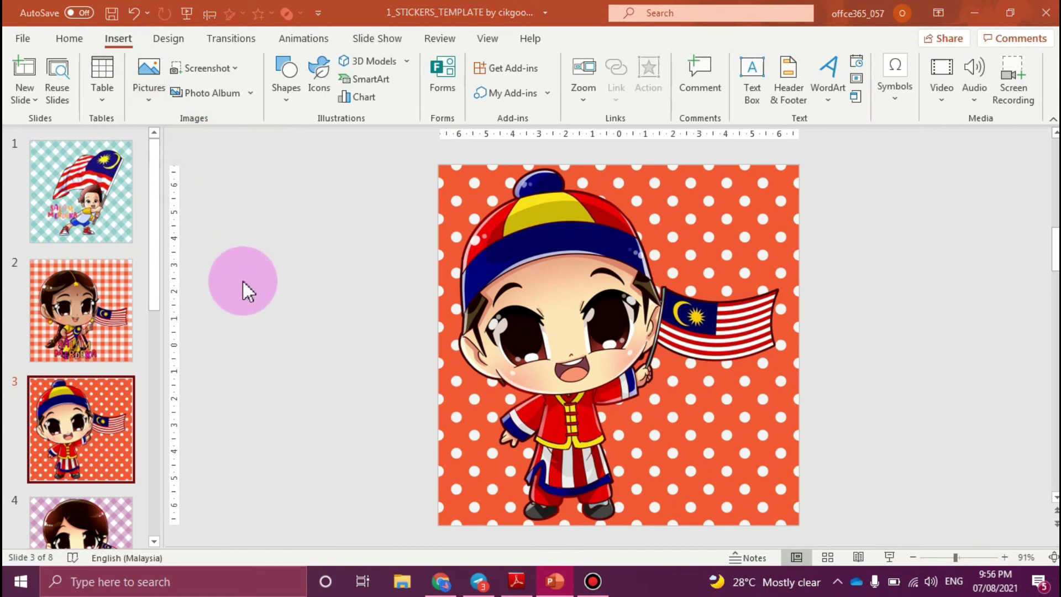
pyautogui.click(298, 166)
pyautogui.click(397, 347)
pyautogui.moveTo(619, 378); pyautogui.dragTo(622, 465)
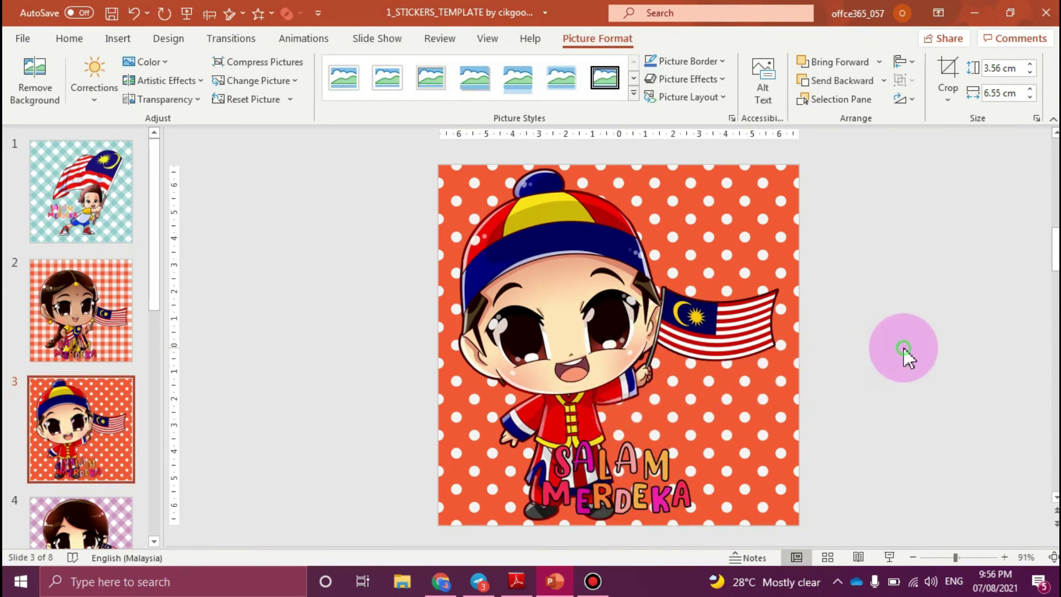
pyautogui.click(903, 348)
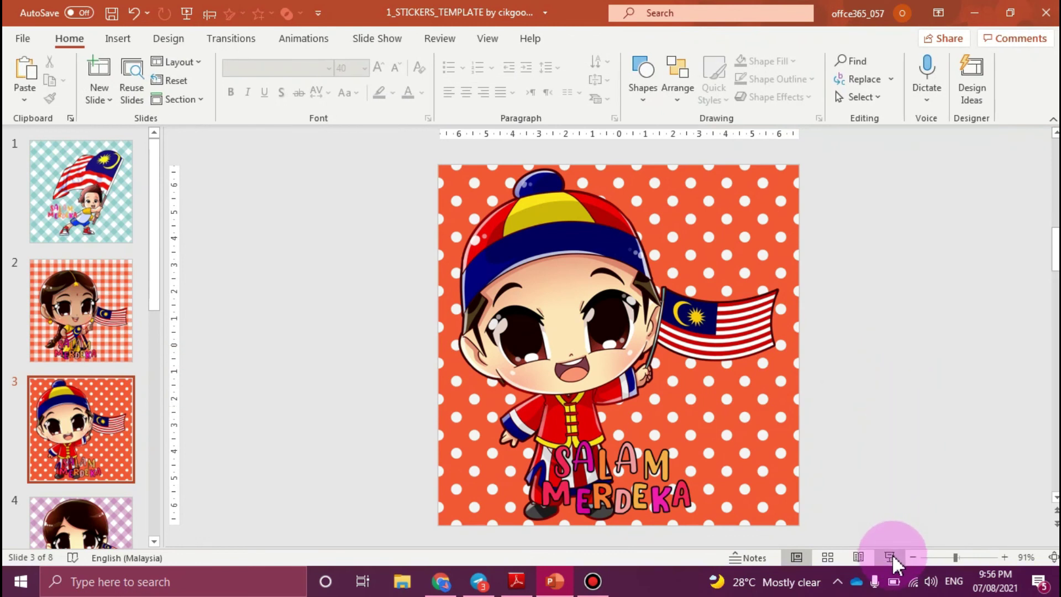
# Delete the orange polka-dot background picture from slide 3.
pyautogui.click(765, 214)
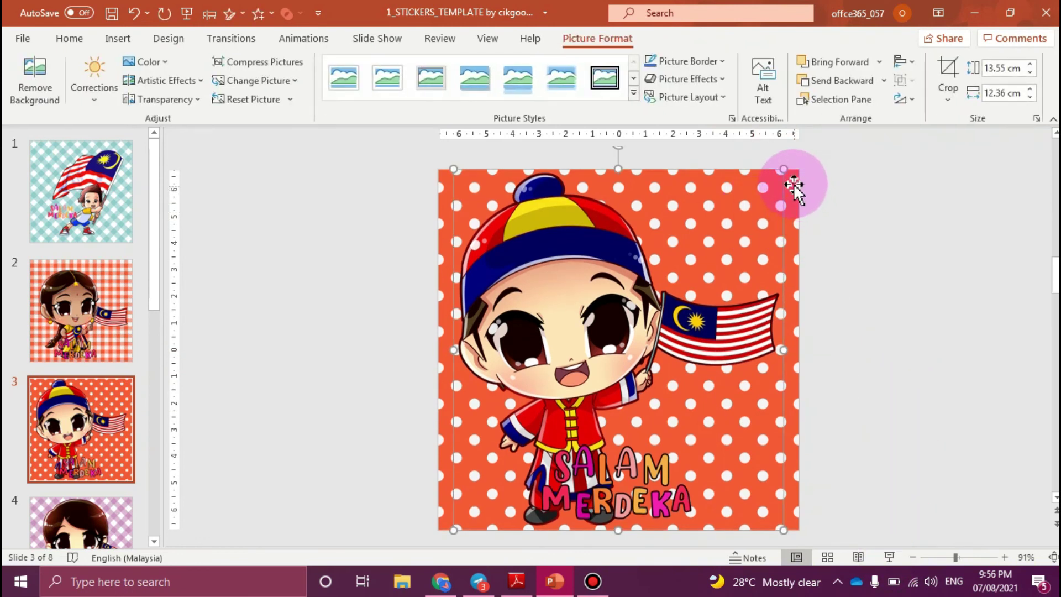
pyautogui.moveTo(793, 184); pyautogui.dragTo(782, 185)
pyautogui.click(760, 203)
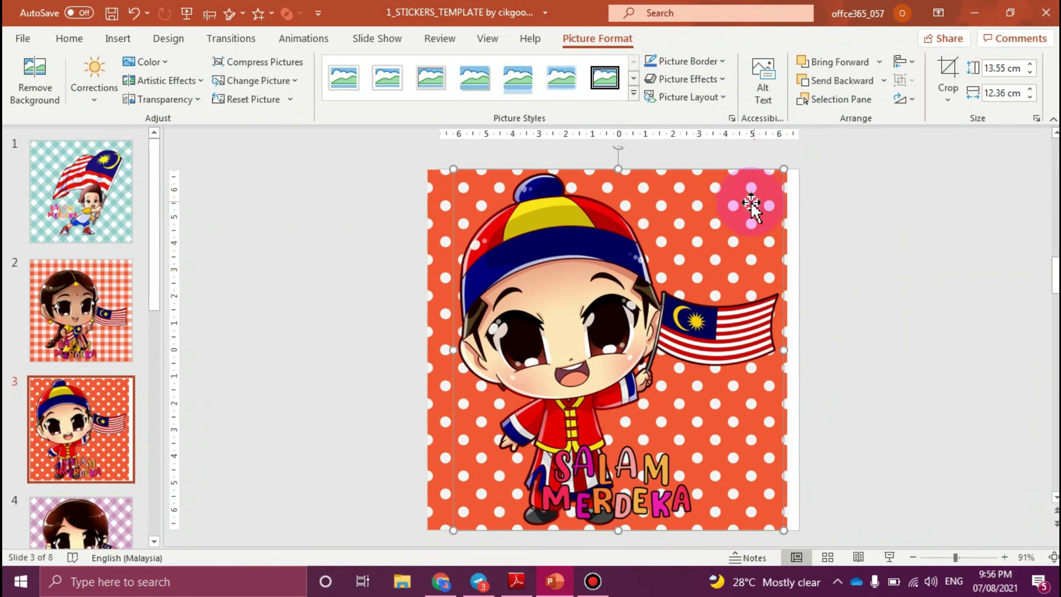
pyautogui.click(436, 179)
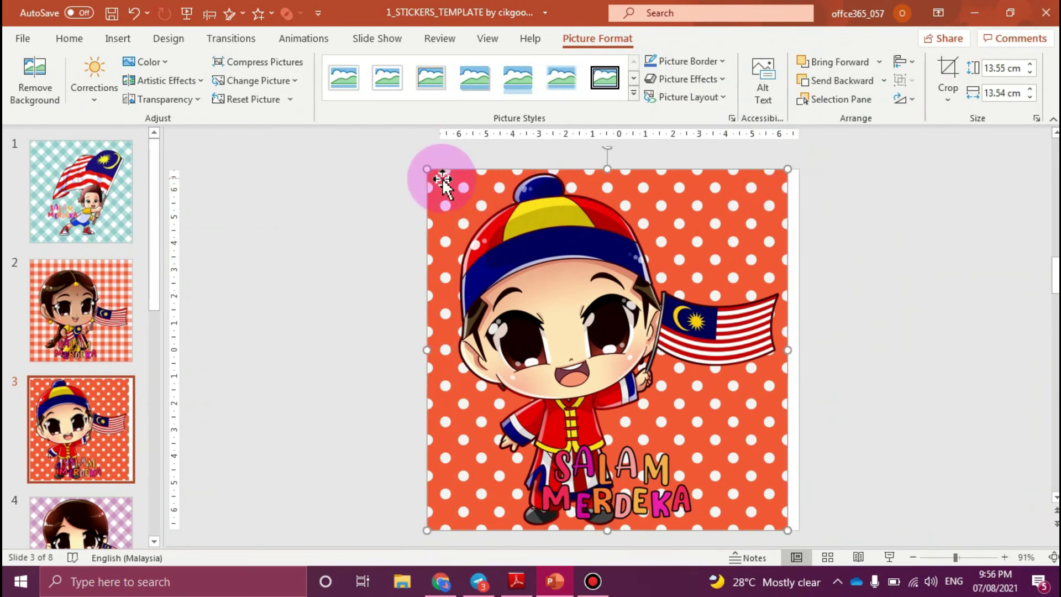
pyautogui.press('Delete')
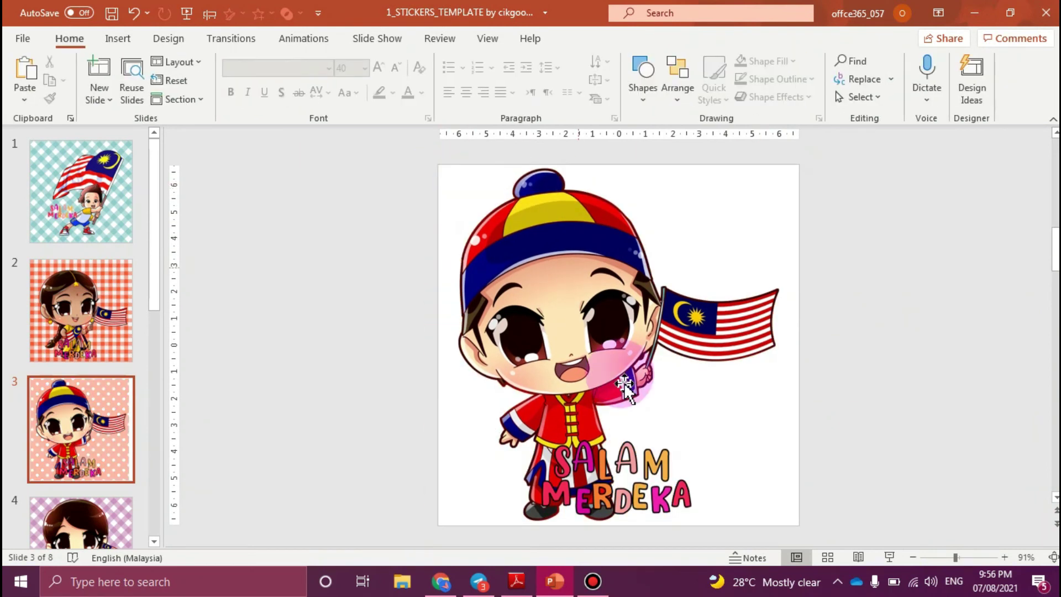
# Move the SALAM MERDEKA wording up and to the right, below the flag beside the boy's trousers, and deselect it.
pyautogui.click(658, 434)
pyautogui.moveTo(658, 434); pyautogui.dragTo(685, 409)
pyautogui.click(868, 375)
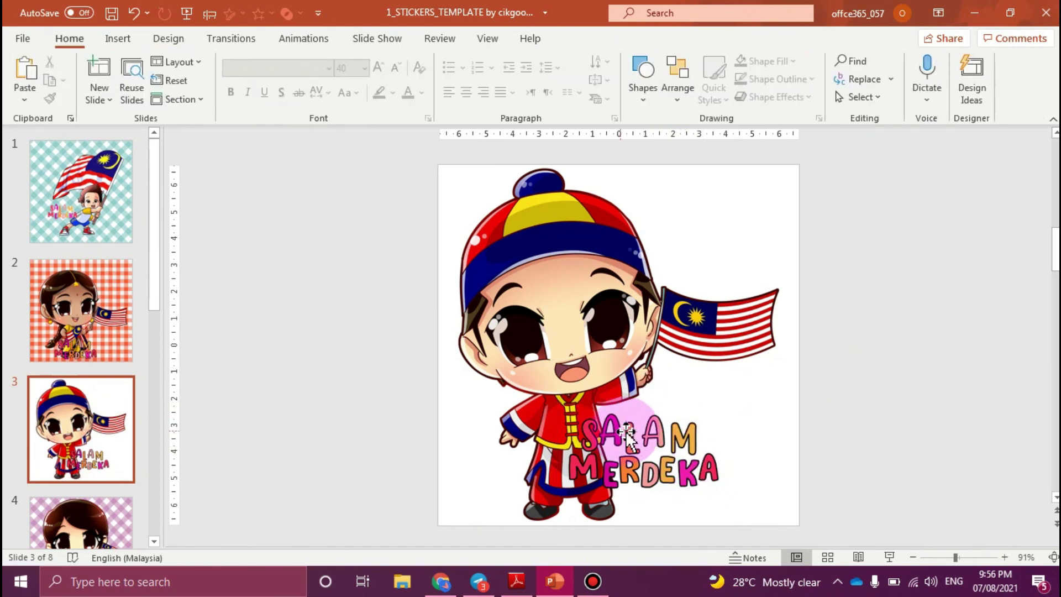
pyautogui.click(885, 296)
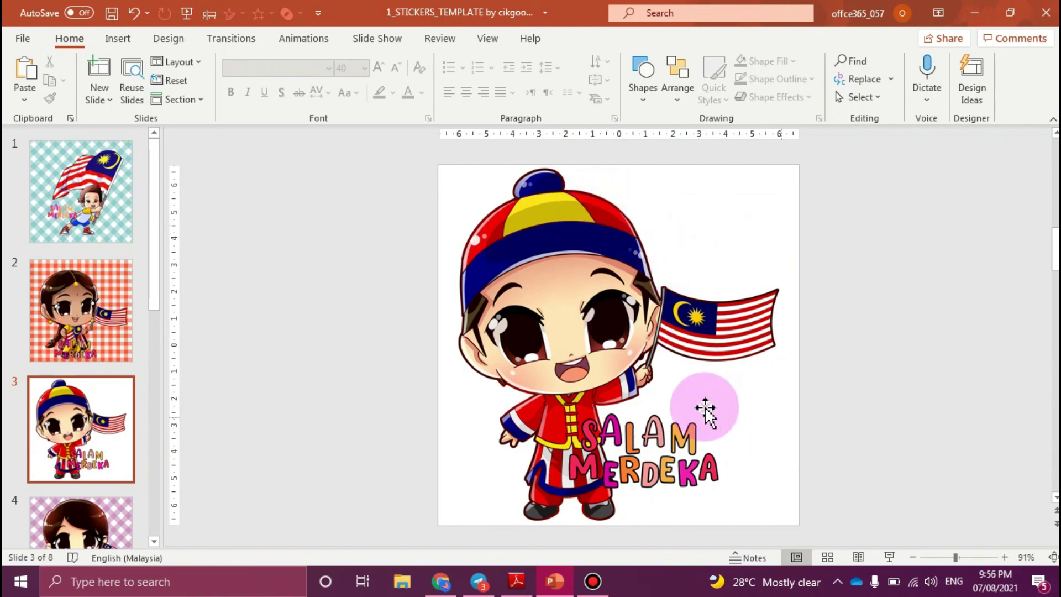
# Insert 2-DEA-WATERMARK from the Pictures folder, shrink it to about 0.52 × 2.05 cm, and place it tilted between the boy's hand and trousers.
pyautogui.click(117, 38)
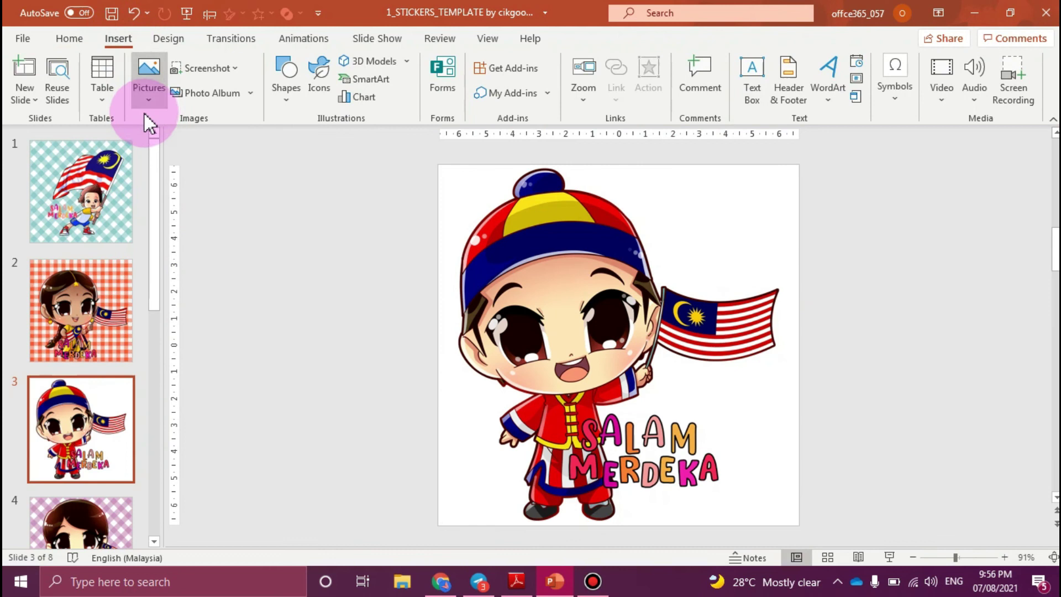
pyautogui.click(149, 100)
pyautogui.click(180, 140)
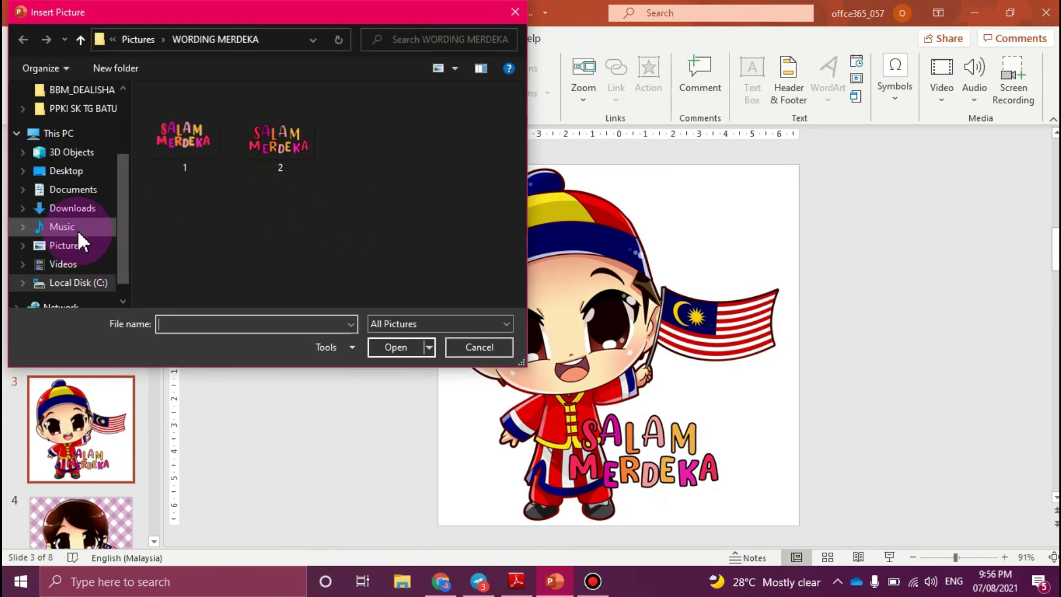
pyautogui.click(71, 246)
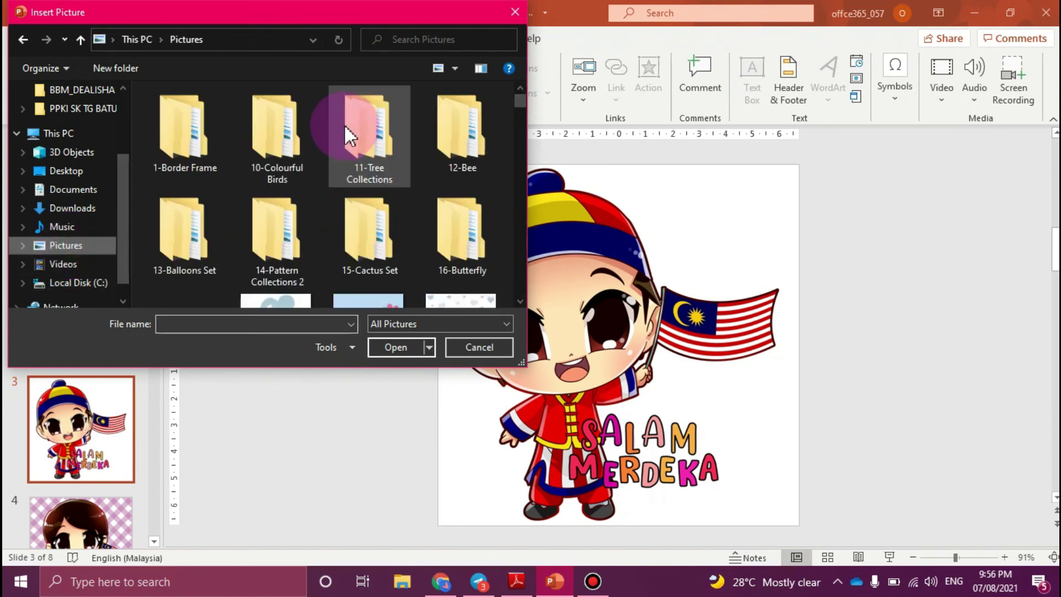
pyautogui.scroll(-1, 354, 208)
pyautogui.scroll(-10, 355, 210)
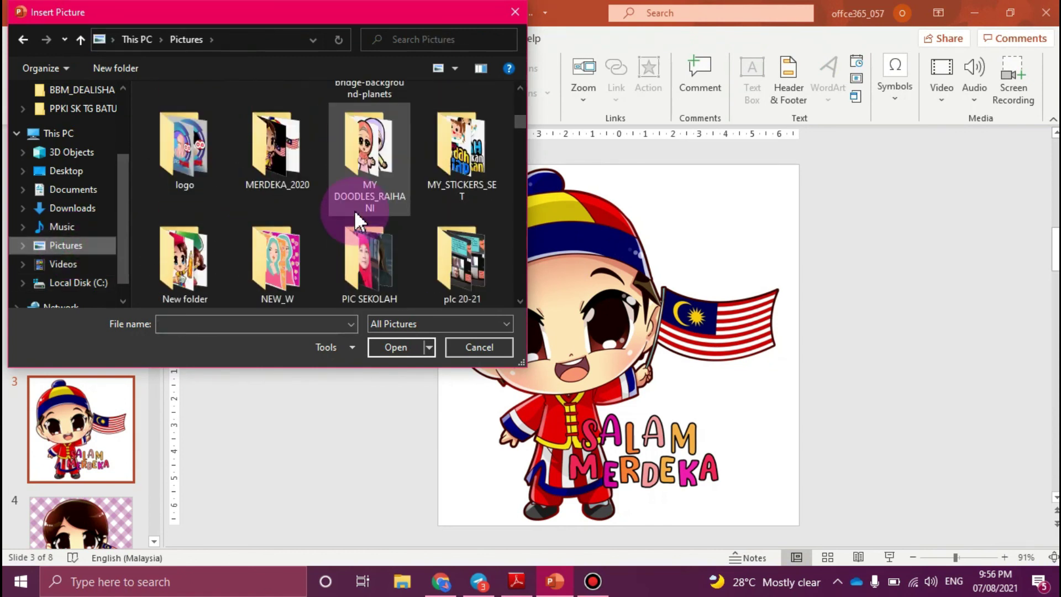
pyautogui.scroll(2, 383, 197)
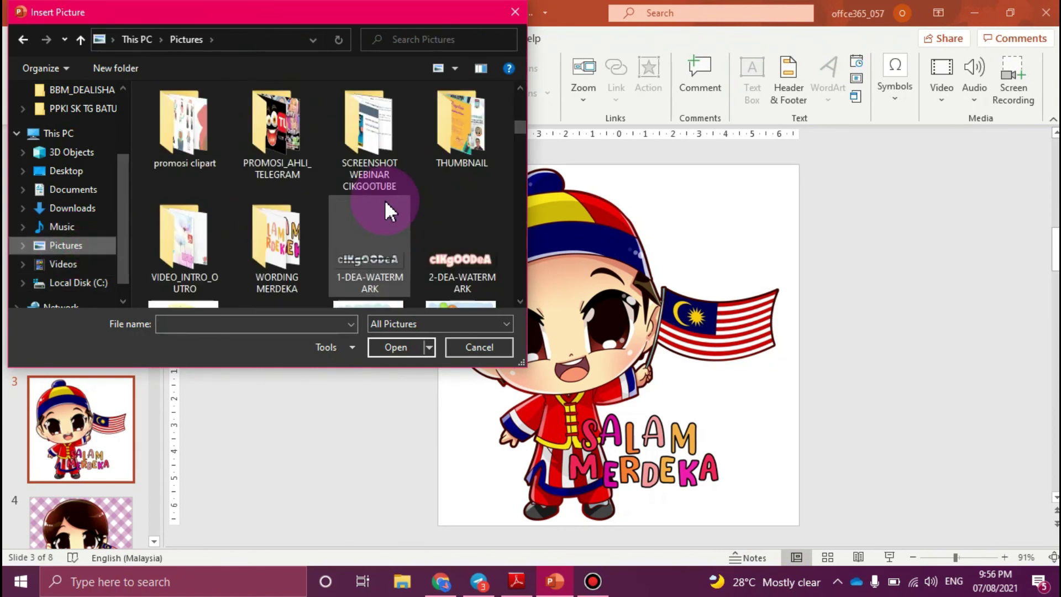
pyautogui.click(464, 273)
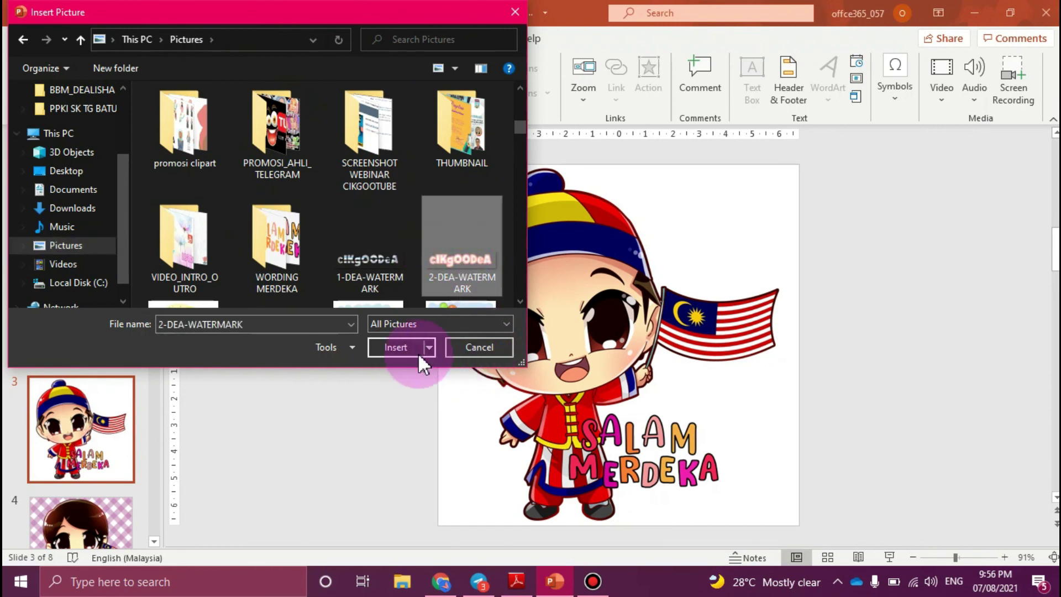
pyautogui.click(399, 347)
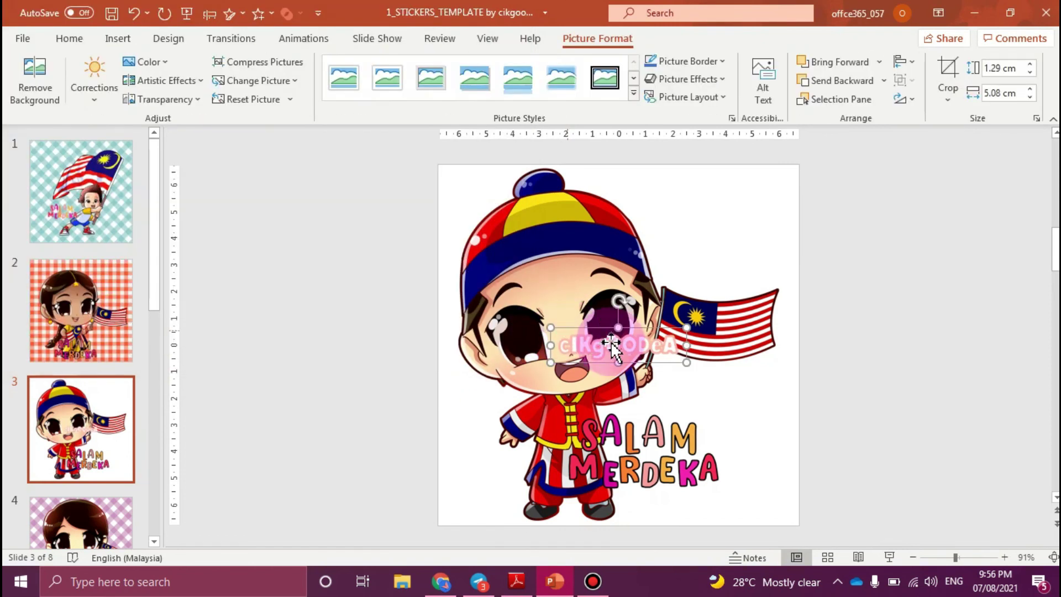
pyautogui.moveTo(686, 328); pyautogui.dragTo(549, 442)
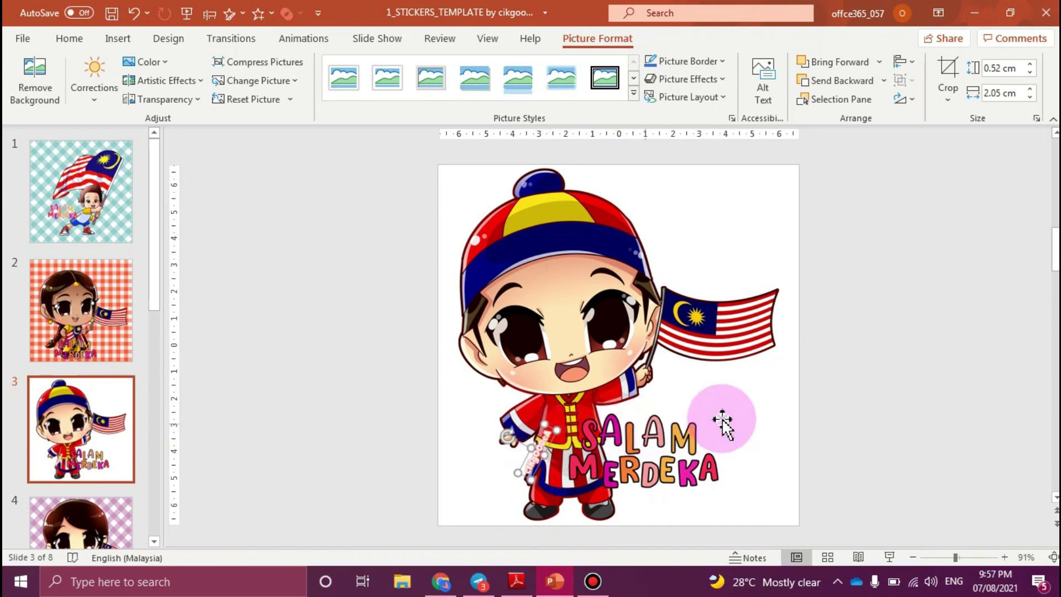
pyautogui.click(844, 383)
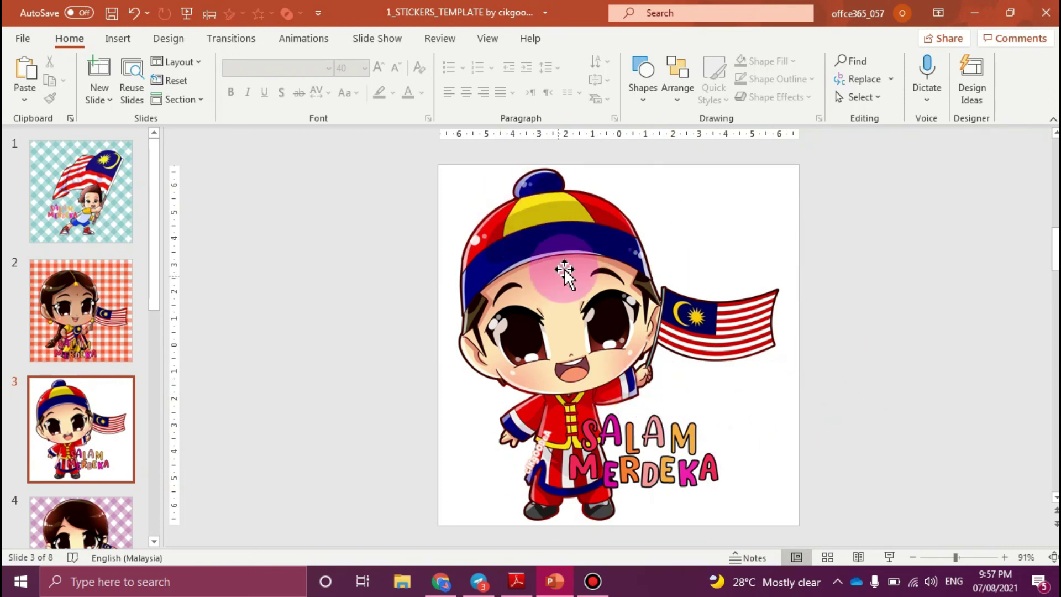
# Nudge the boy picture slightly down and group it with the wording and the watermark on slide 3.
pyautogui.moveTo(588, 246); pyautogui.dragTo(589, 251)
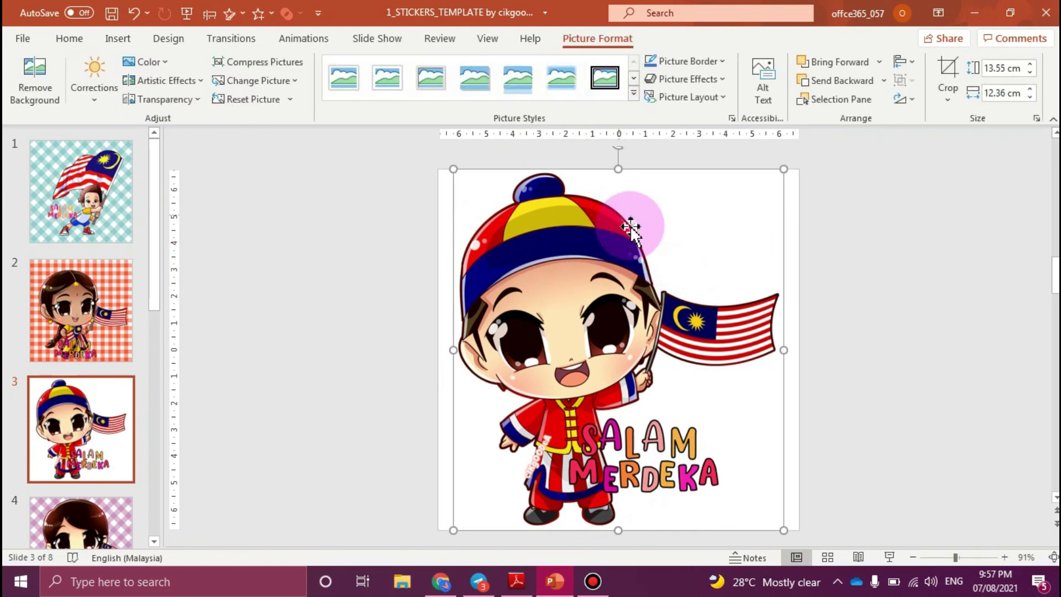
pyautogui.hotkey('ctrl', 'a')
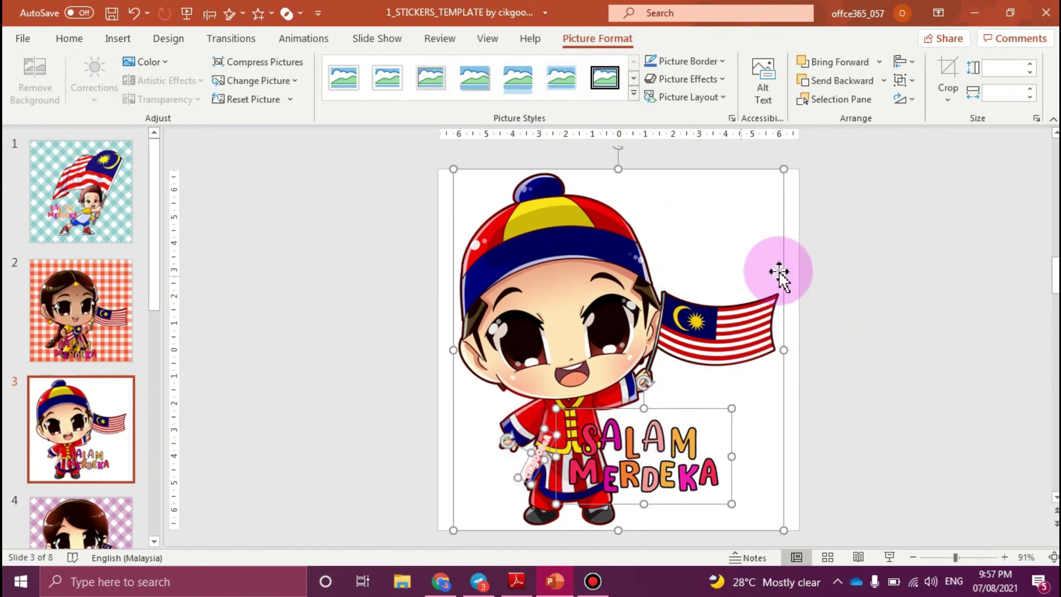
pyautogui.hotkey('ctrl', 'g')
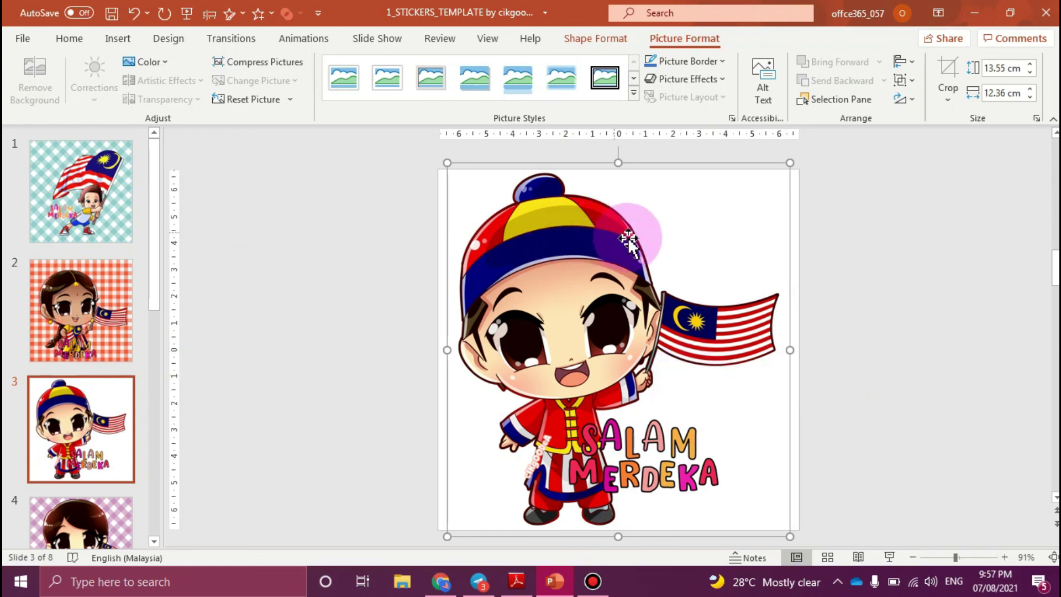
# Save the grouped boy sticker as a PNG picture named 3 in the WORDING MERDEKA folder.
pyautogui.rightClick(660, 251)
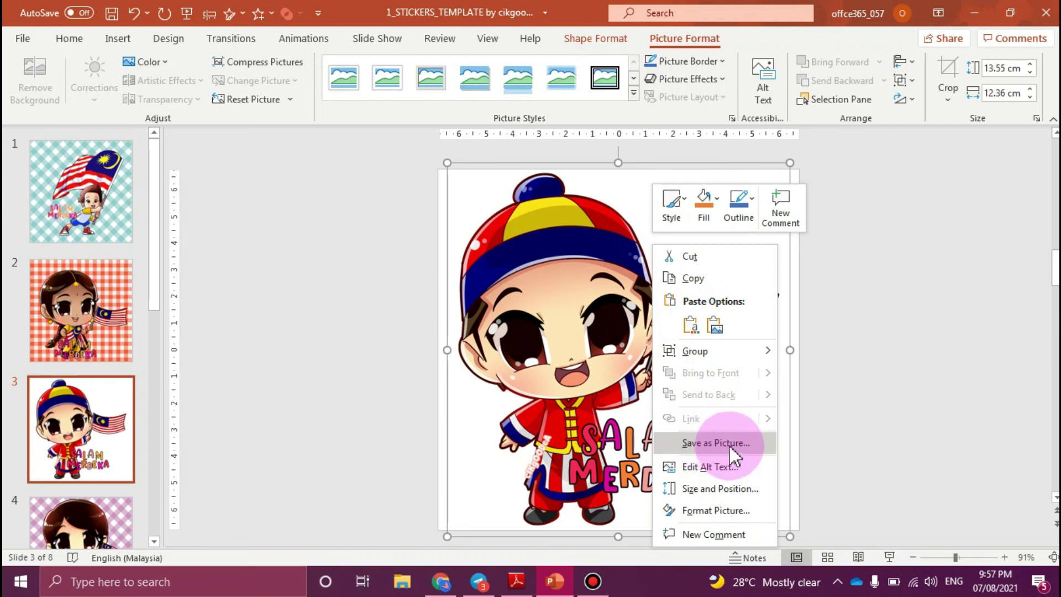
pyautogui.click(730, 443)
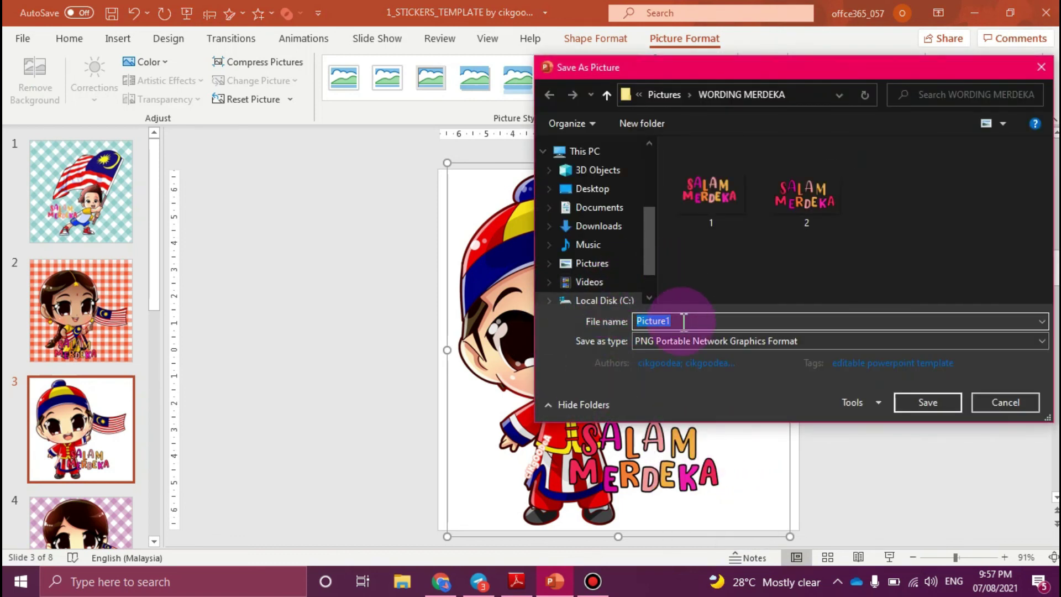
pyautogui.write('3')
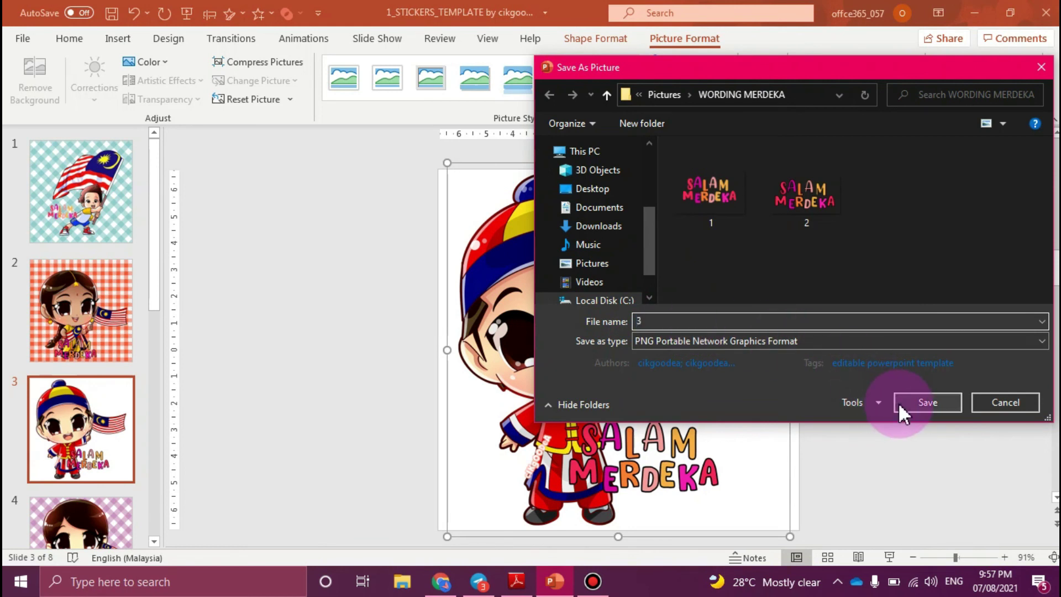
pyautogui.click(927, 402)
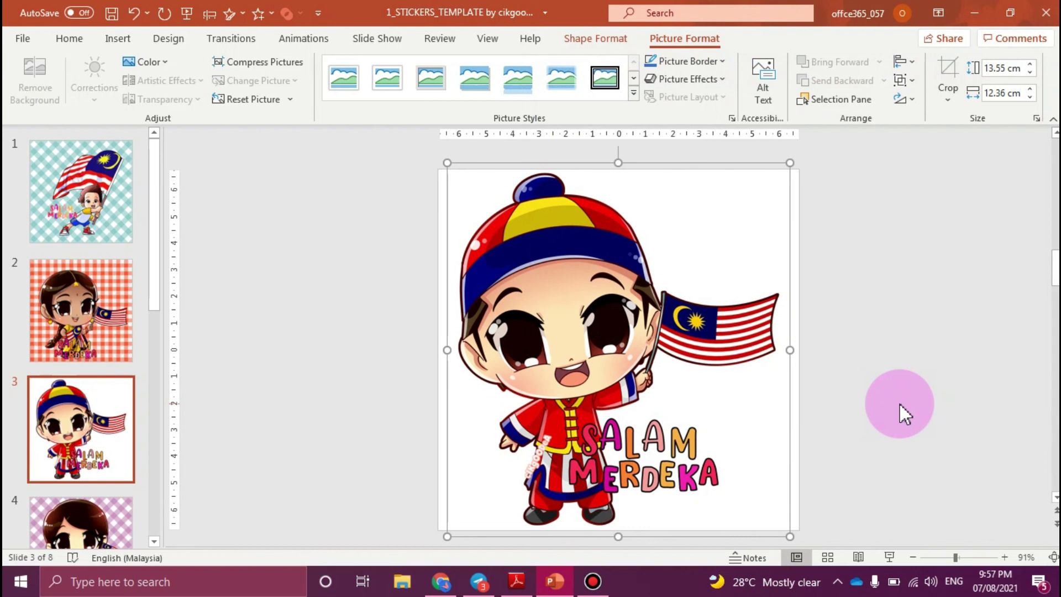
# Switch to File Explorer and open picture 3 in the WORDING MERDEKA folder to check the saved sticker.
pyautogui.click(409, 590)
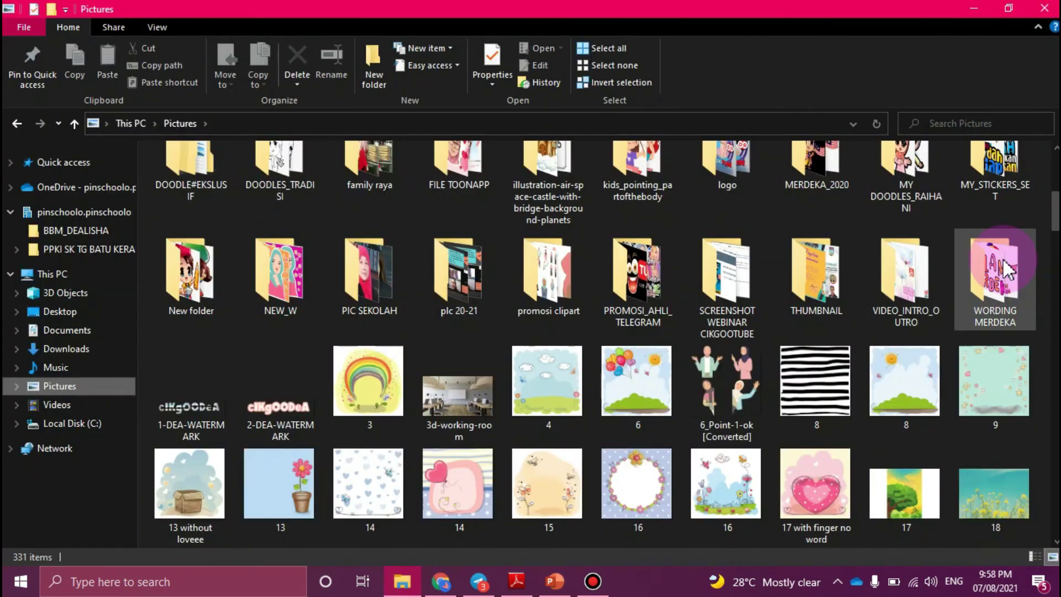
pyautogui.doubleClick(1007, 256)
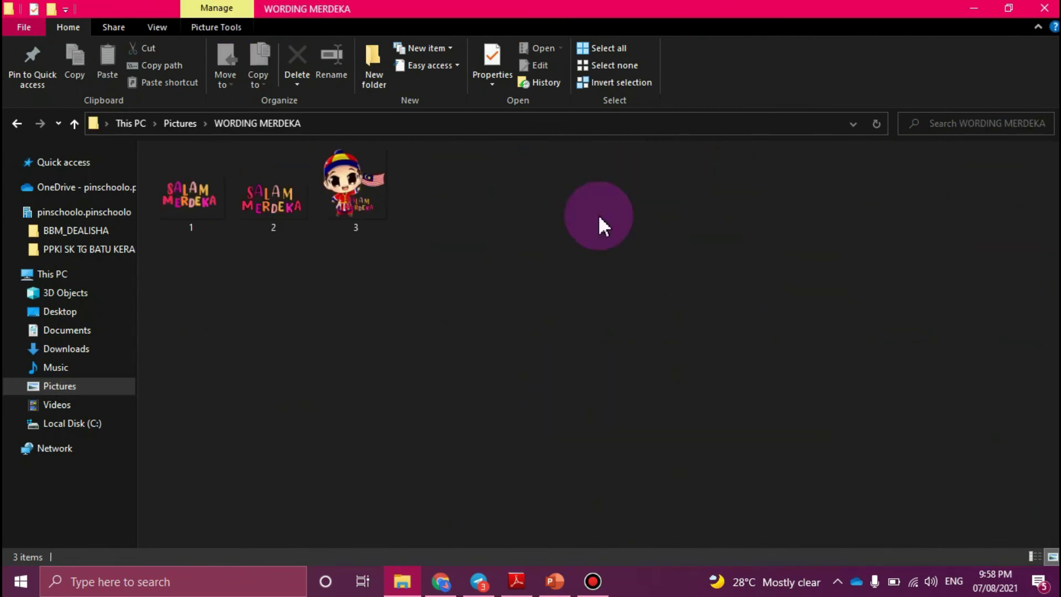
pyautogui.click(349, 181)
pyautogui.doubleClick(349, 182)
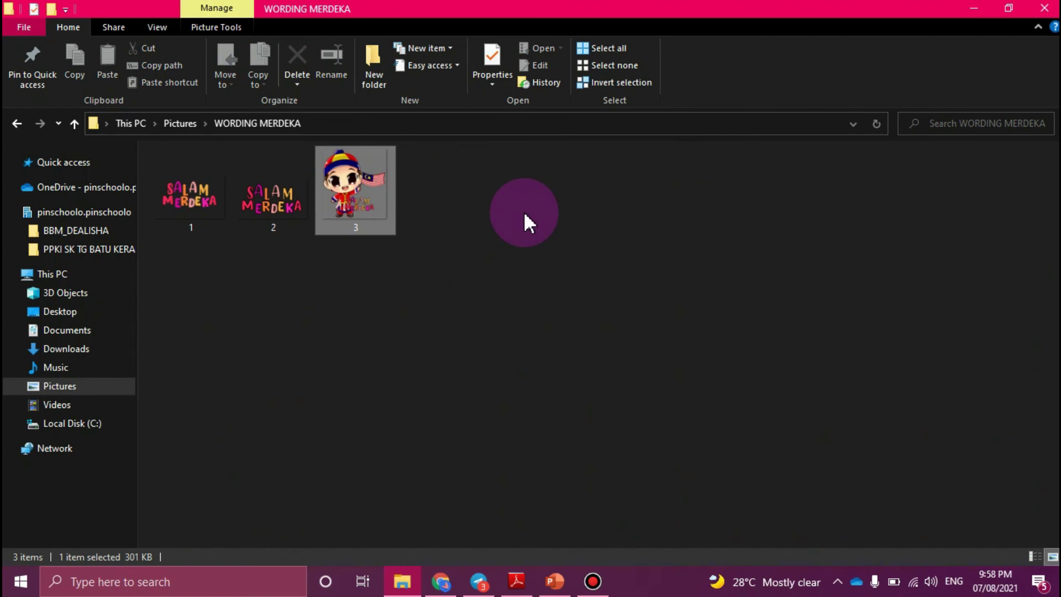